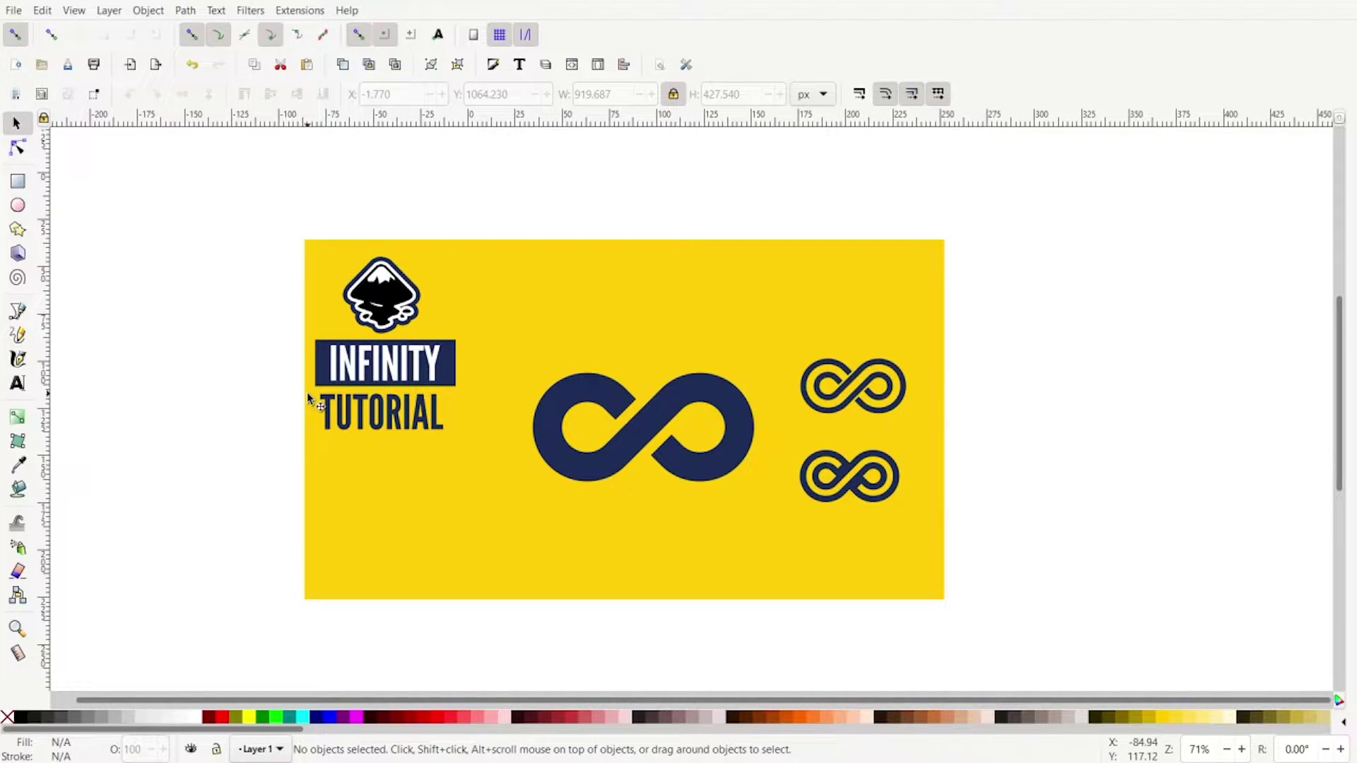
Draw a red 71.842 × 71.842 mm square on a blank area of the canvas
scroll(307, 392, "down", 2, "ctrl")
scroll(306, 399, "down", 5)
scroll(272, 332, "down", 5)
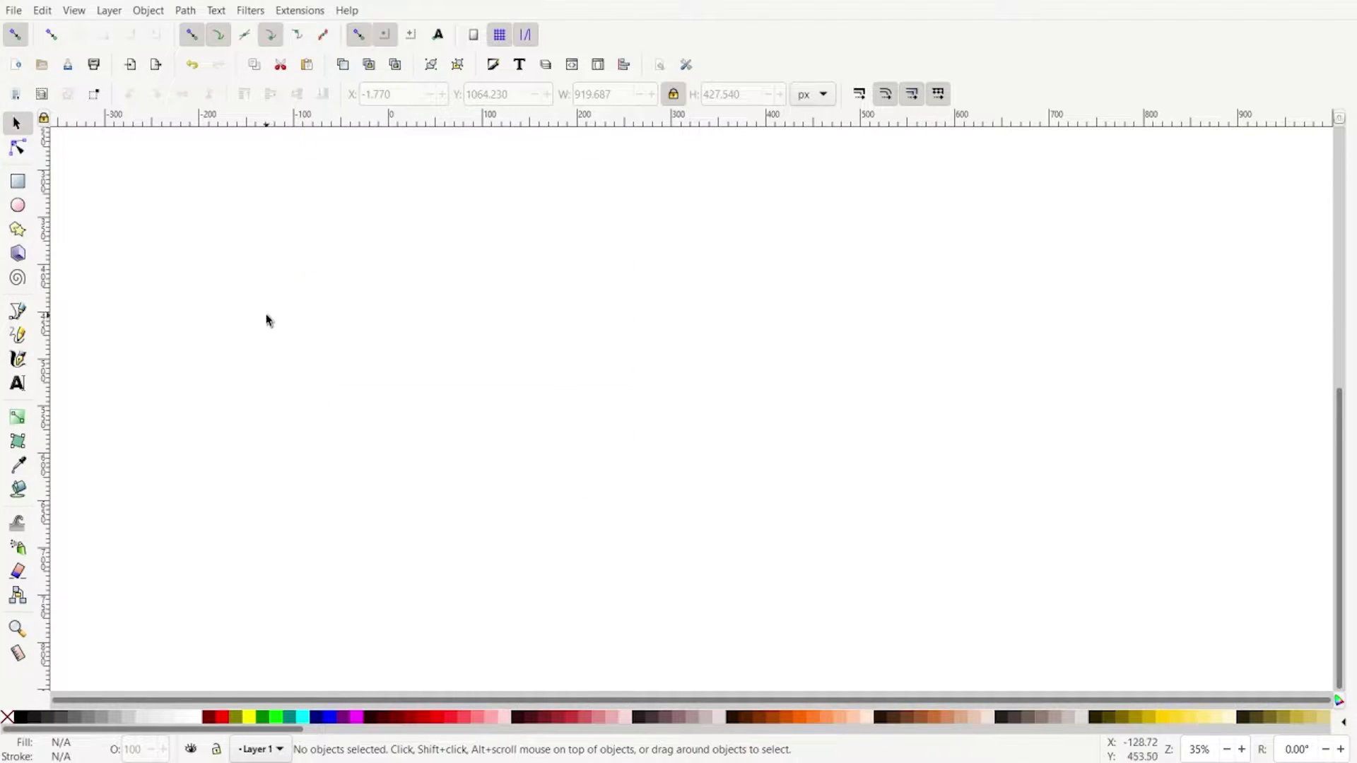
scroll(258, 297, "up", 2, "ctrl")
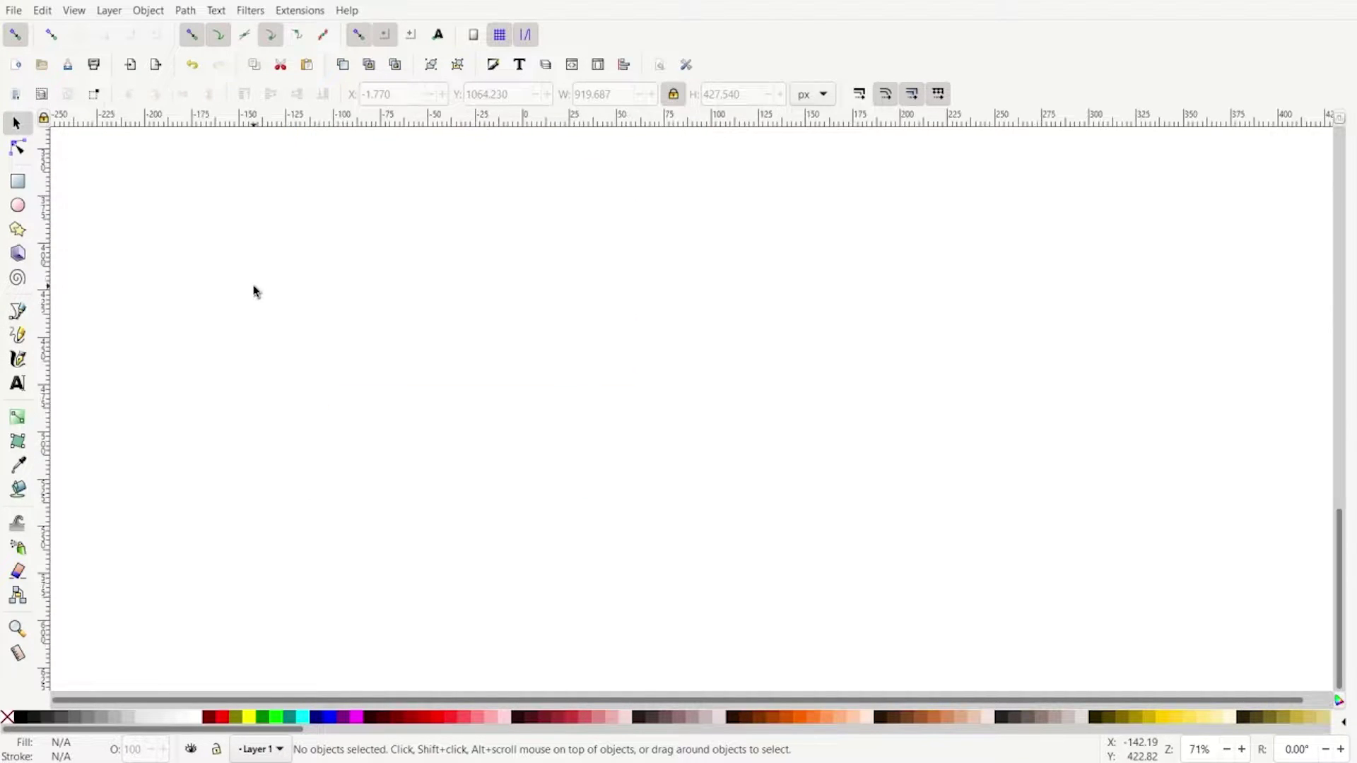
left_click(19, 185)
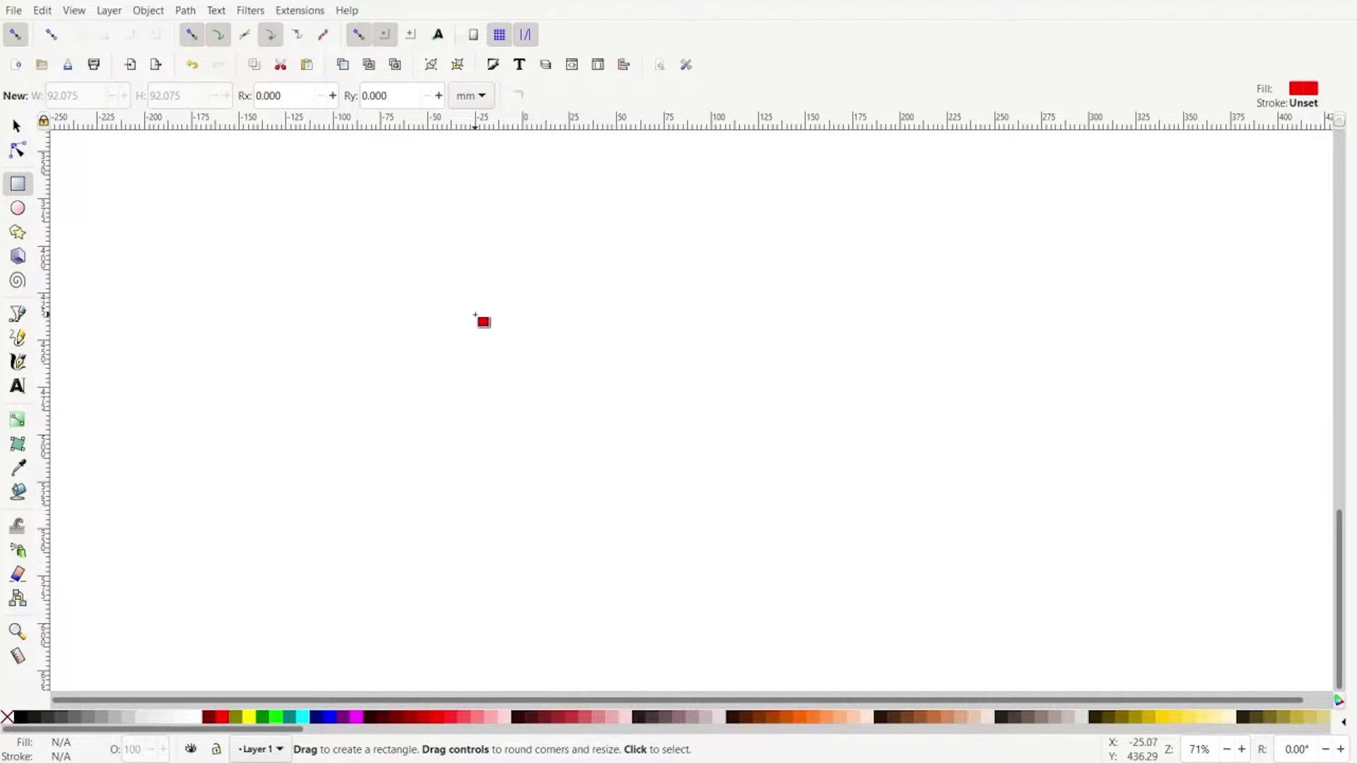
left_click_drag(475, 314, 553, 383)
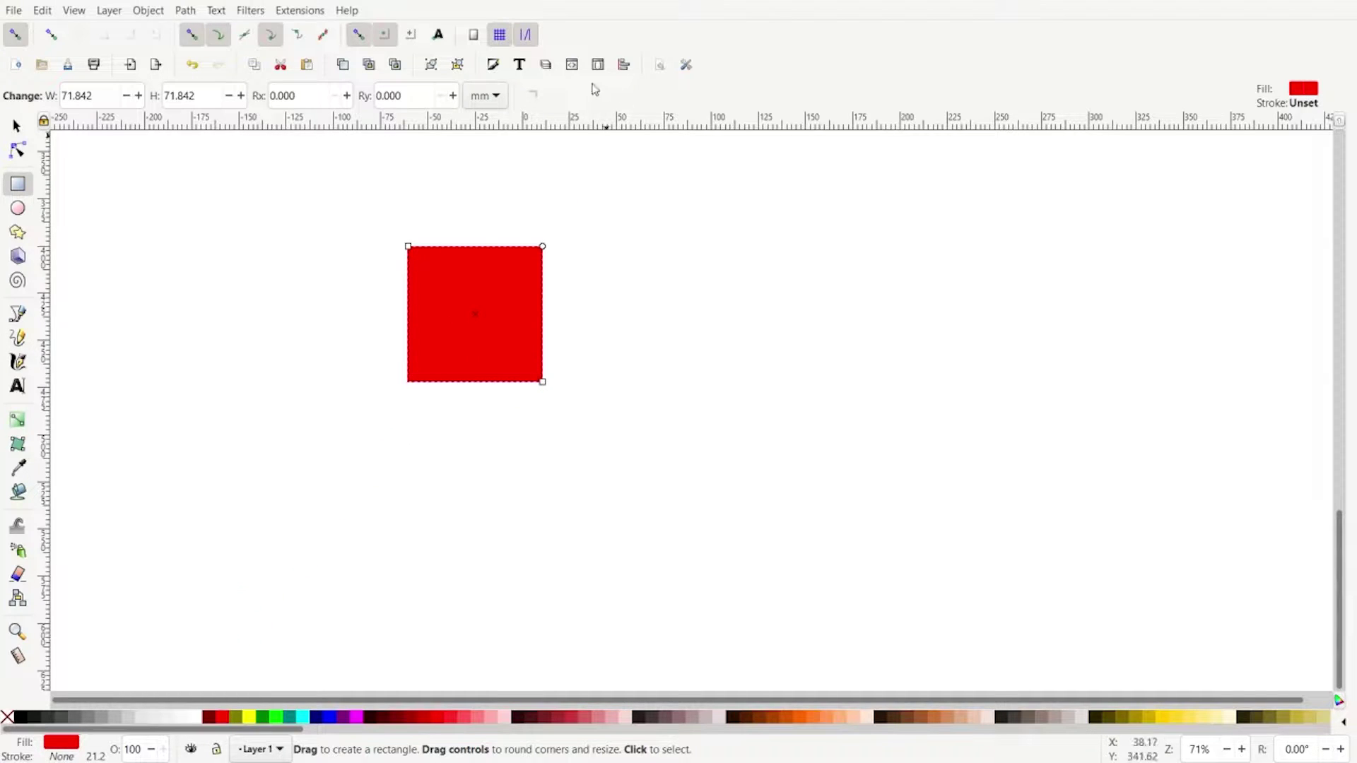
Remove the square's fill and set the stroke width unit to pixels
left_click(494, 65)
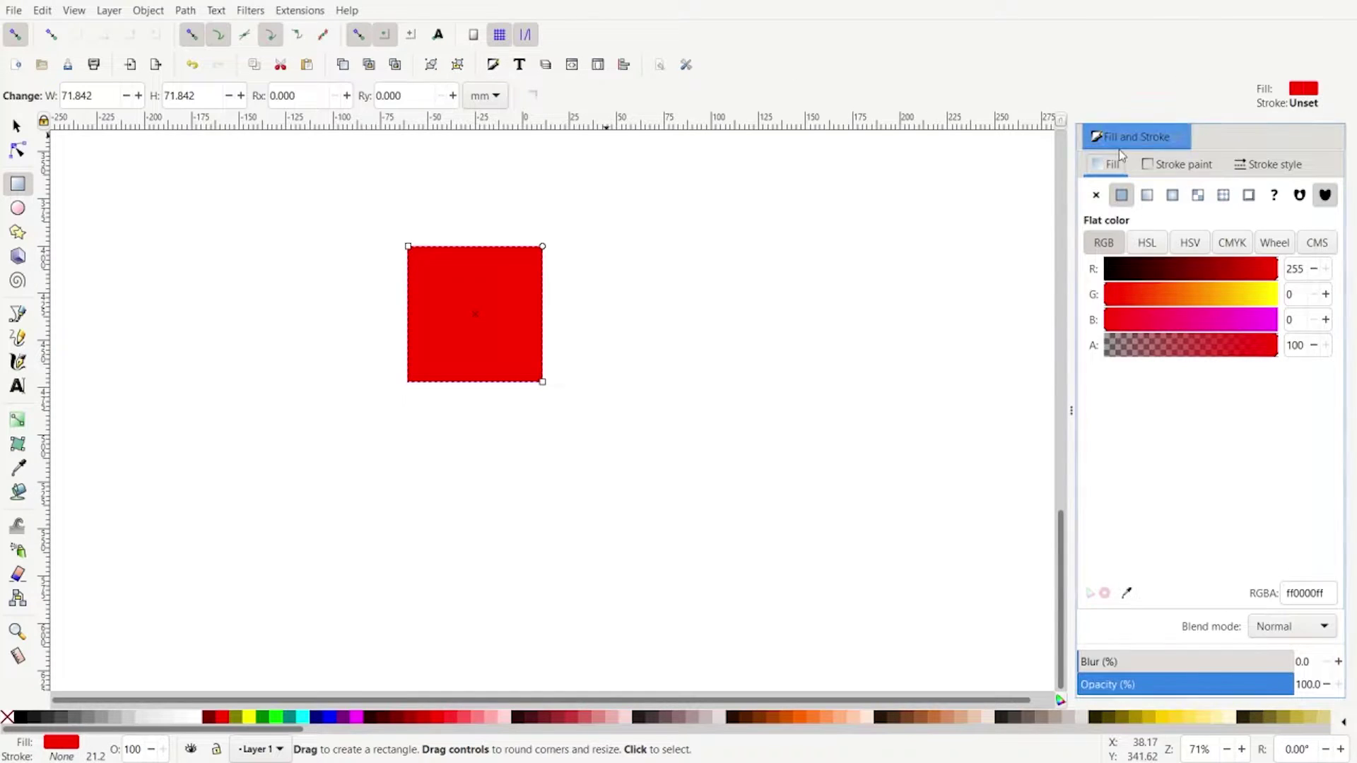
left_click(1096, 195)
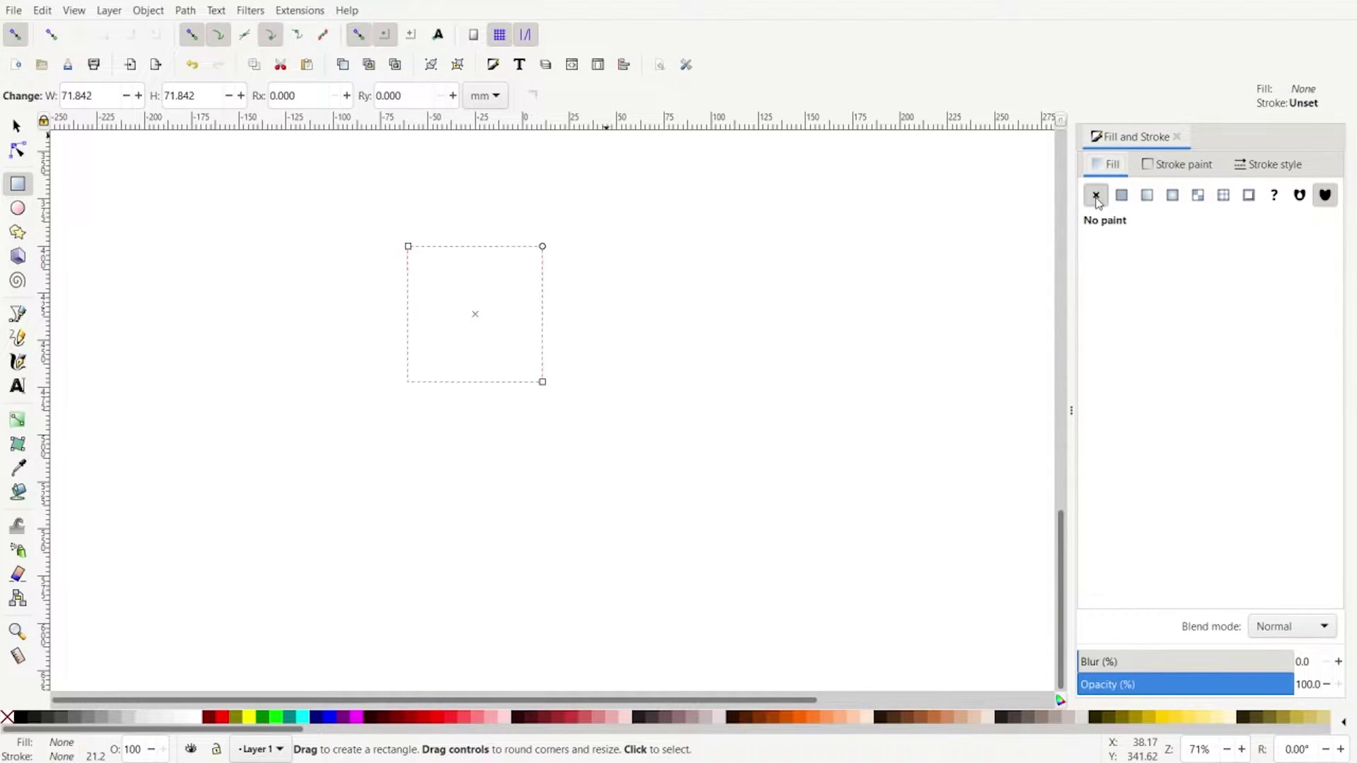
left_click(1260, 170)
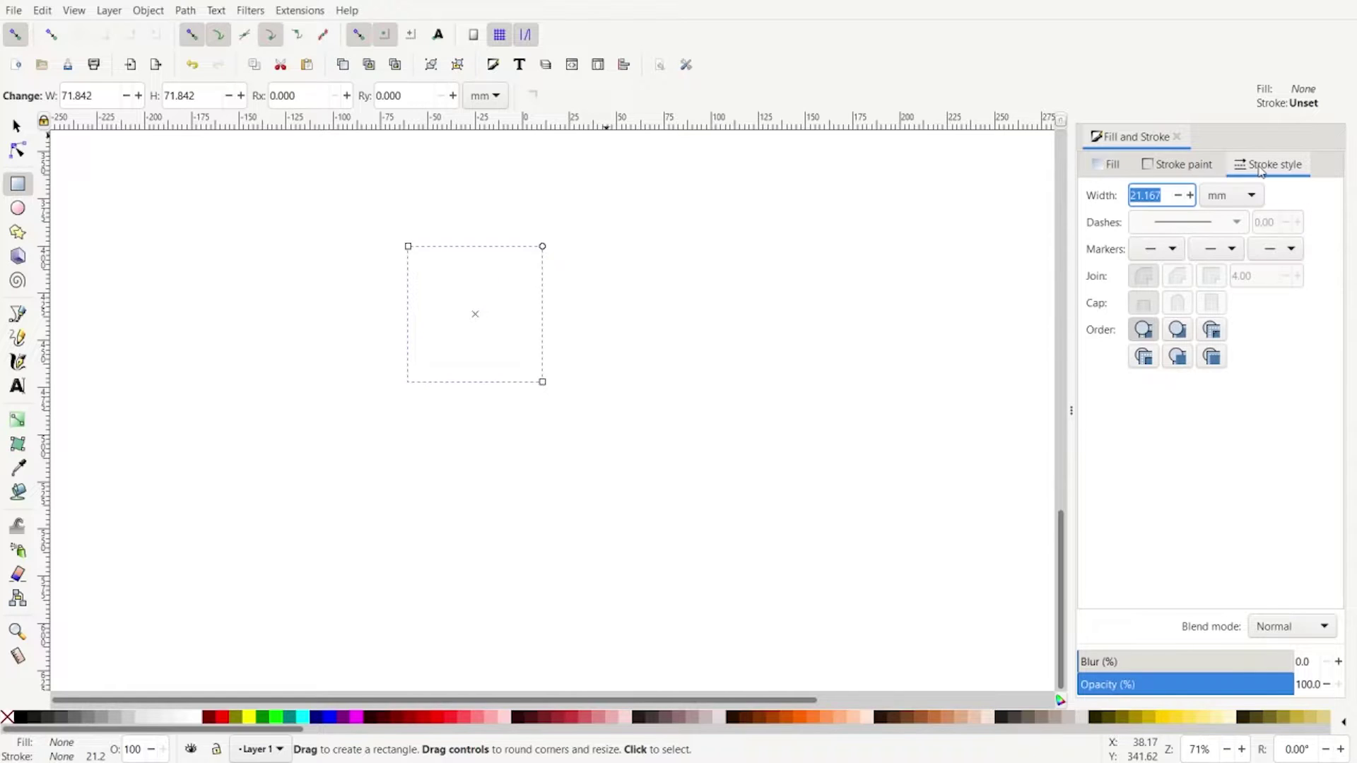
left_click(1244, 195)
left_click(1230, 220)
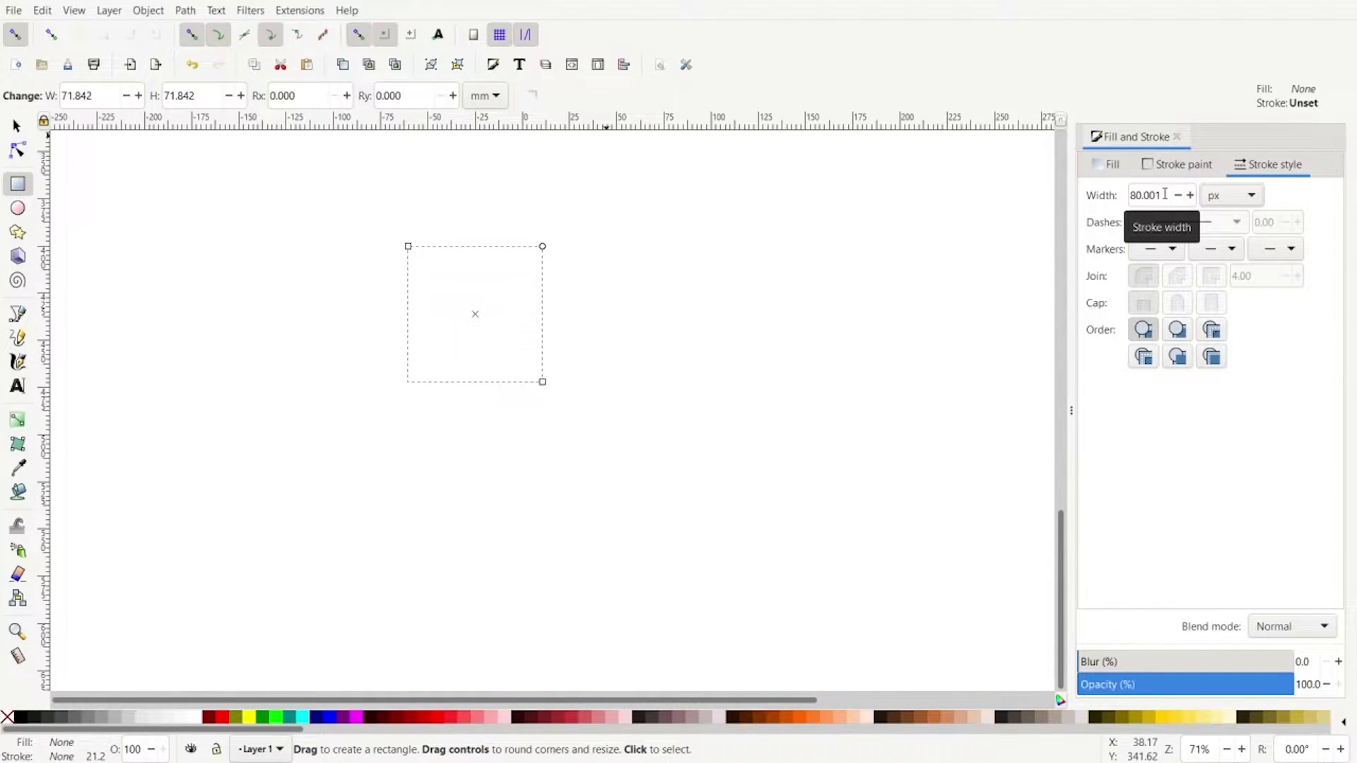
Give the square a flat black stroke 80 px wide
left_click(1175, 166)
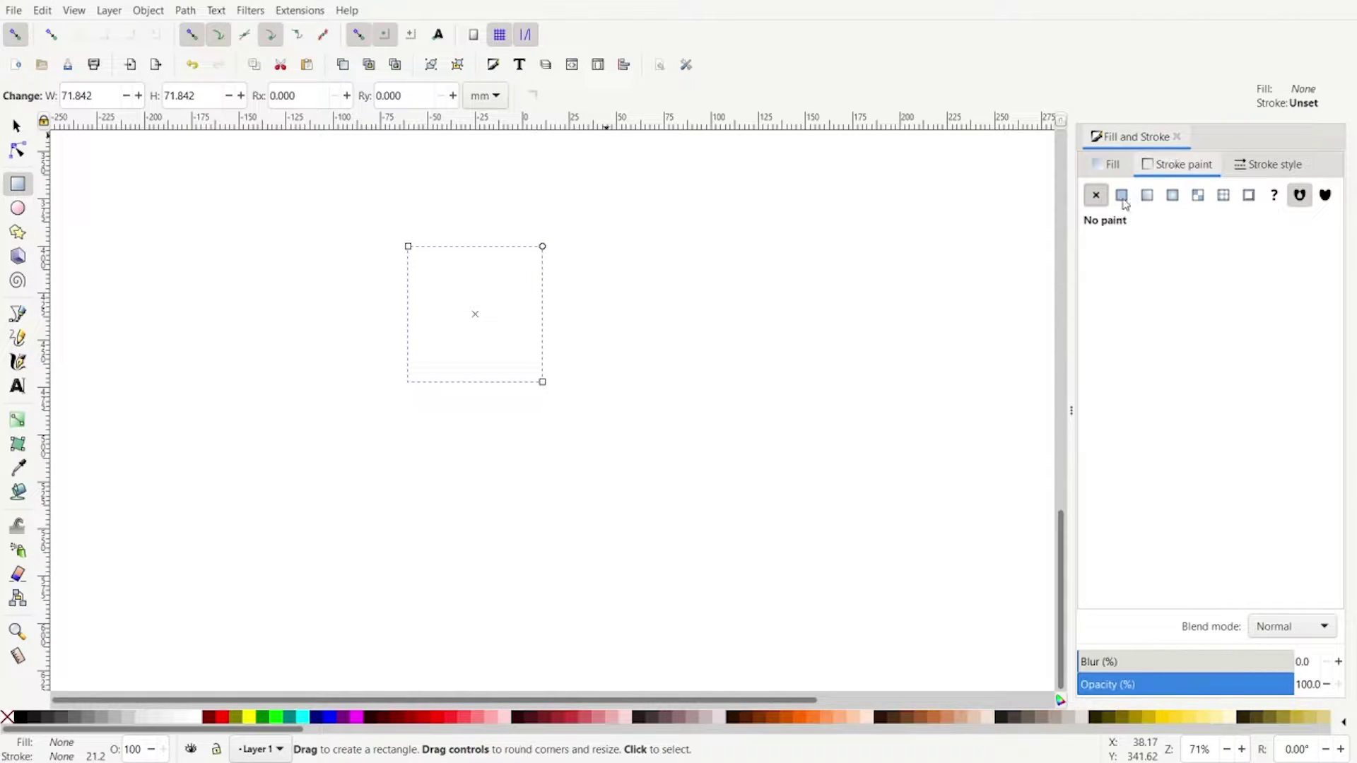
left_click(1123, 196)
left_click(1265, 164)
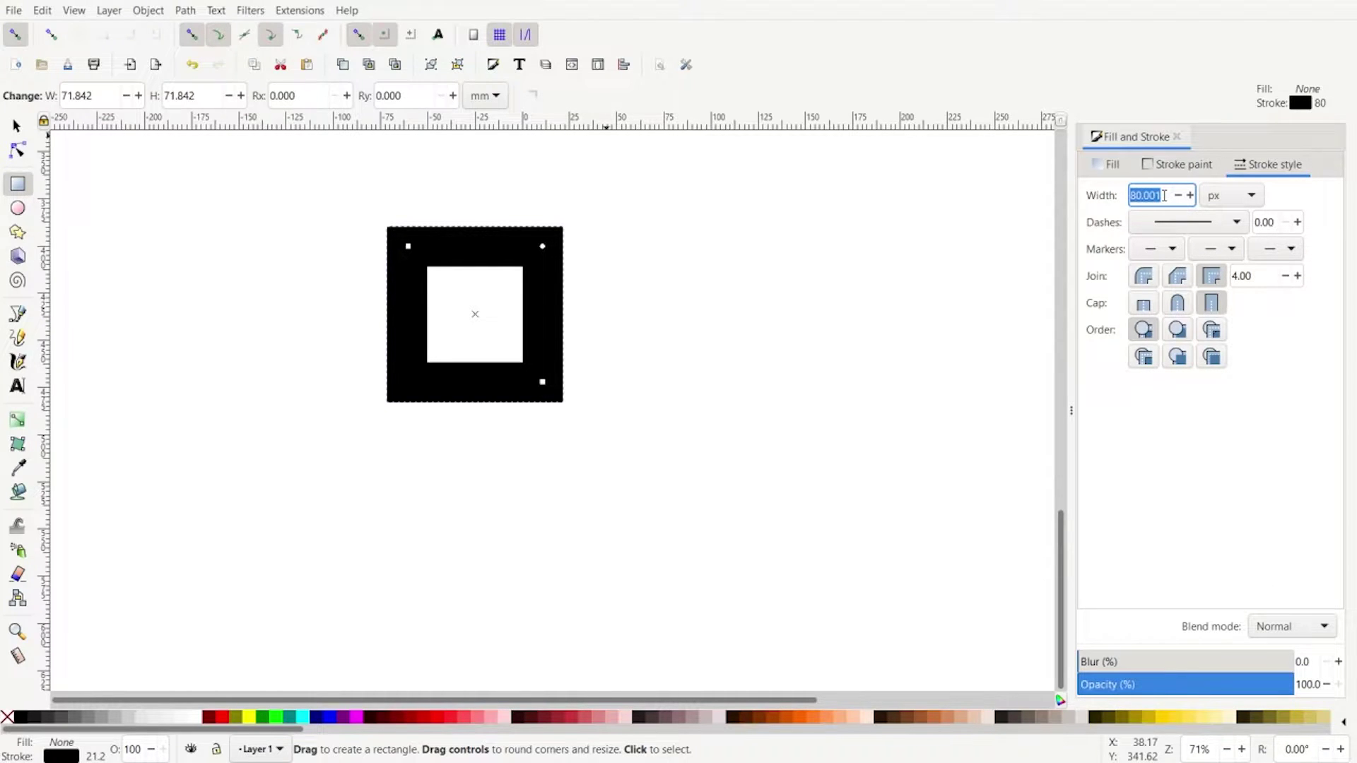
left_click(1164, 195)
key("BackSpace")
key("BackSpace")
key("BackSpace")
key("Return")
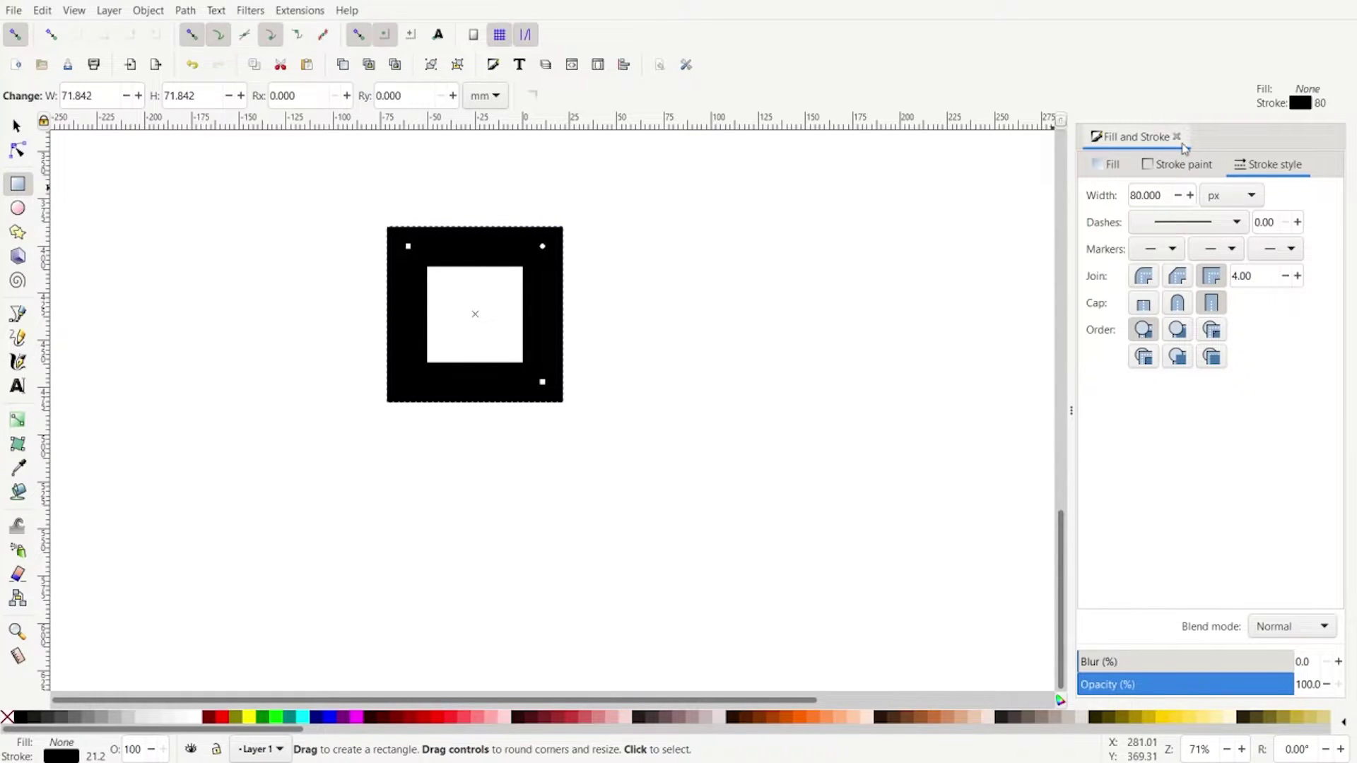
left_click_drag(1079, 414, 1242, 396)
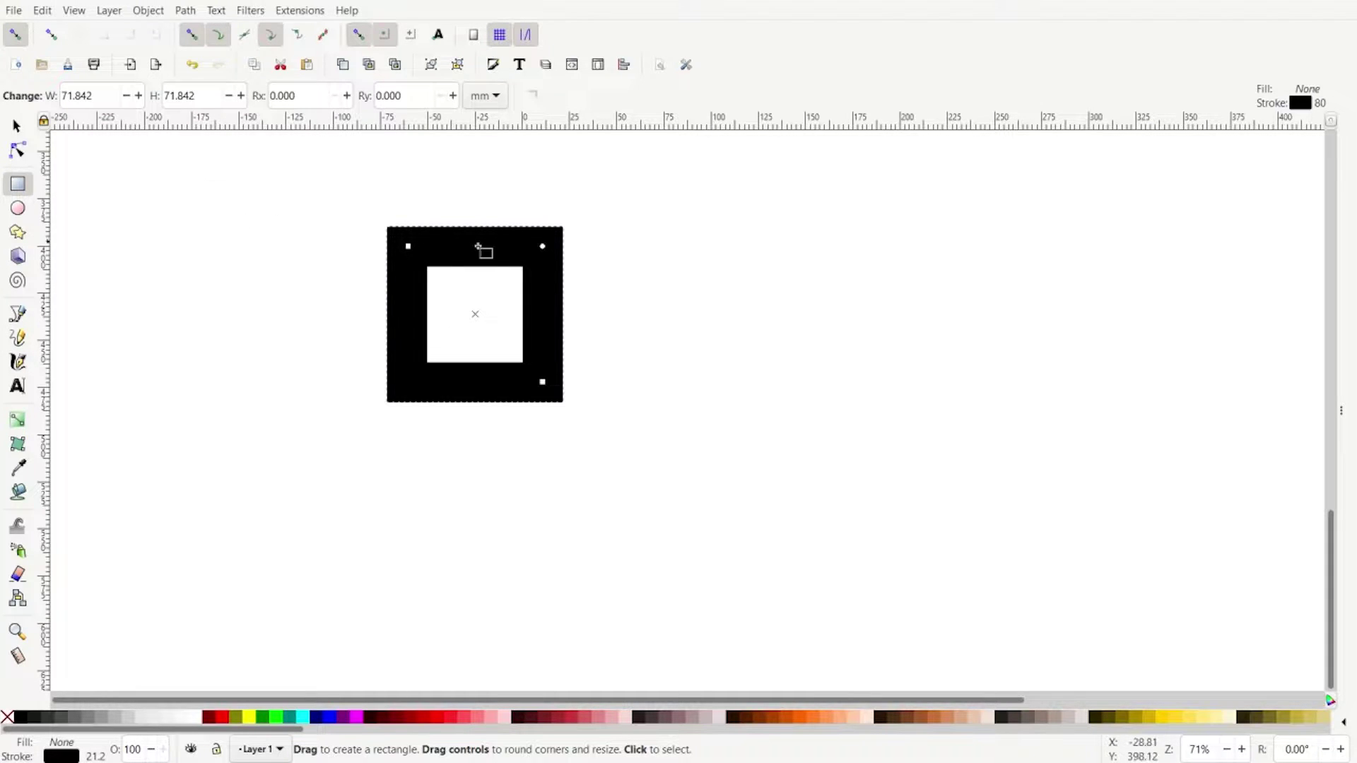
Convert the square frame to a 4-node path and return to the Selector tool
left_click(187, 11)
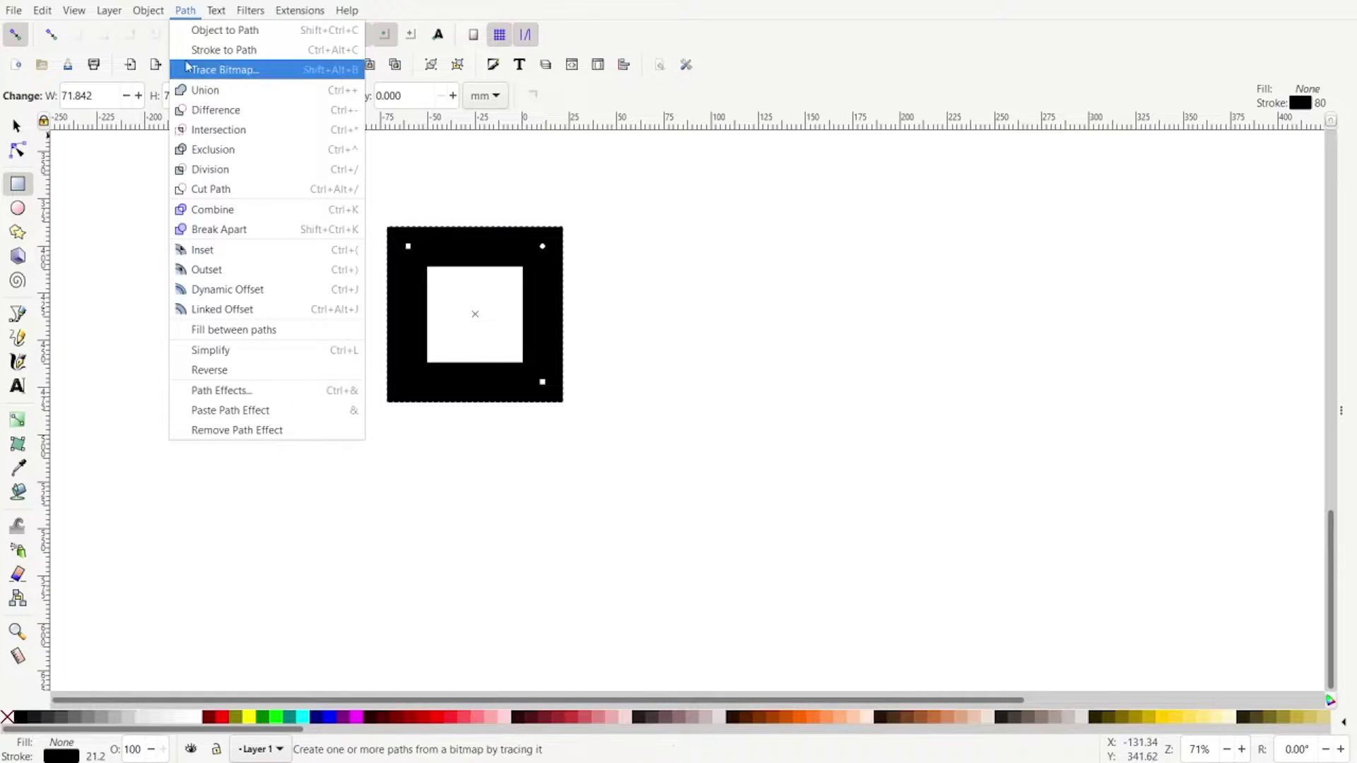
left_click(203, 34)
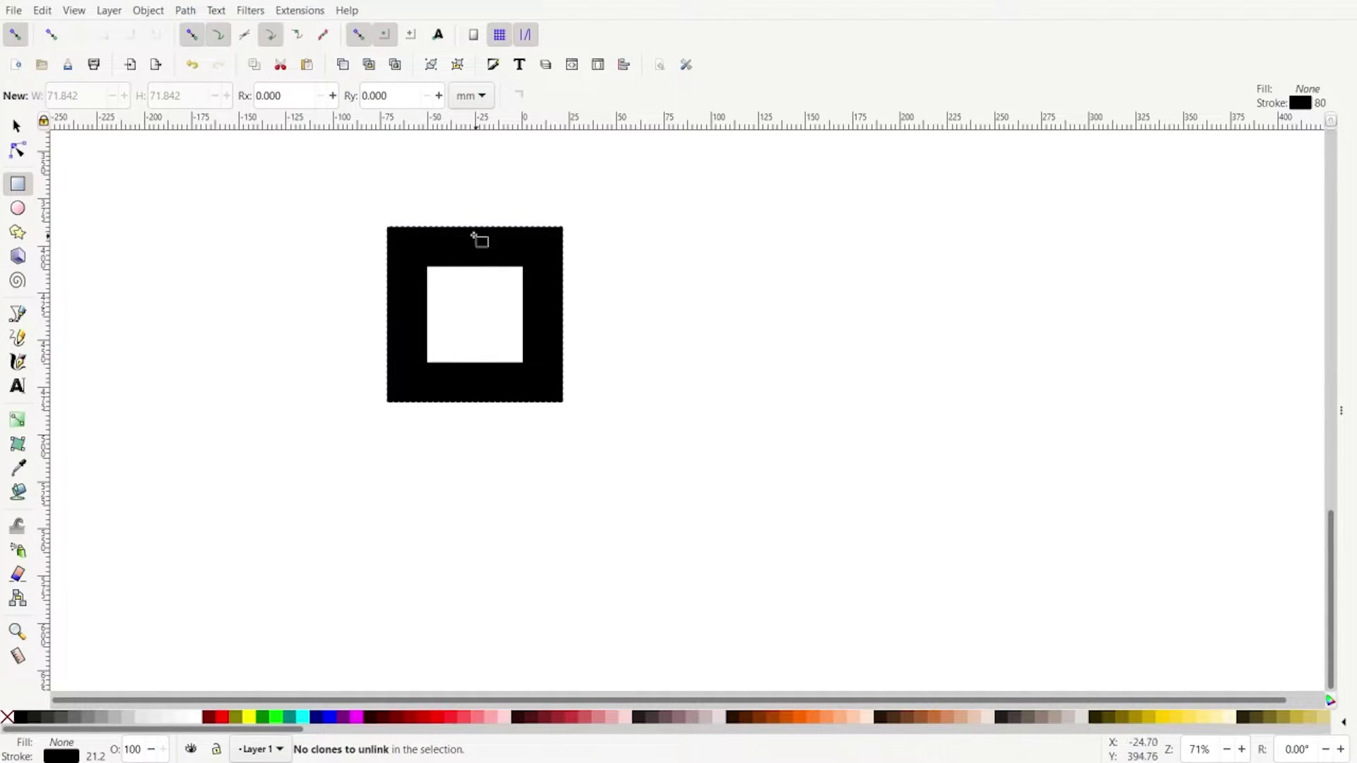
left_click(18, 151)
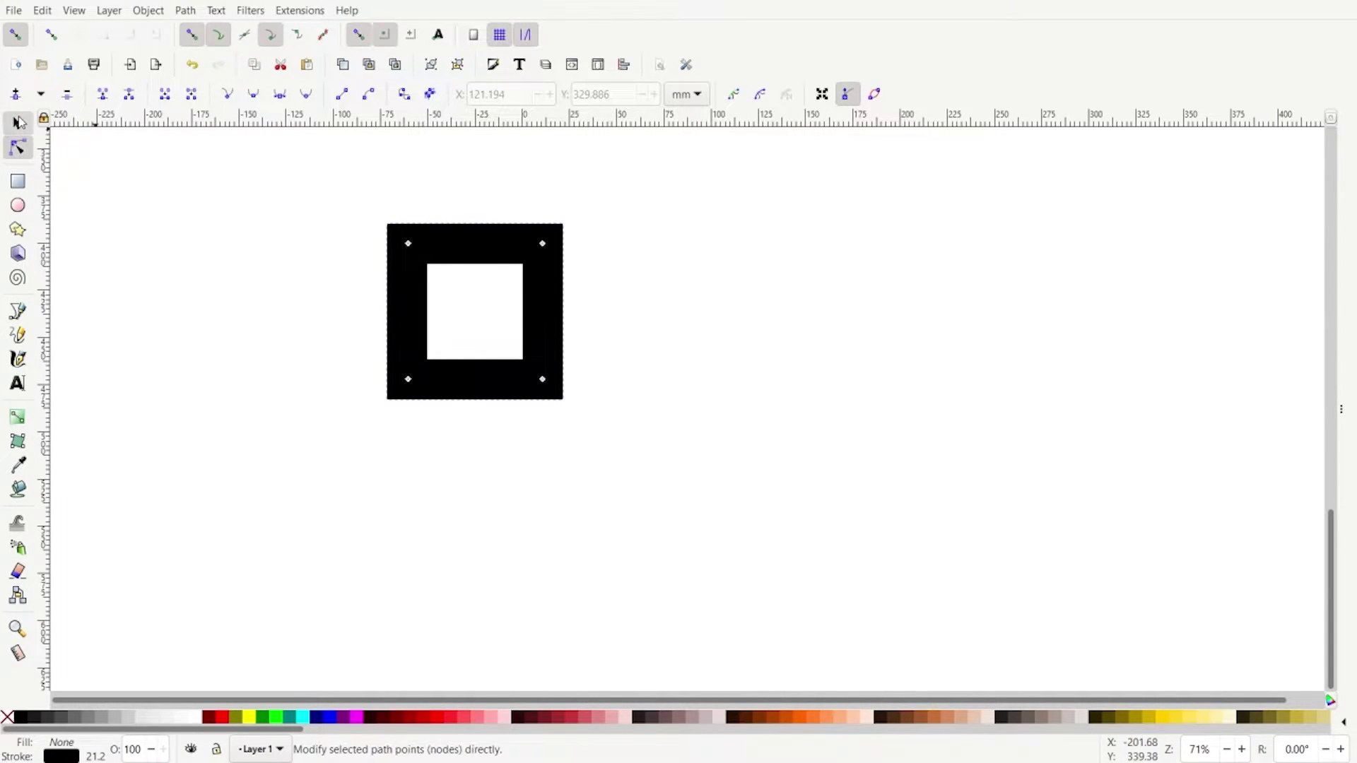
left_click(17, 124)
left_click(182, 12)
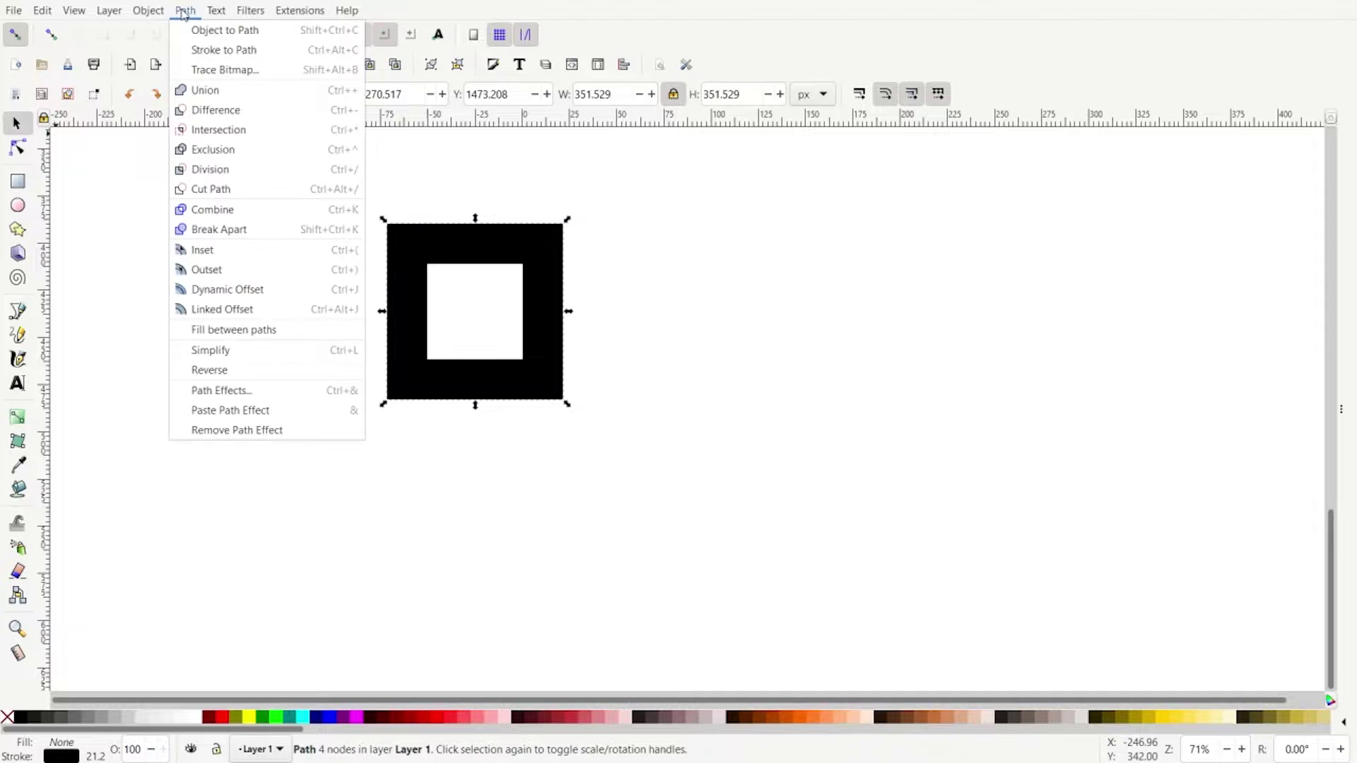
Add a Corners (Fillet/Chamfer) path effect to the square frame
left_click(205, 398)
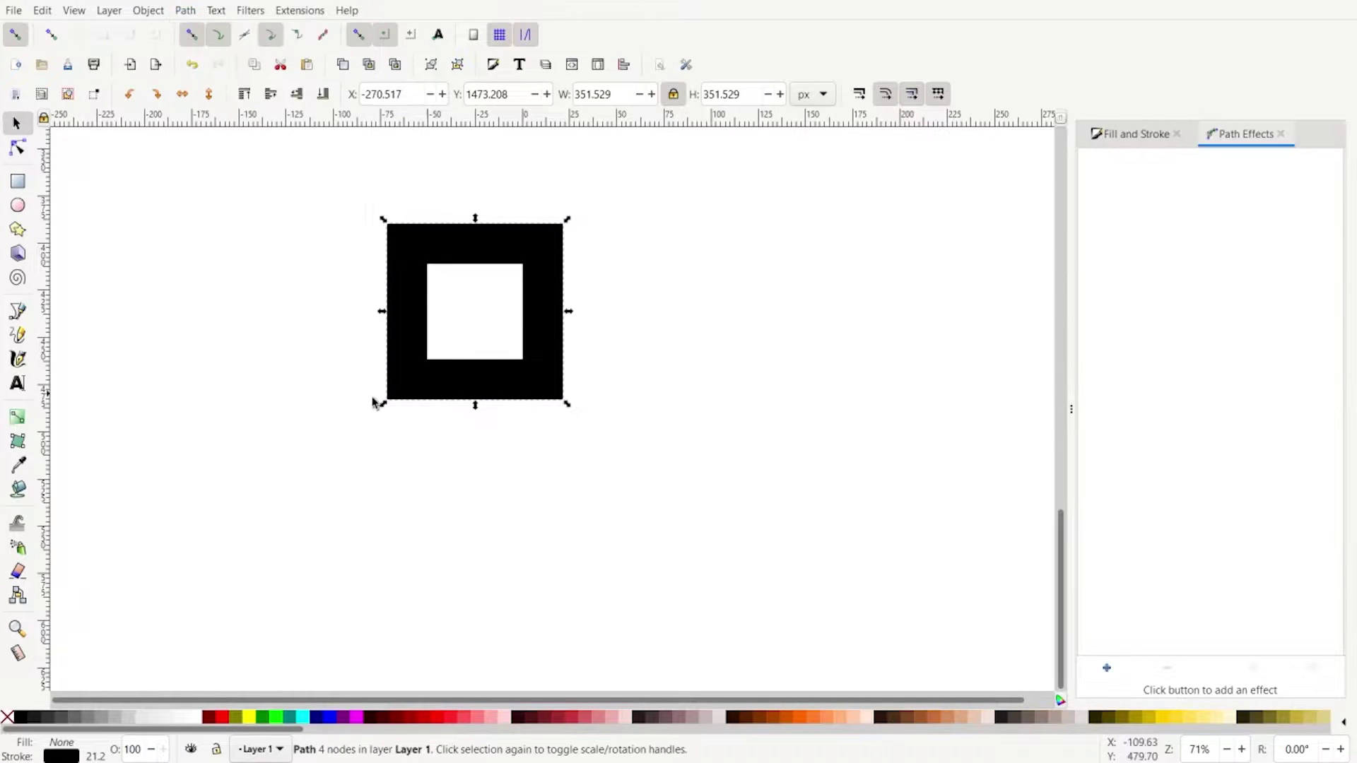
left_click(1108, 670)
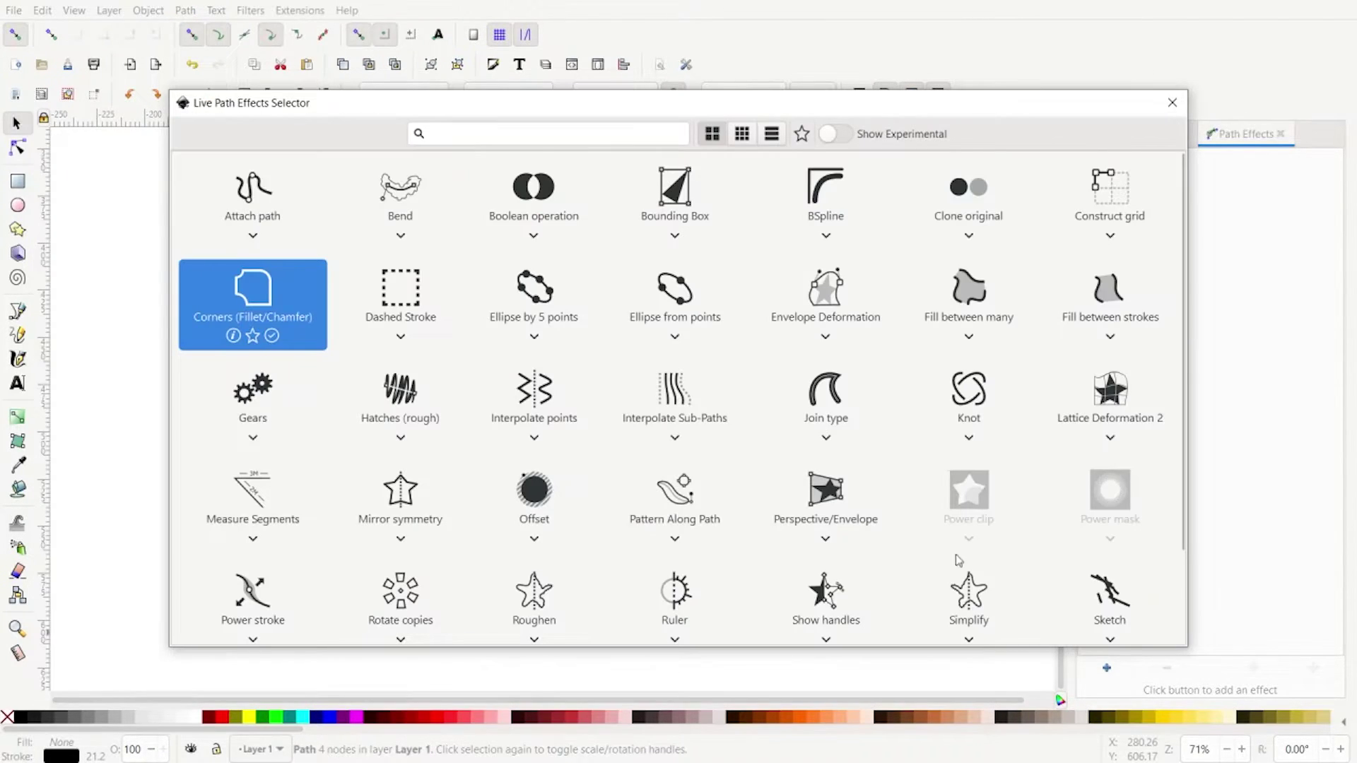
left_click(255, 309)
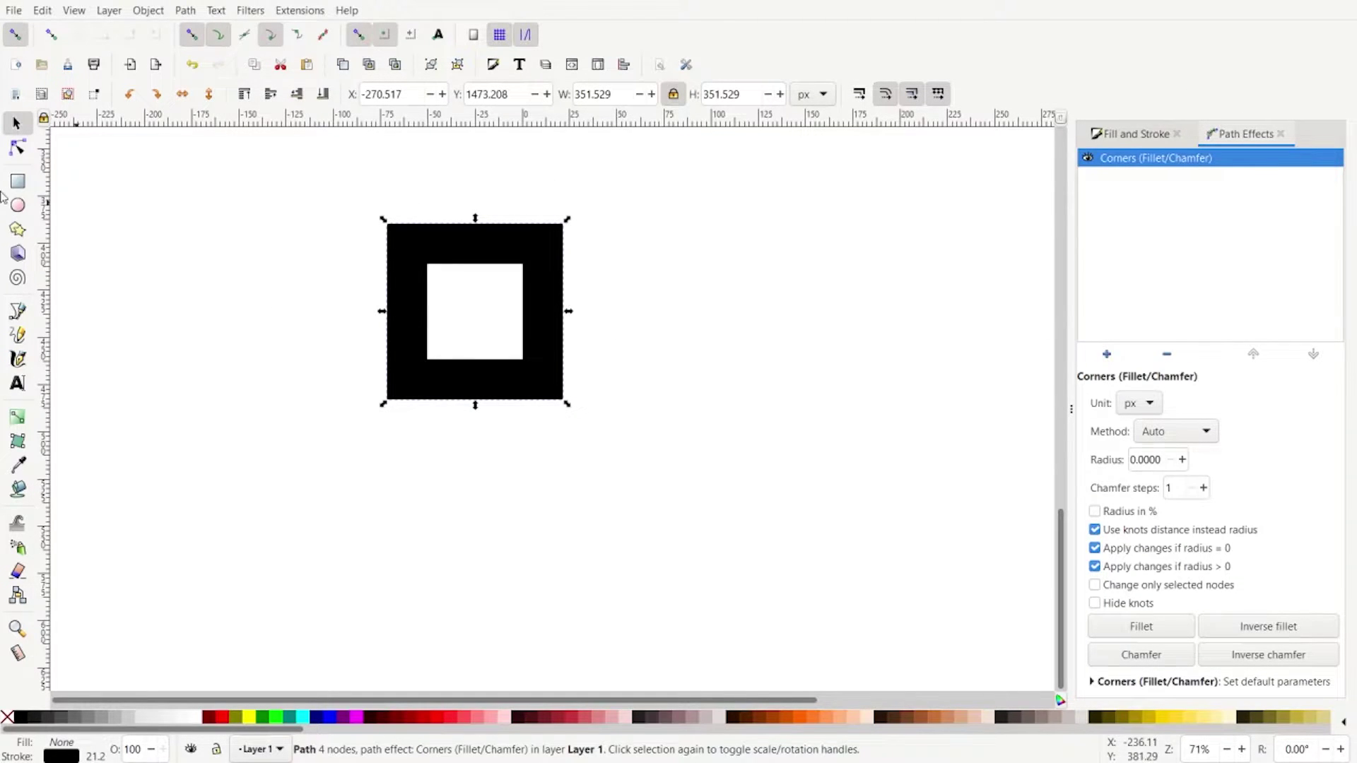
Select the two top and the bottom-left corner nodes and drag to fully round them
left_click(19, 149)
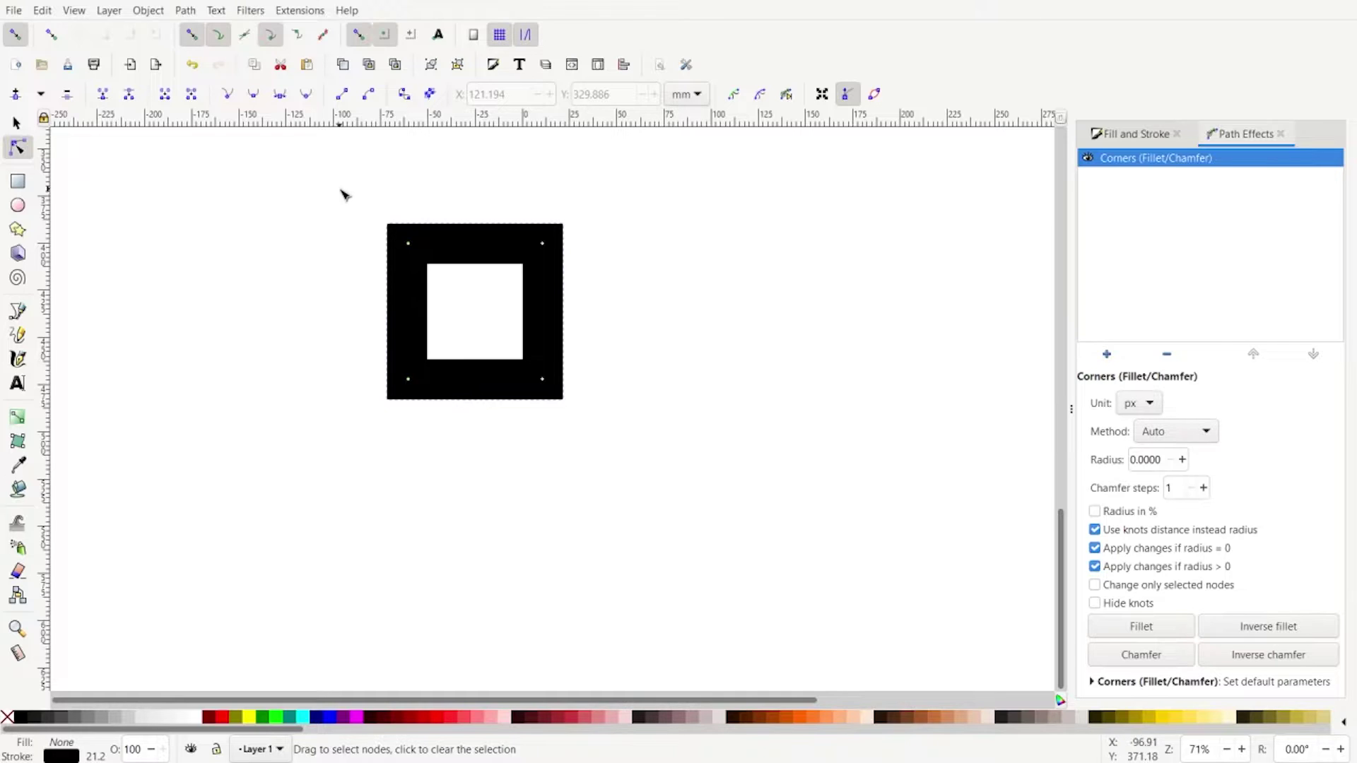
scroll(364, 210, "up", 2)
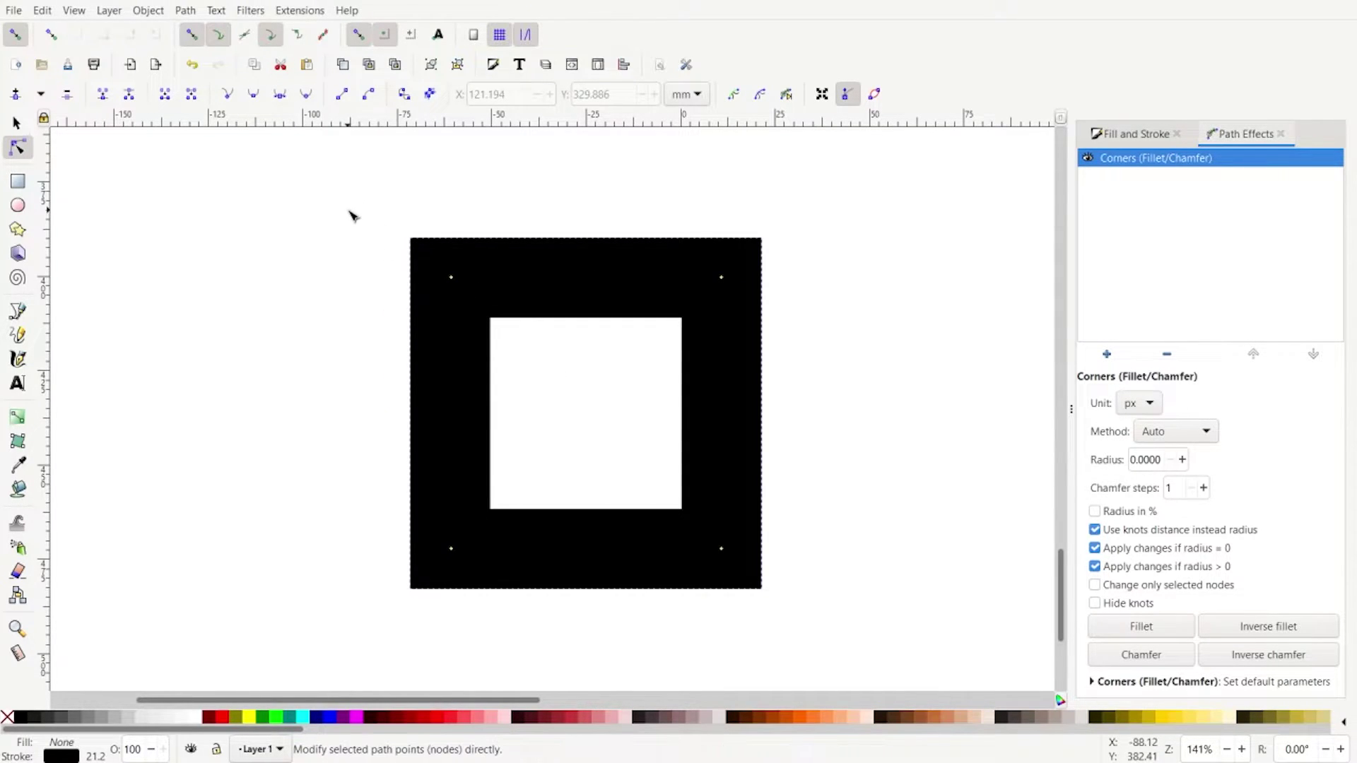
left_click_drag(350, 211, 778, 330)
left_click_drag(332, 488, 509, 609)
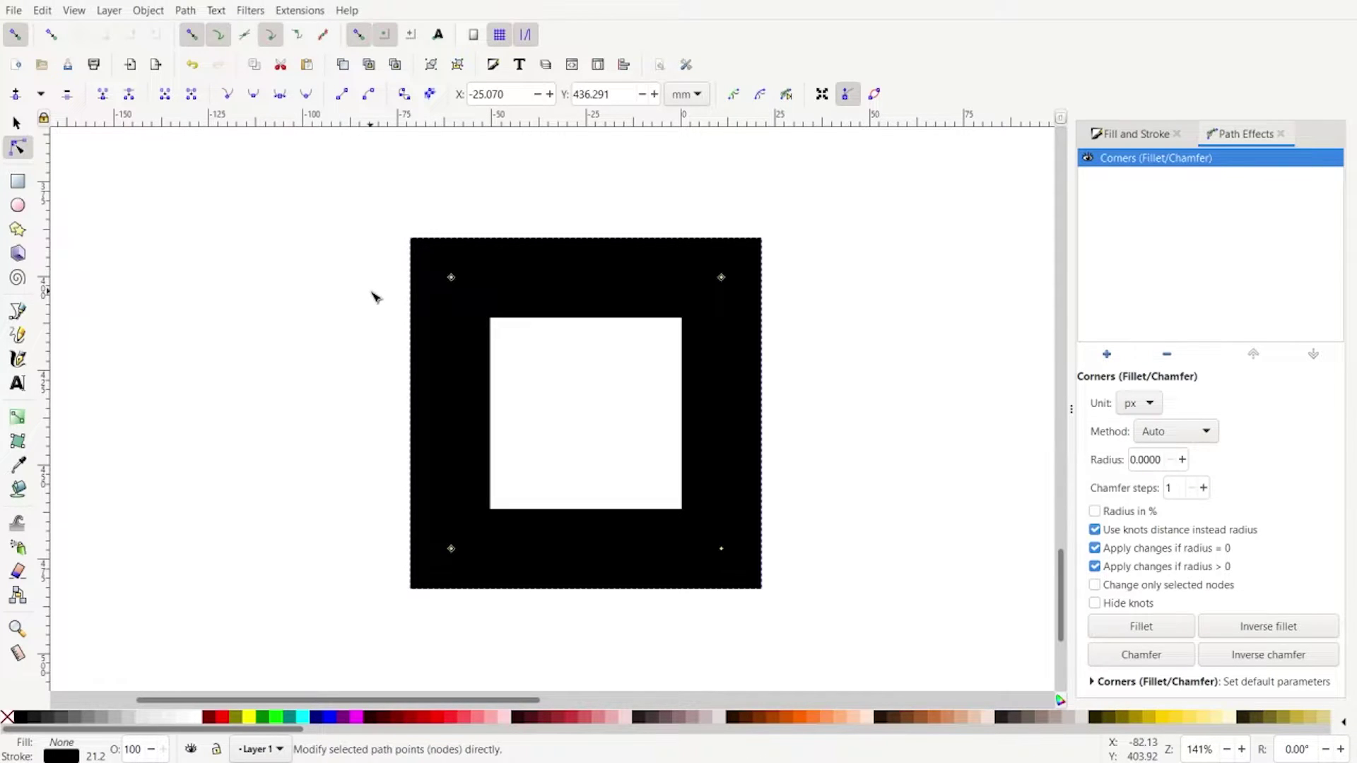
left_click_drag(453, 278, 585, 407)
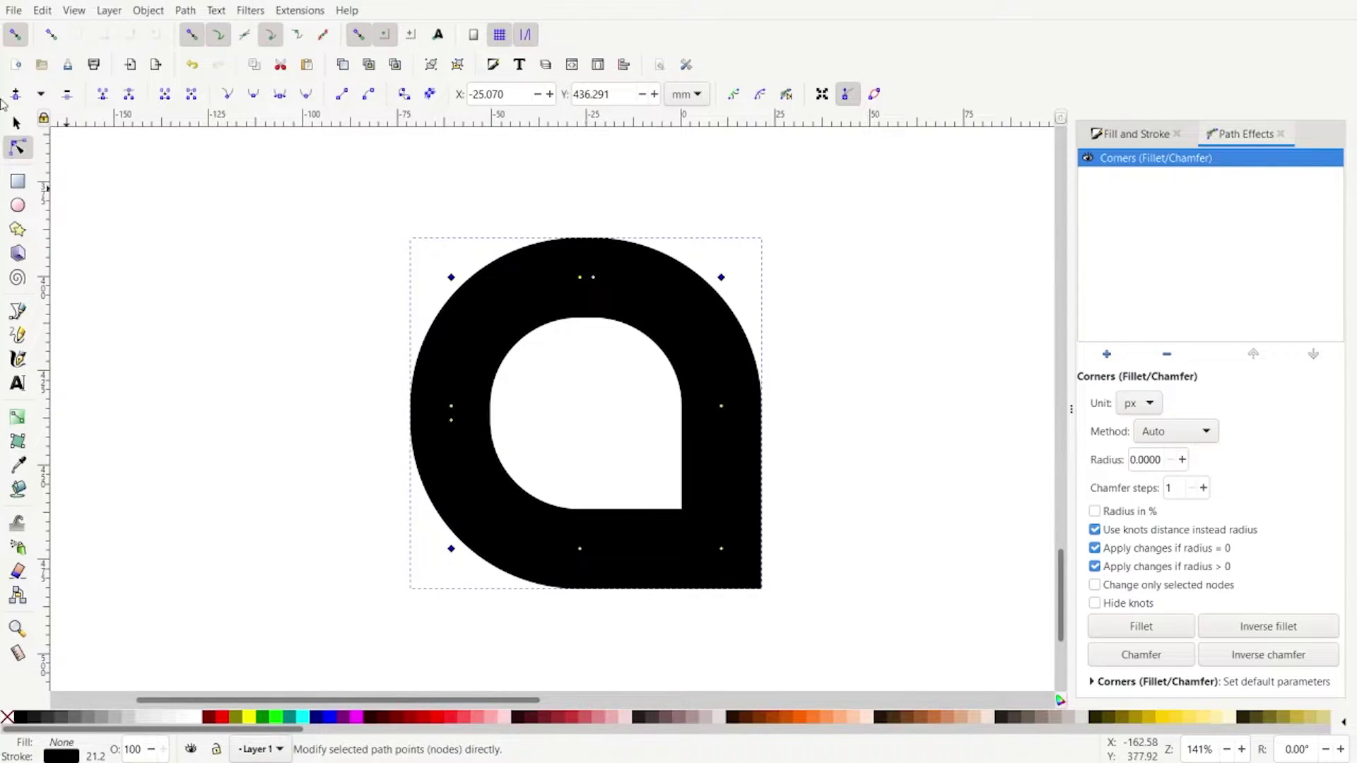
Bake the rounded corners into a plain path and close the Path Effects panel
left_click(18, 123)
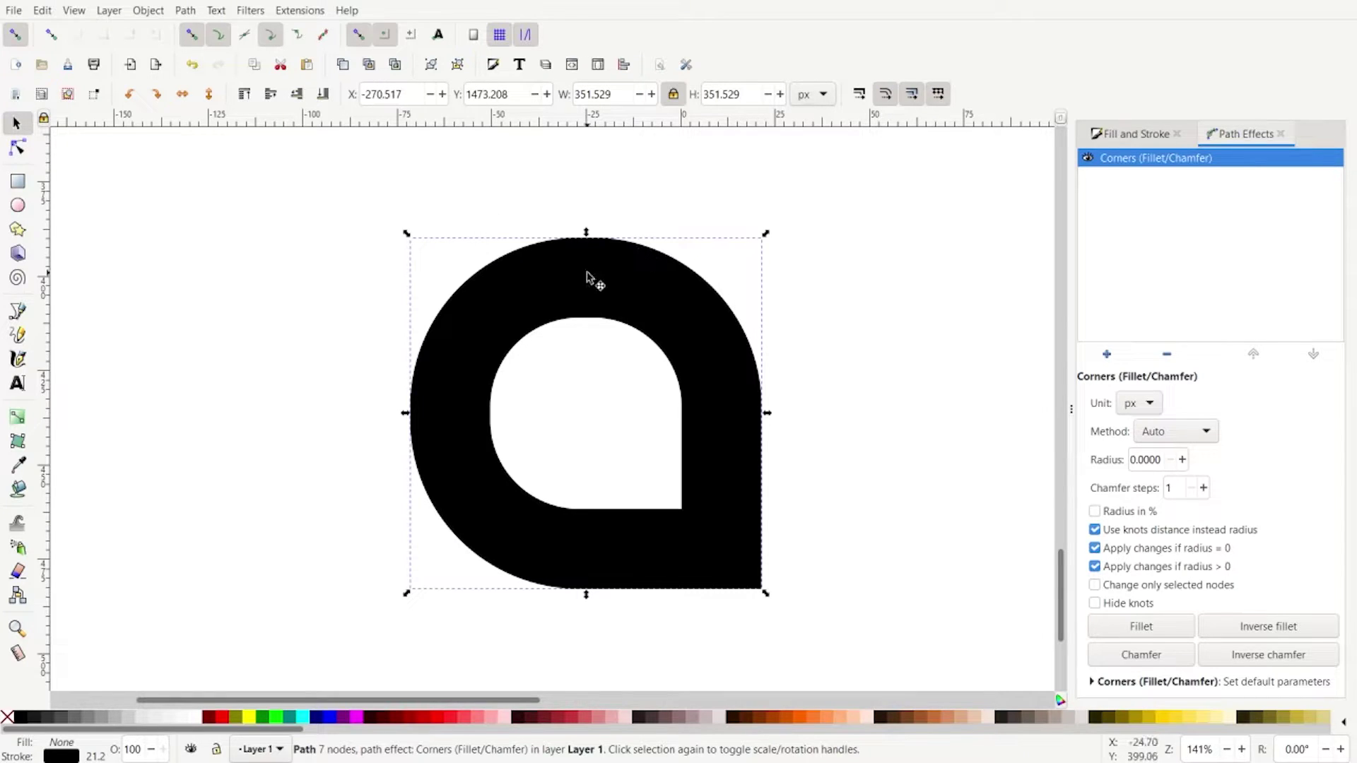
left_click(186, 12)
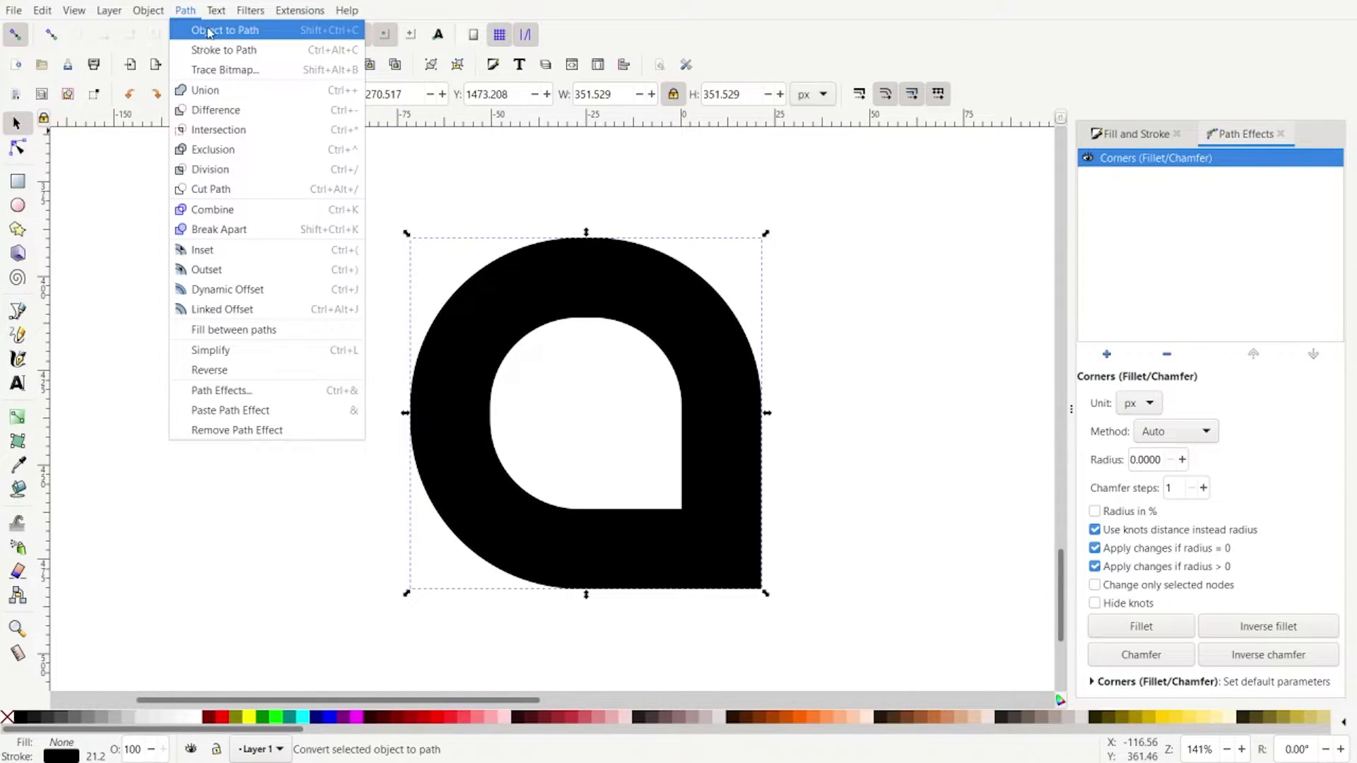
left_click(209, 32)
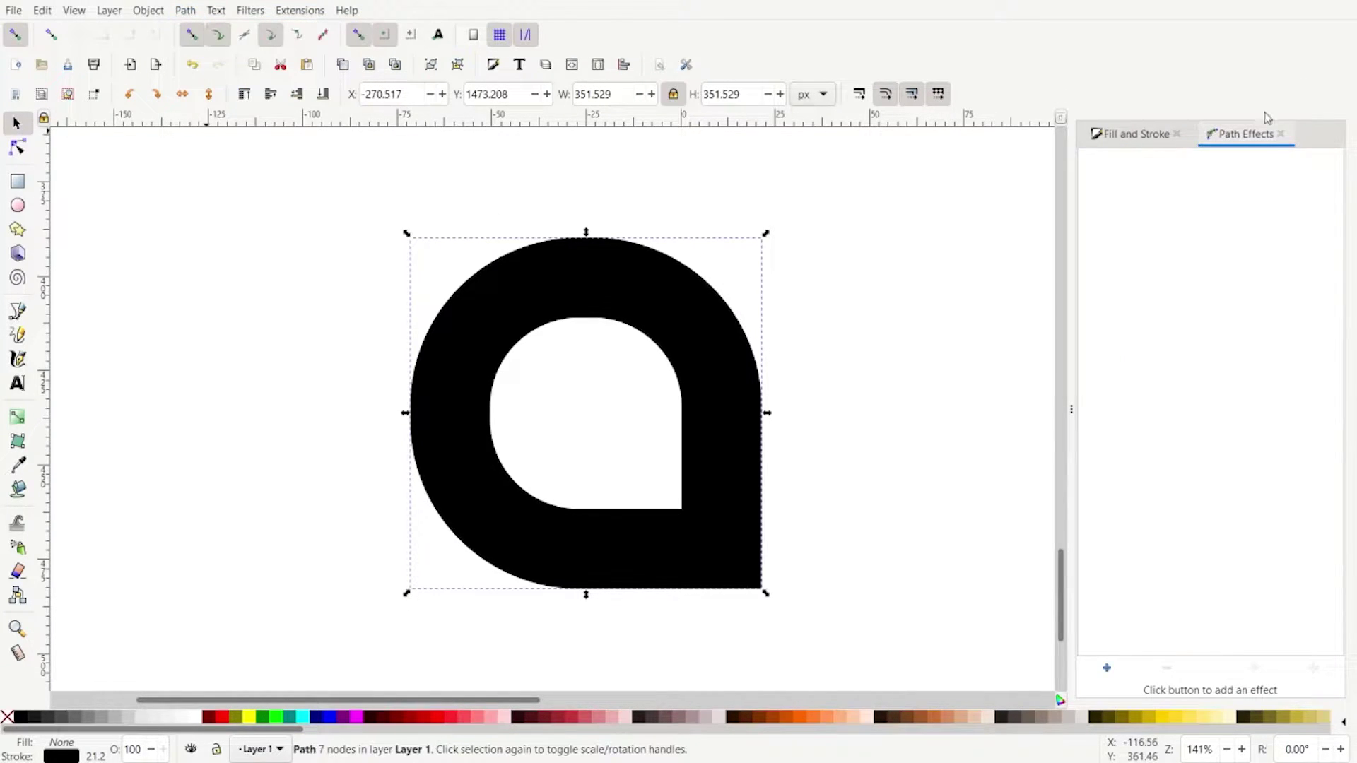
left_click(1282, 134)
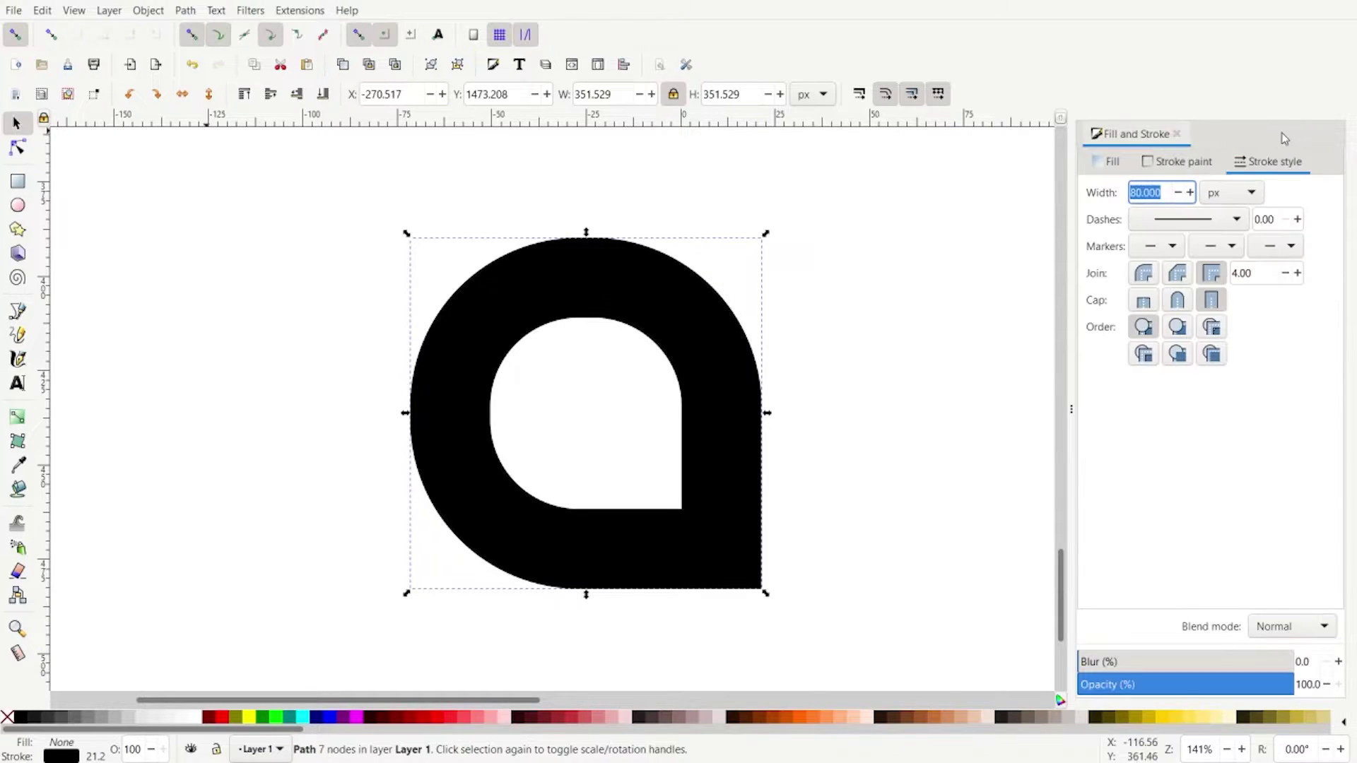
left_click(1071, 409)
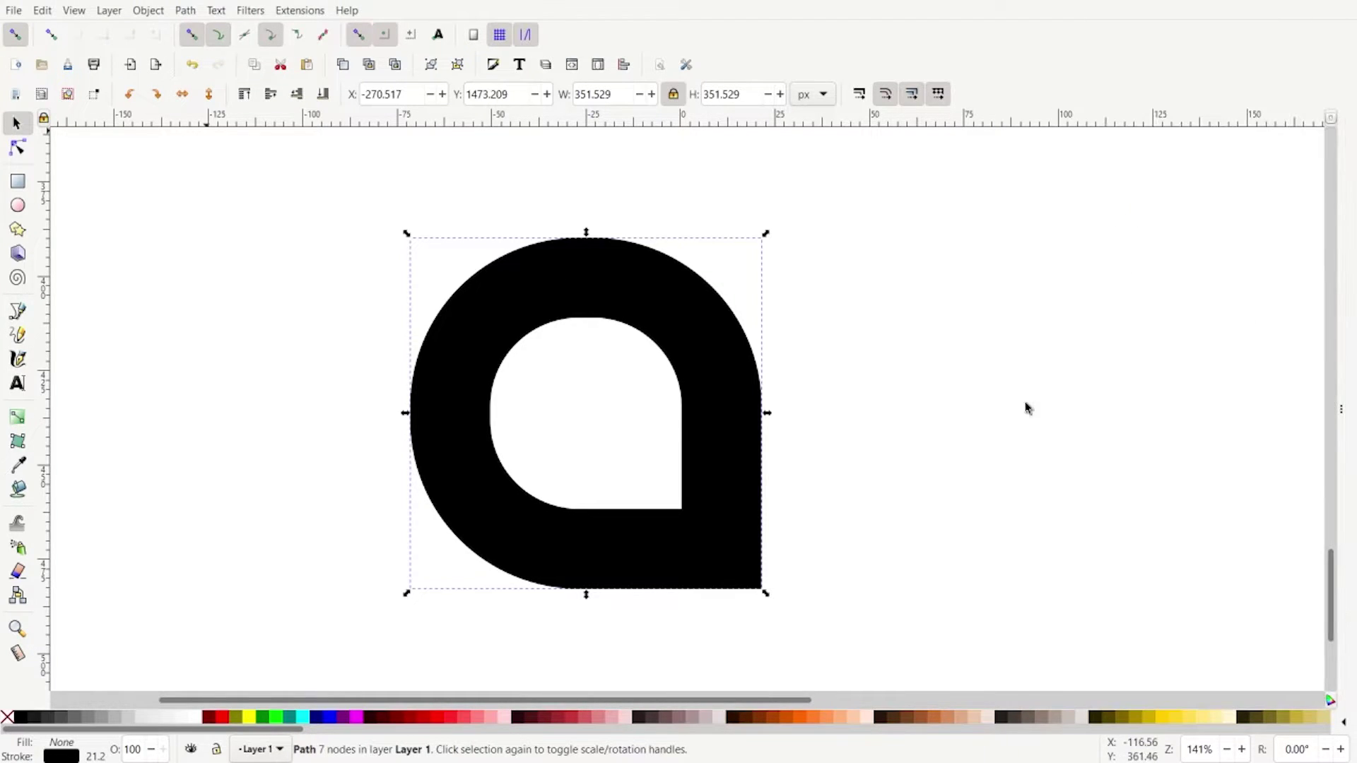
Rotate the ring 45° so its sharp corner points right, and move it left
left_click(442, 403)
left_click_drag(408, 235, 347, 397)
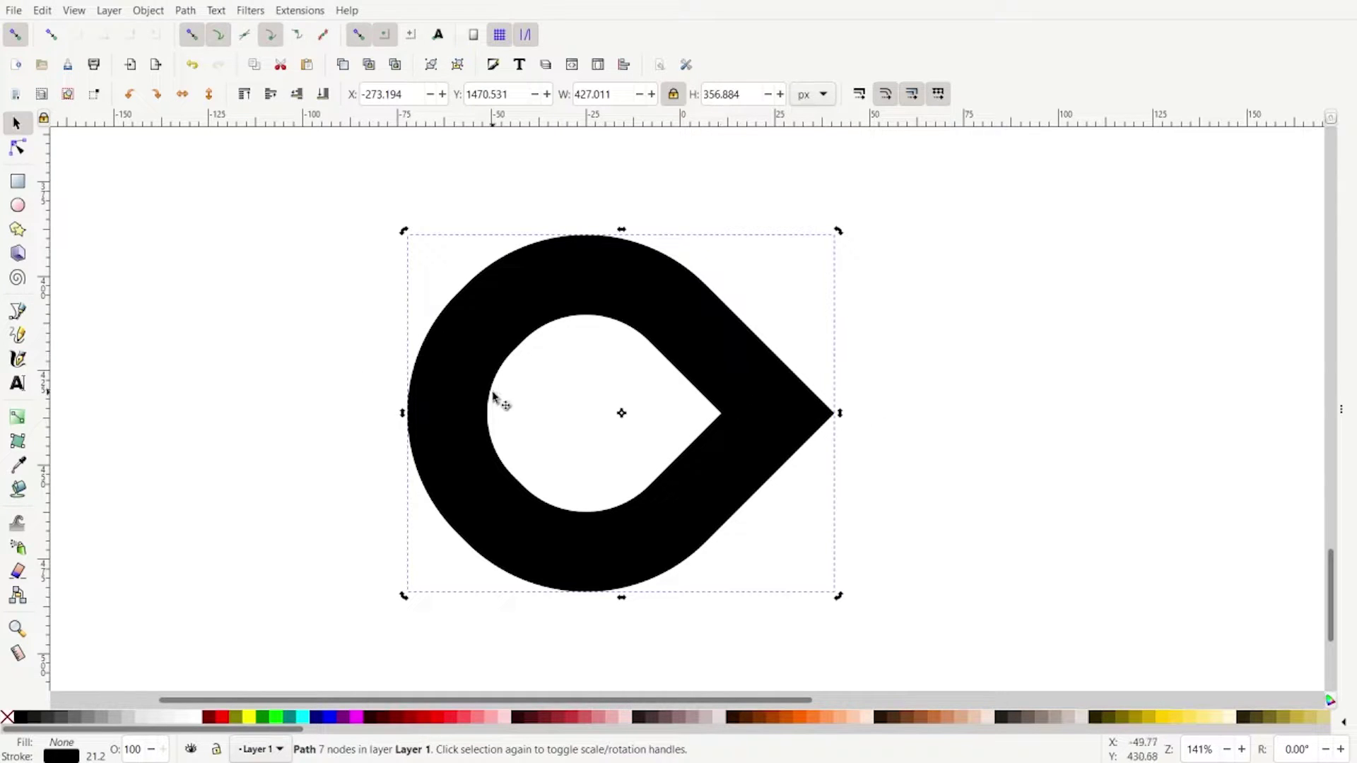
mouse_move(451, 412)
left_mouse_down()
mouse_move(236, 357)
mouse_move(234, 374)
left_mouse_up()
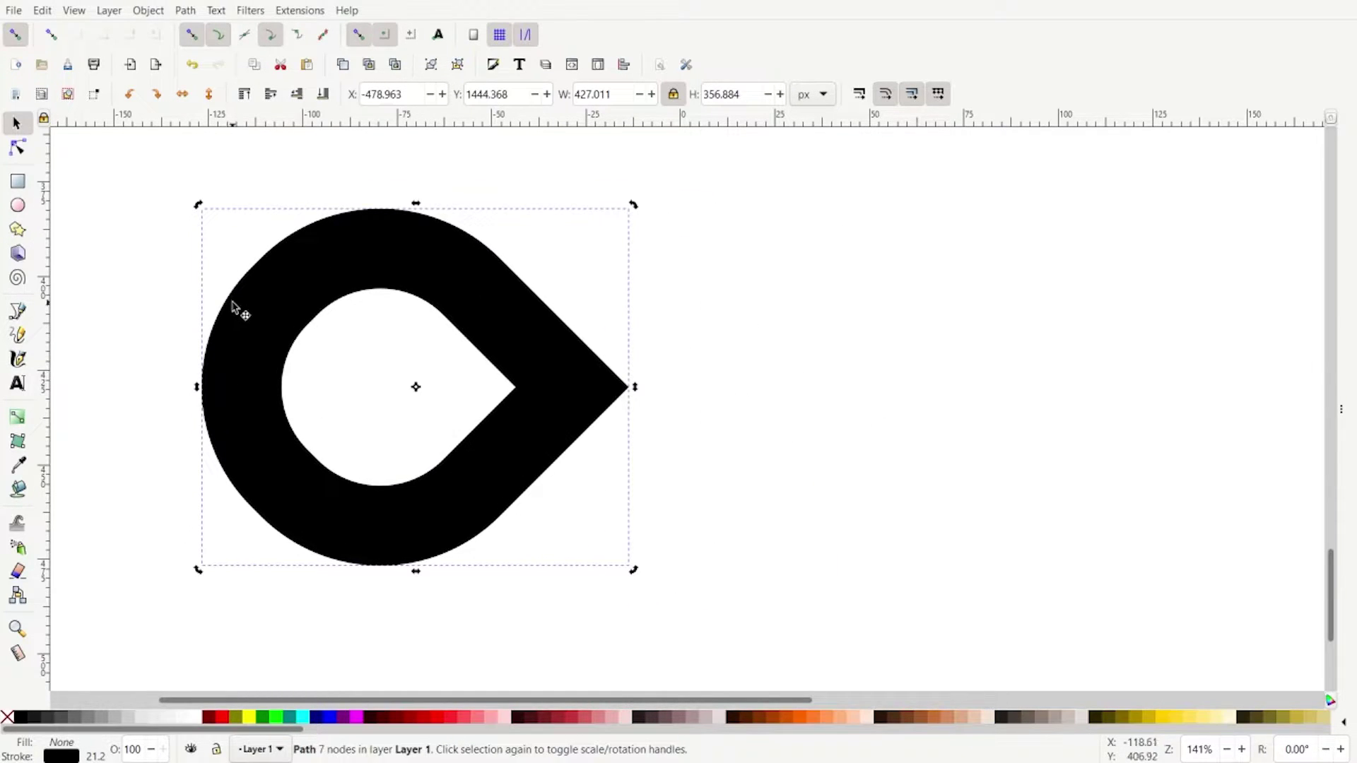
Duplicate the ring, flip the copy horizontally, slide it right to meet the original, and select both
right_click(234, 305)
left_click(292, 415)
left_click(182, 96)
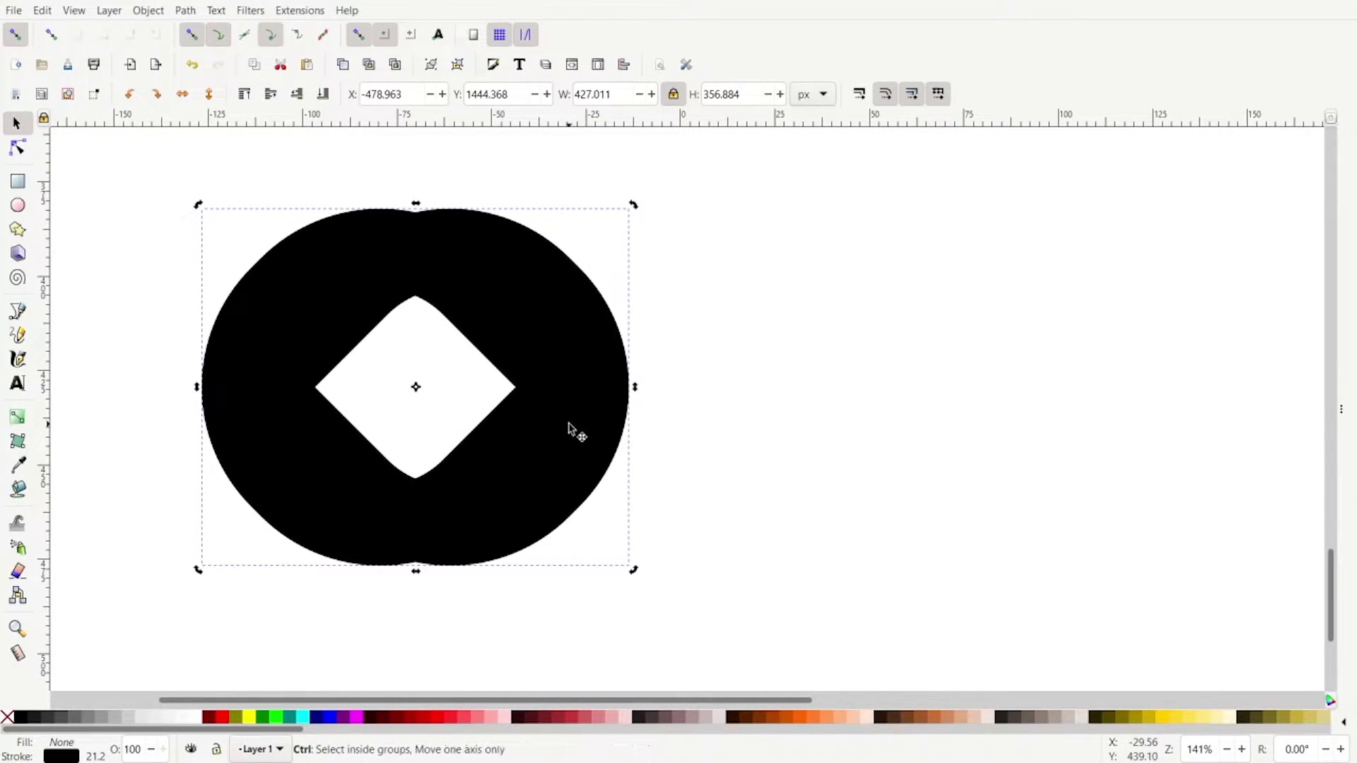
left_click_drag(568, 424, 897, 464)
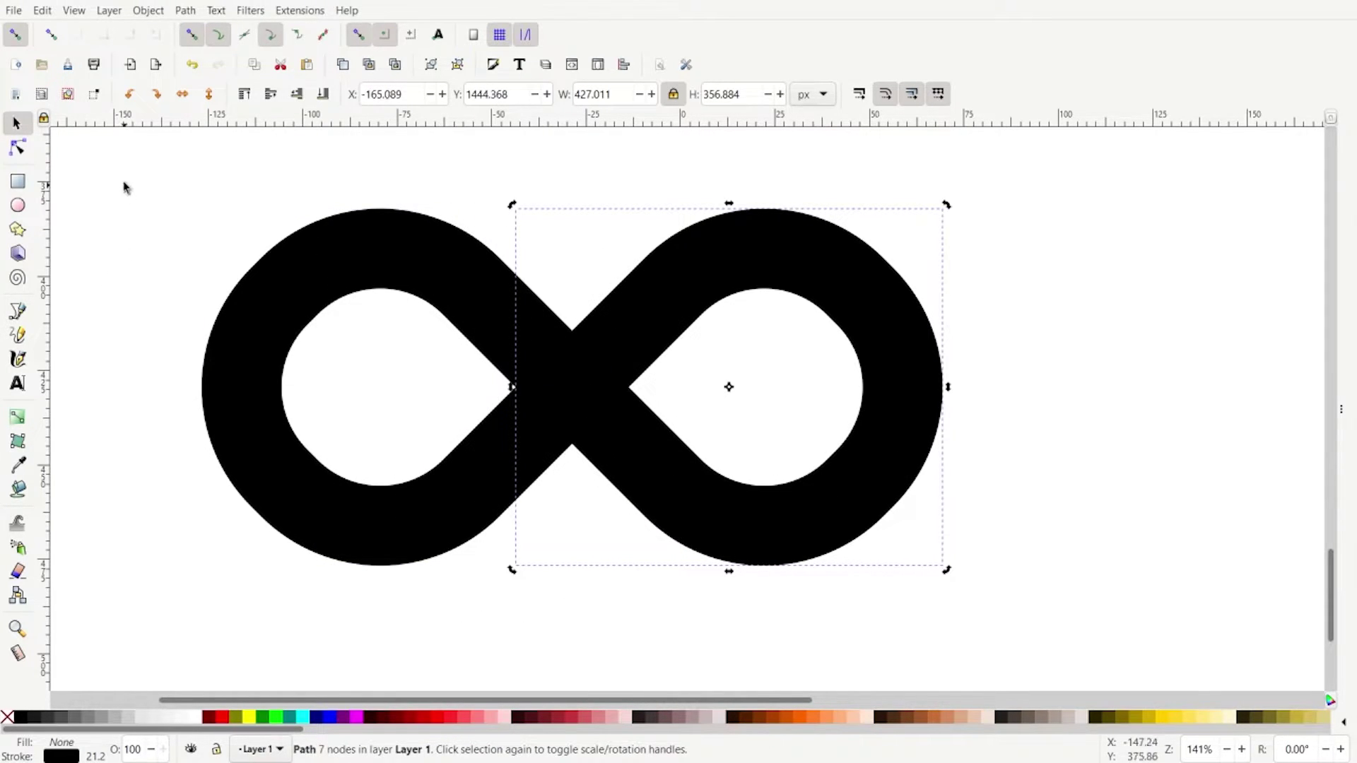
left_click_drag(103, 156, 1011, 633)
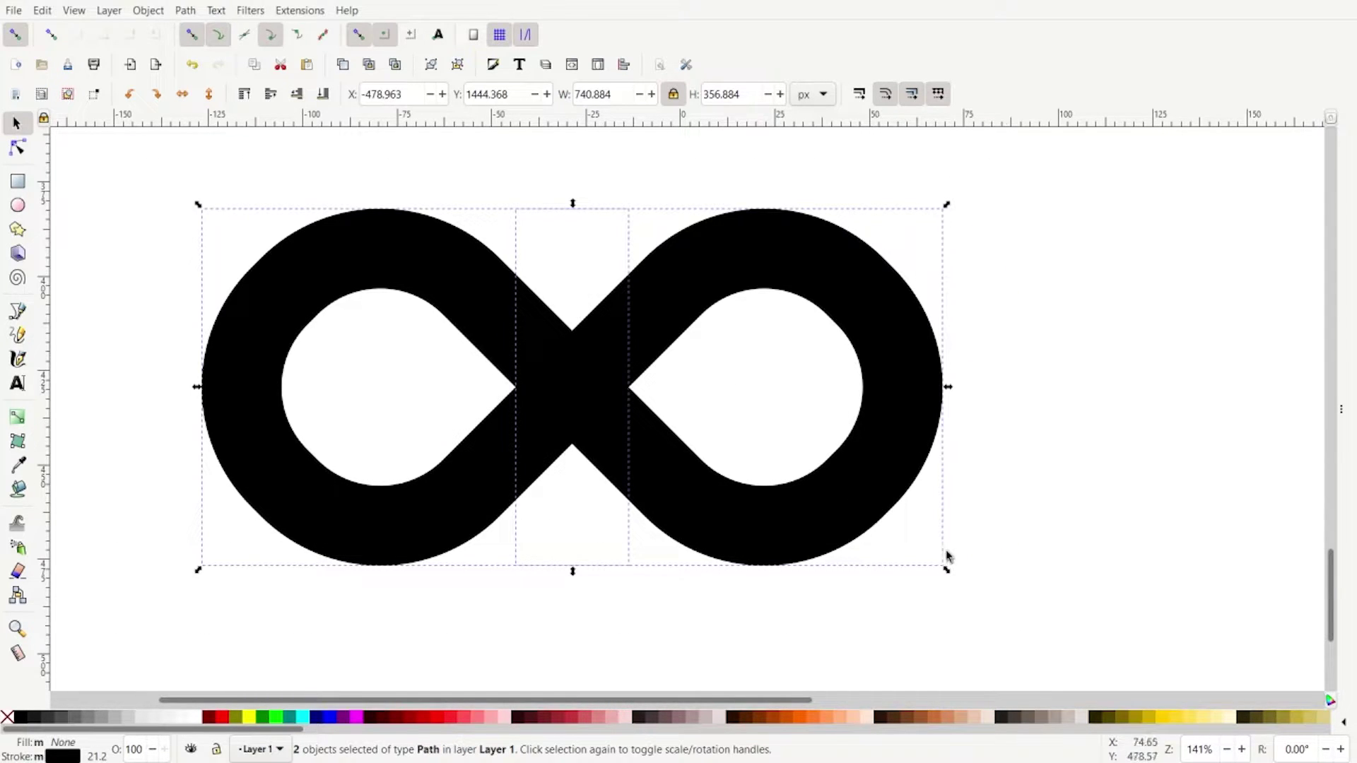
Scroll up to view the yellow Infinity Tutorial reference art, then back to the black infinity
scroll(665, 424, "down", 1)
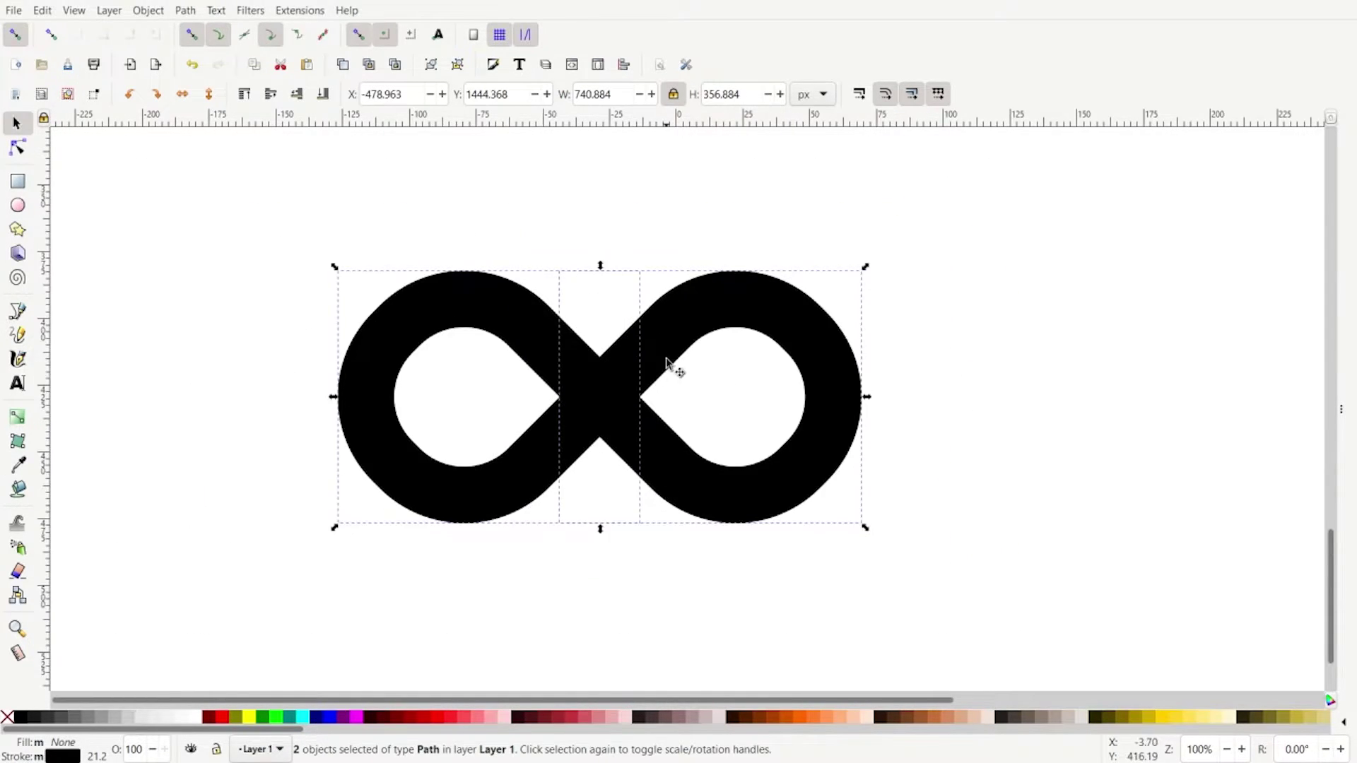
scroll(654, 343, "up", 10)
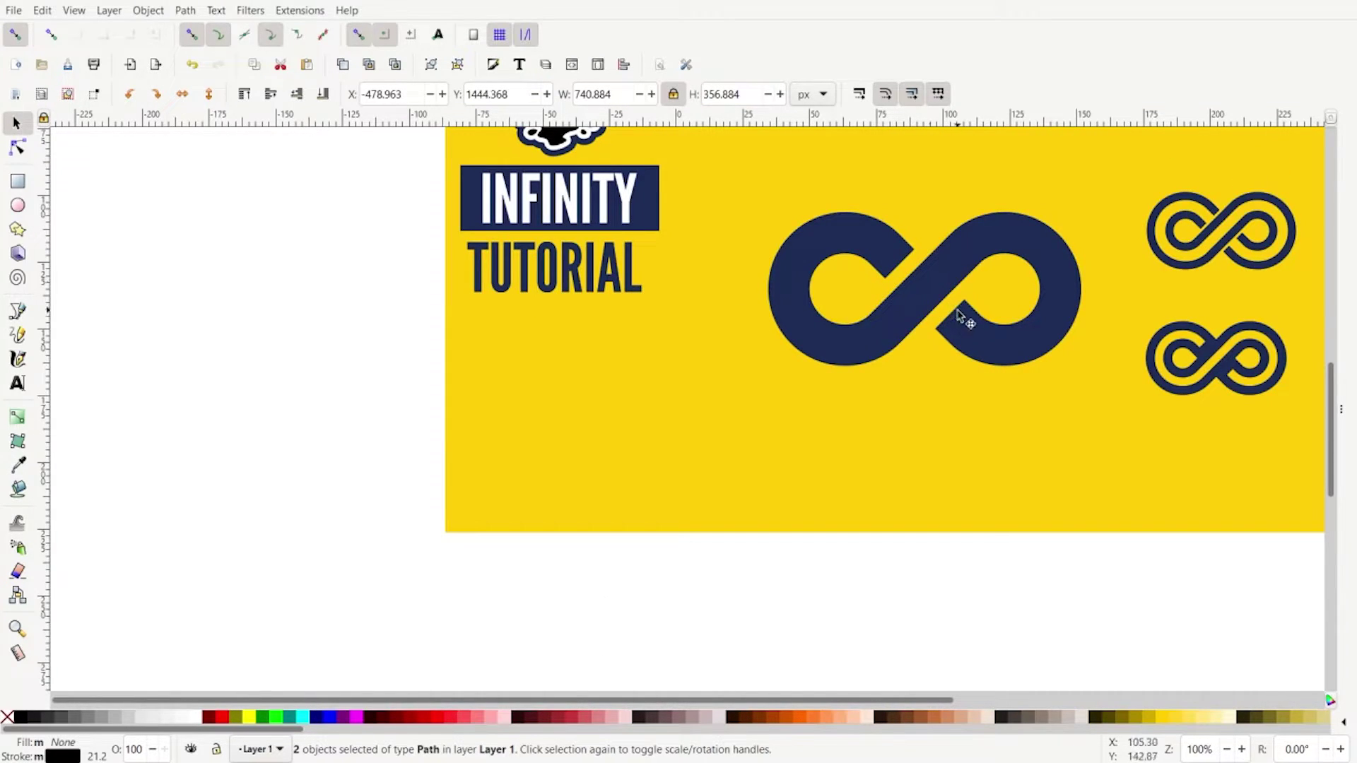
scroll(636, 388, "down", 1)
scroll(655, 403, "down", 5)
scroll(635, 424, "up", 1)
scroll(634, 422, "up", 1)
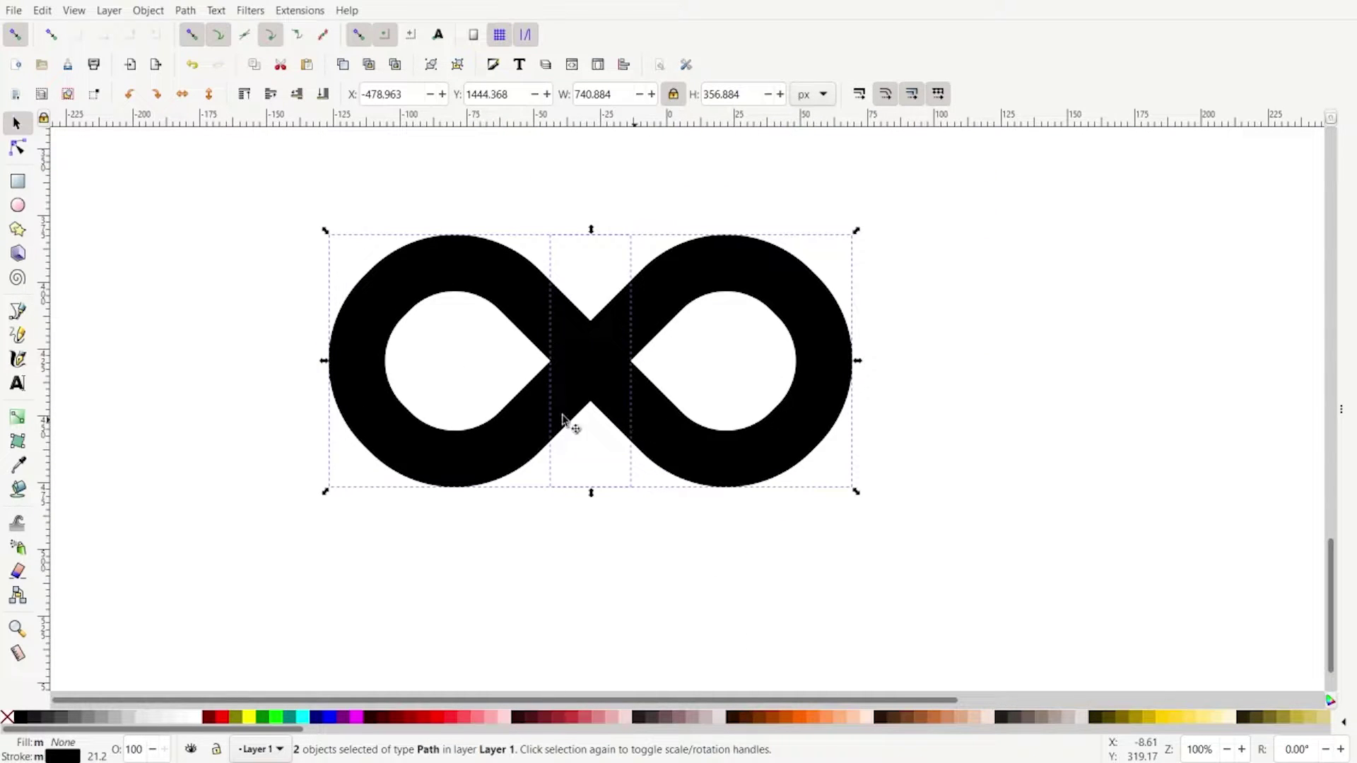
Apply Stroke to Path to both rings, then Union them into one 32-node infinity path
left_click(185, 11)
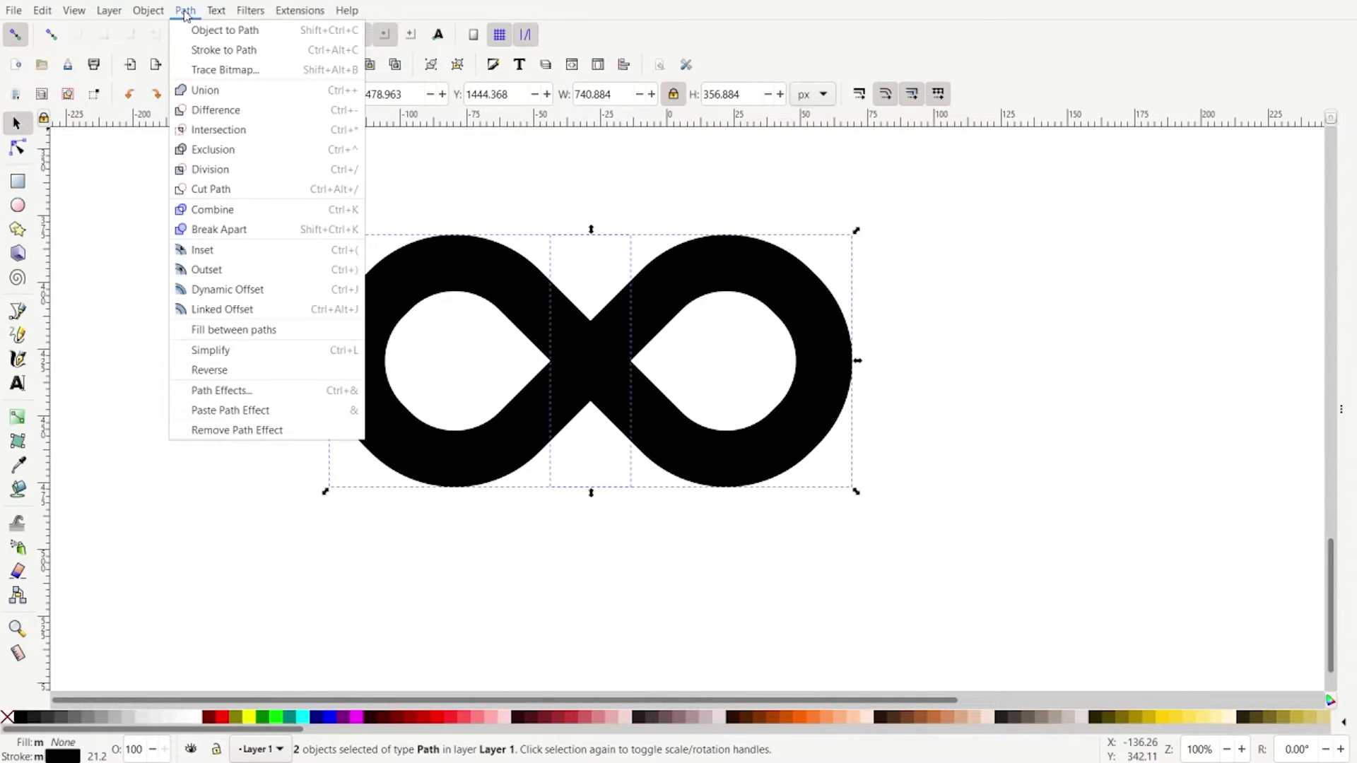
left_click(202, 49)
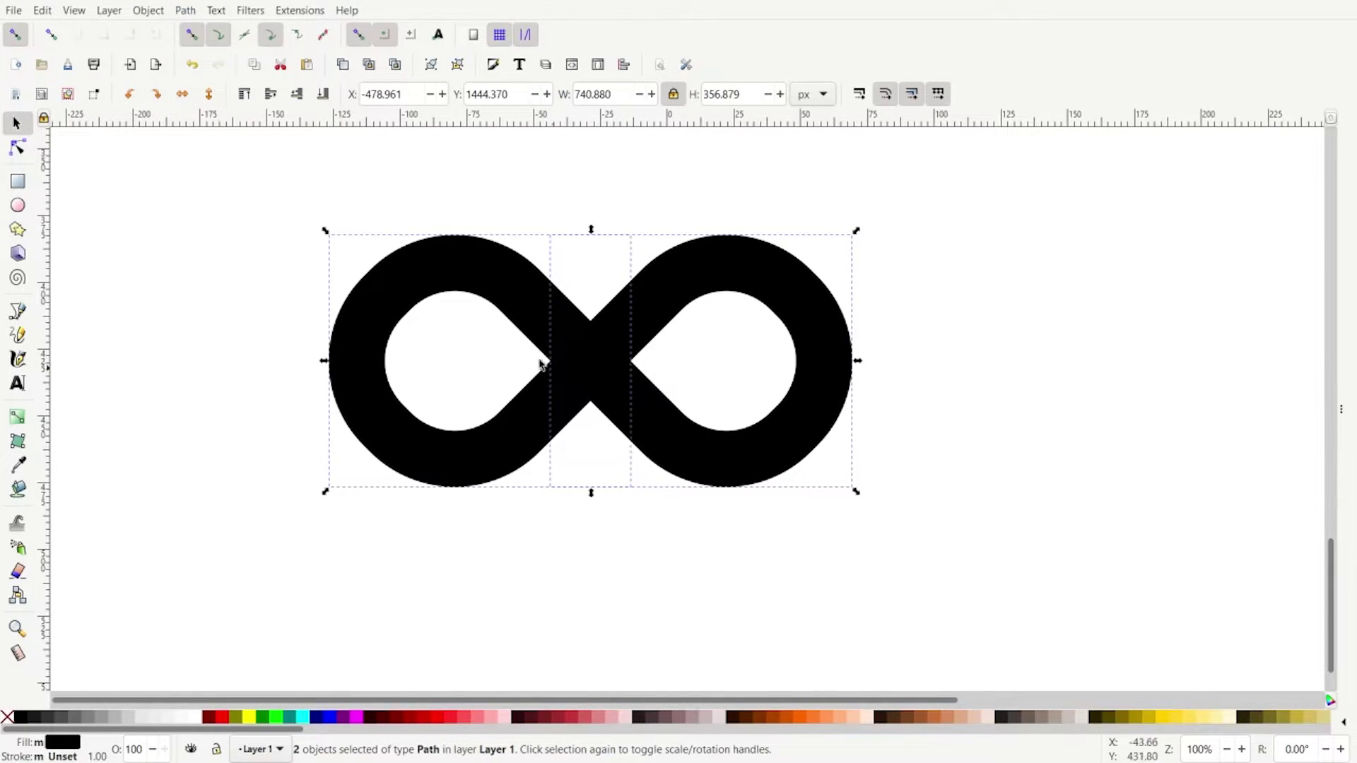
left_click(186, 12)
left_click(202, 92)
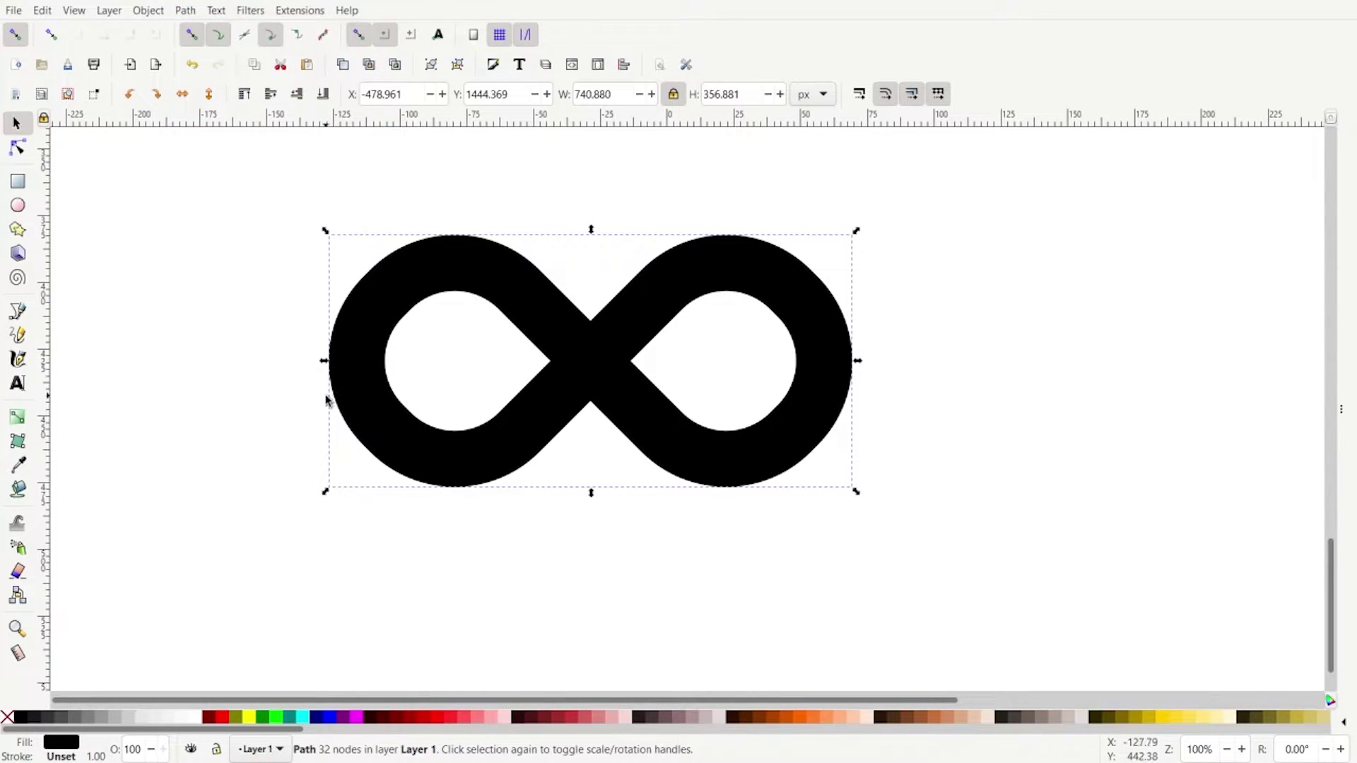
Pen-draw a red diamond through the four central crossing points, then disable node snapping
left_click(18, 312)
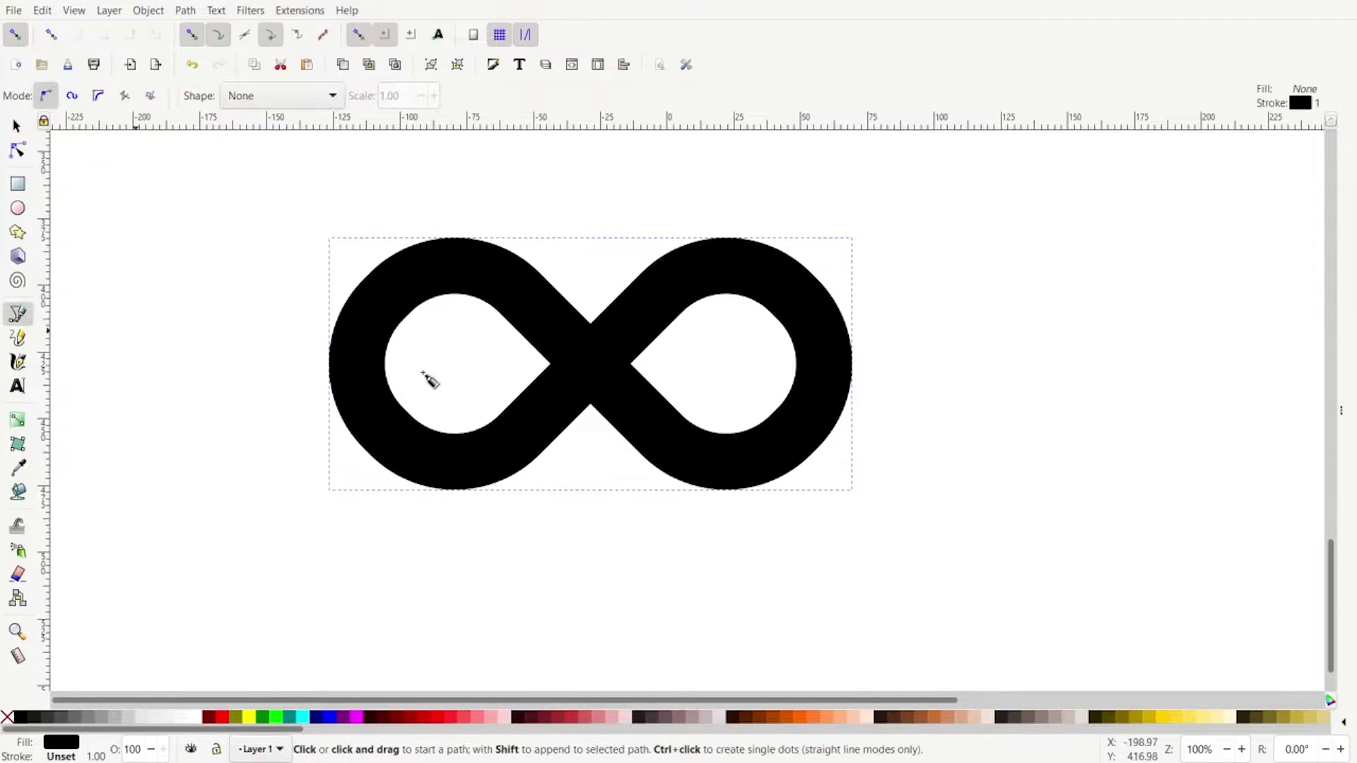
scroll(609, 359, "up", 1, "ctrl")
scroll(612, 425, "up", 1)
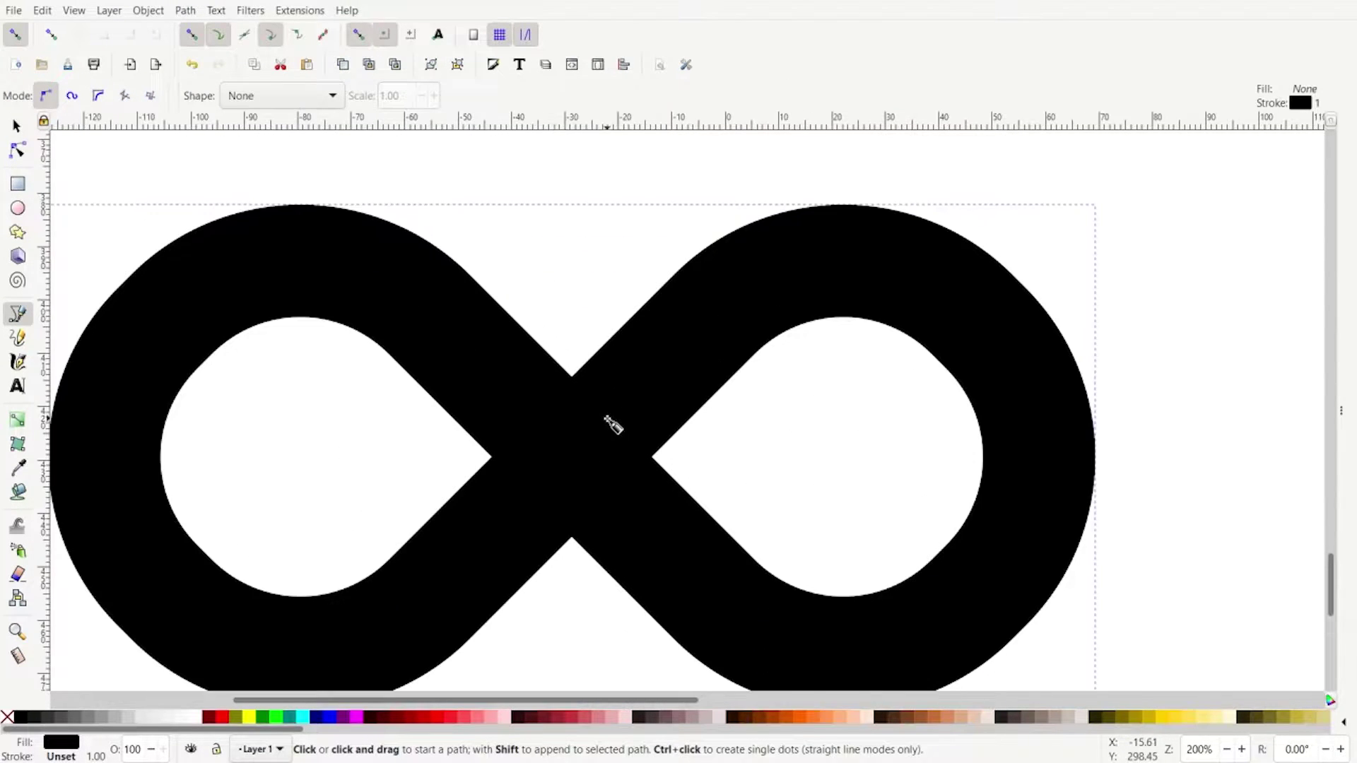
left_click(571, 320)
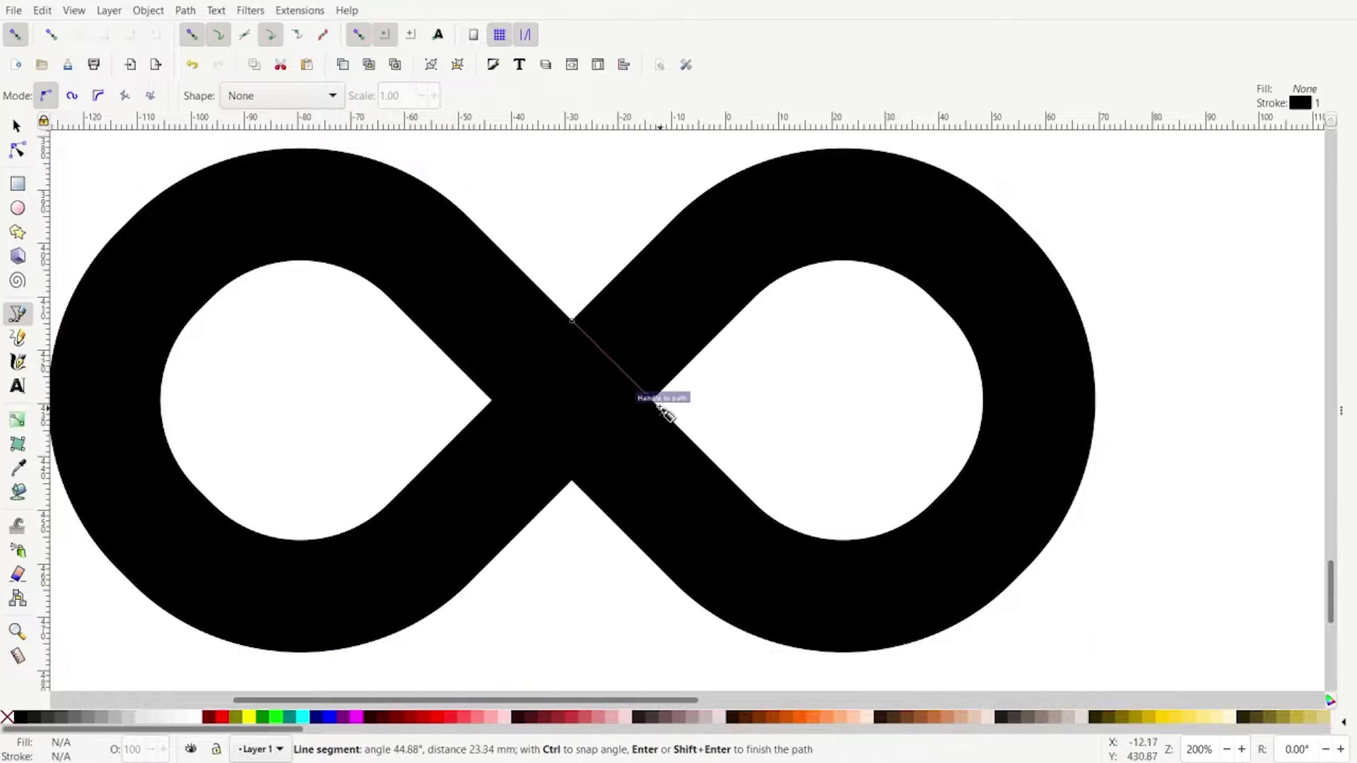
left_click(651, 400)
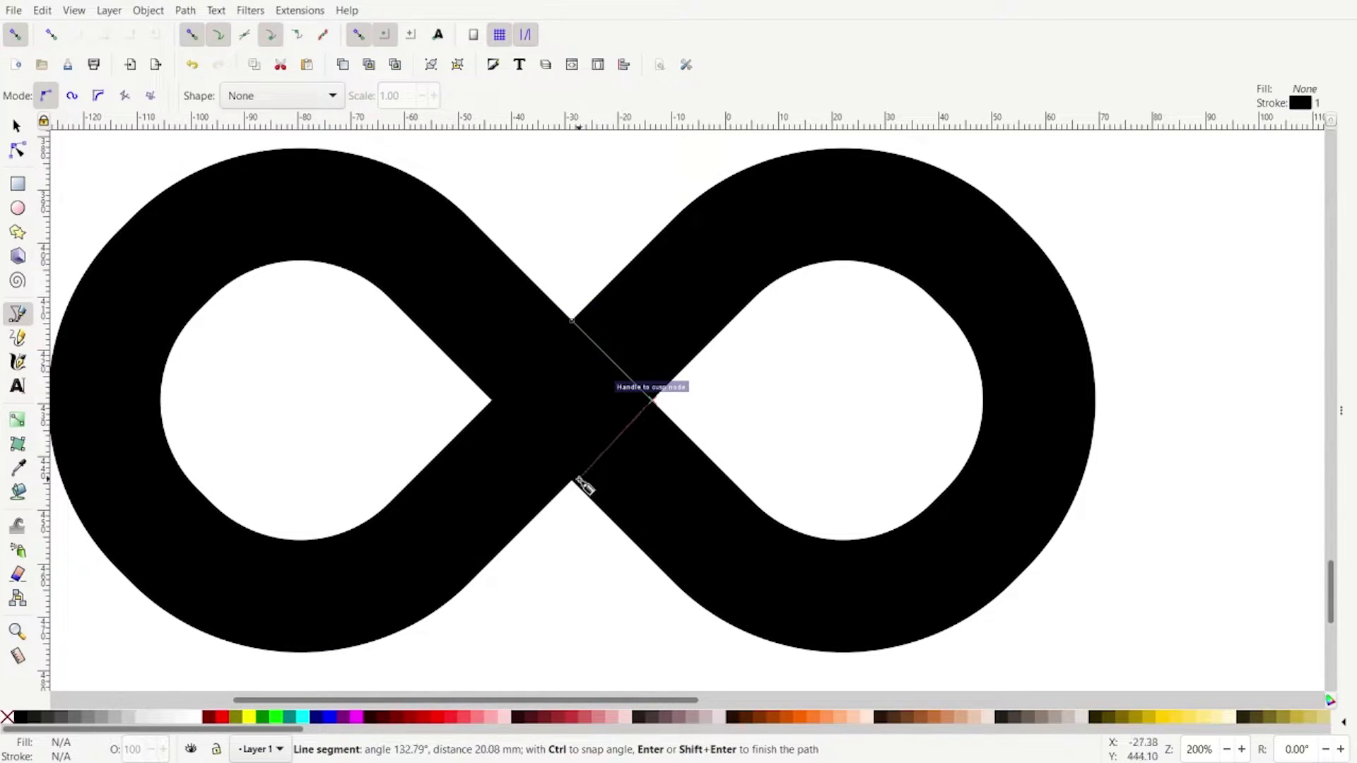
left_click(571, 481)
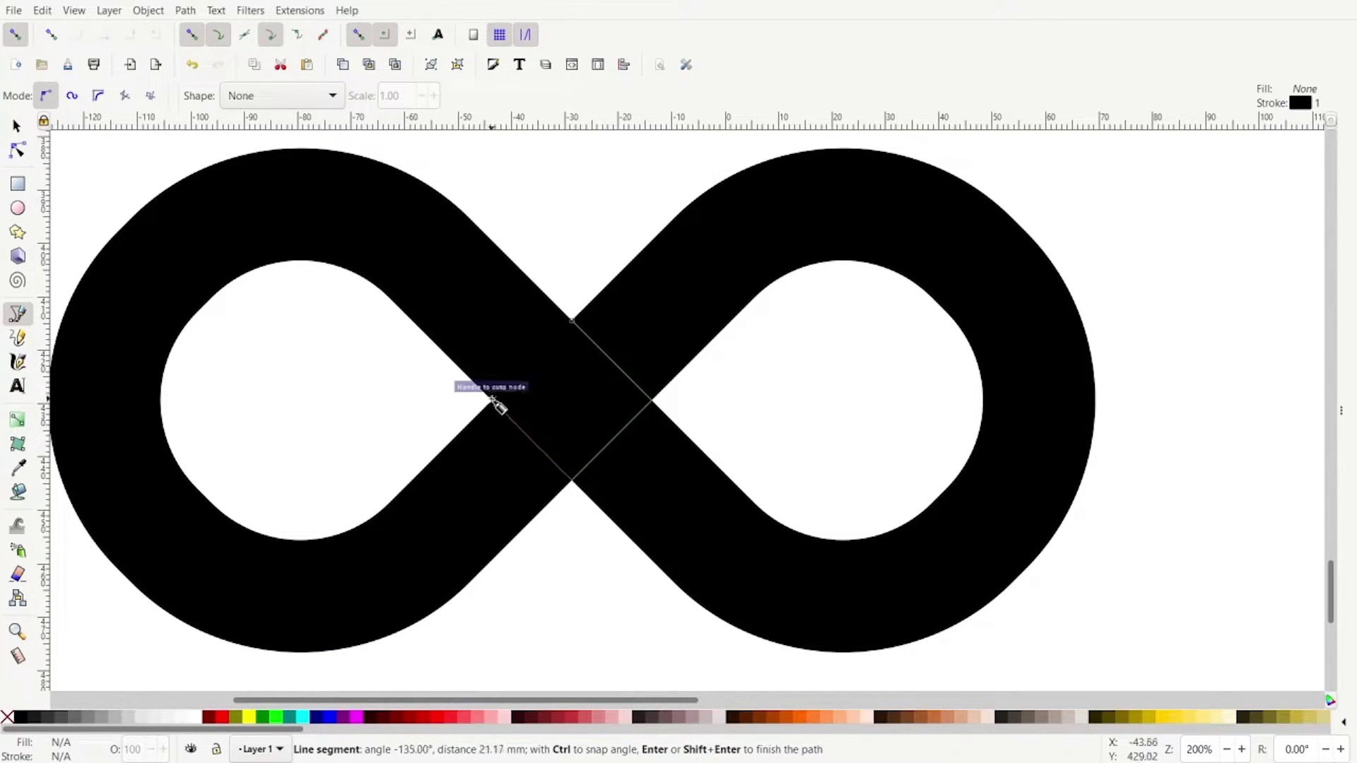
left_click(491, 400)
left_click(572, 320)
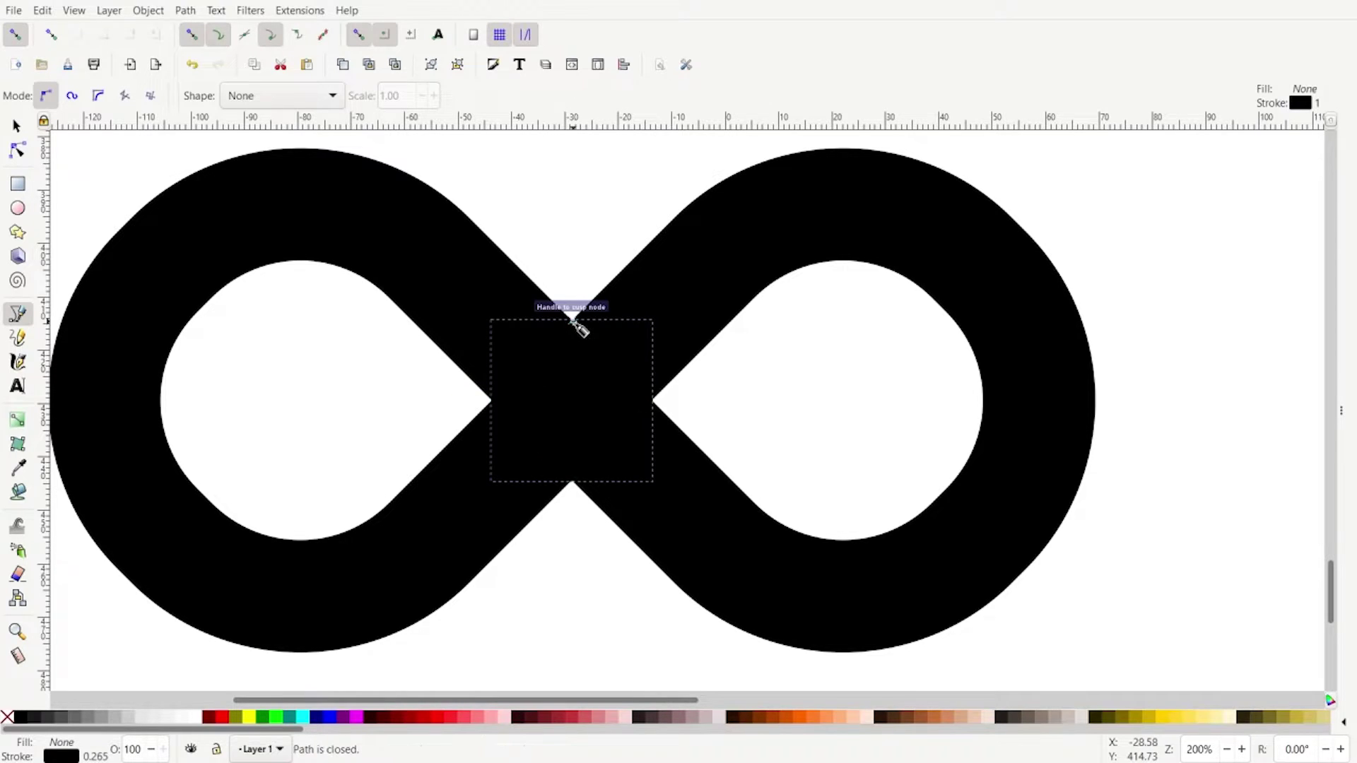
left_click(219, 718)
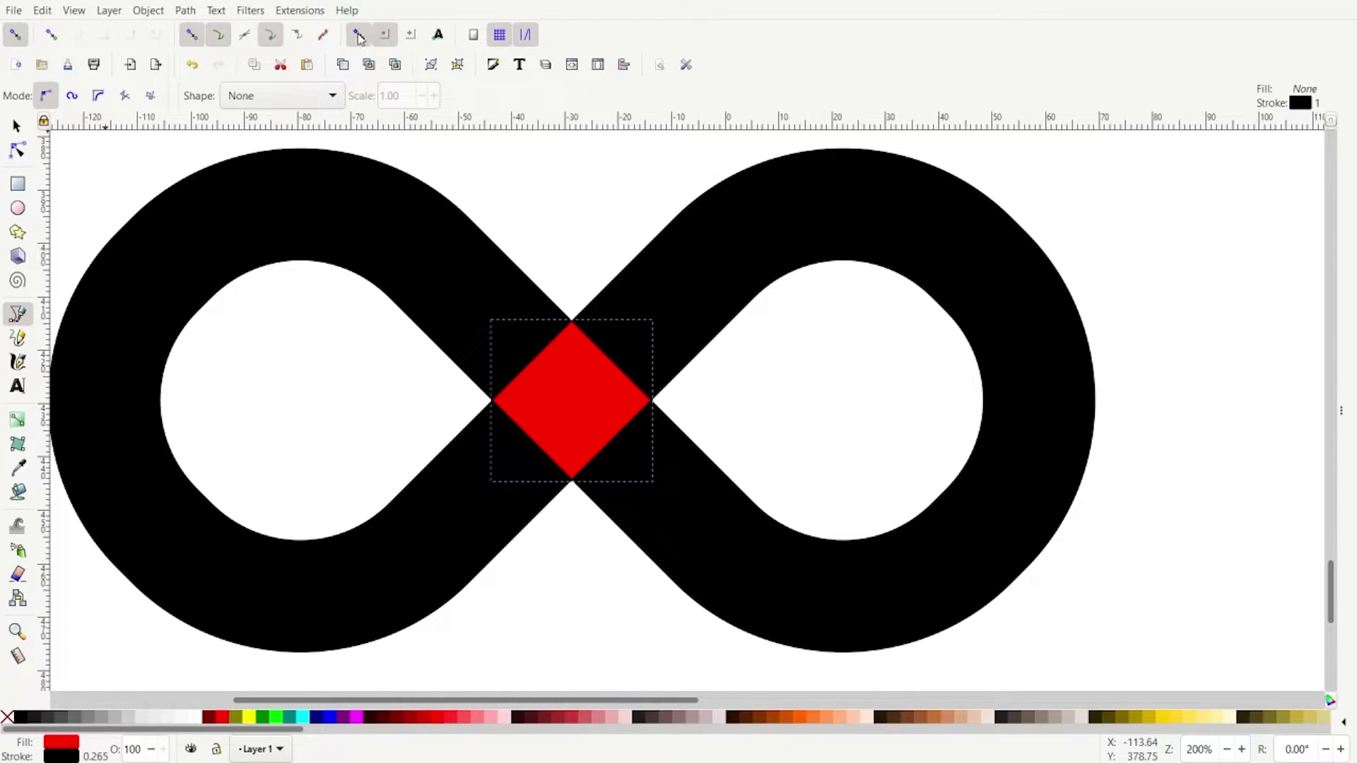
left_click(359, 34)
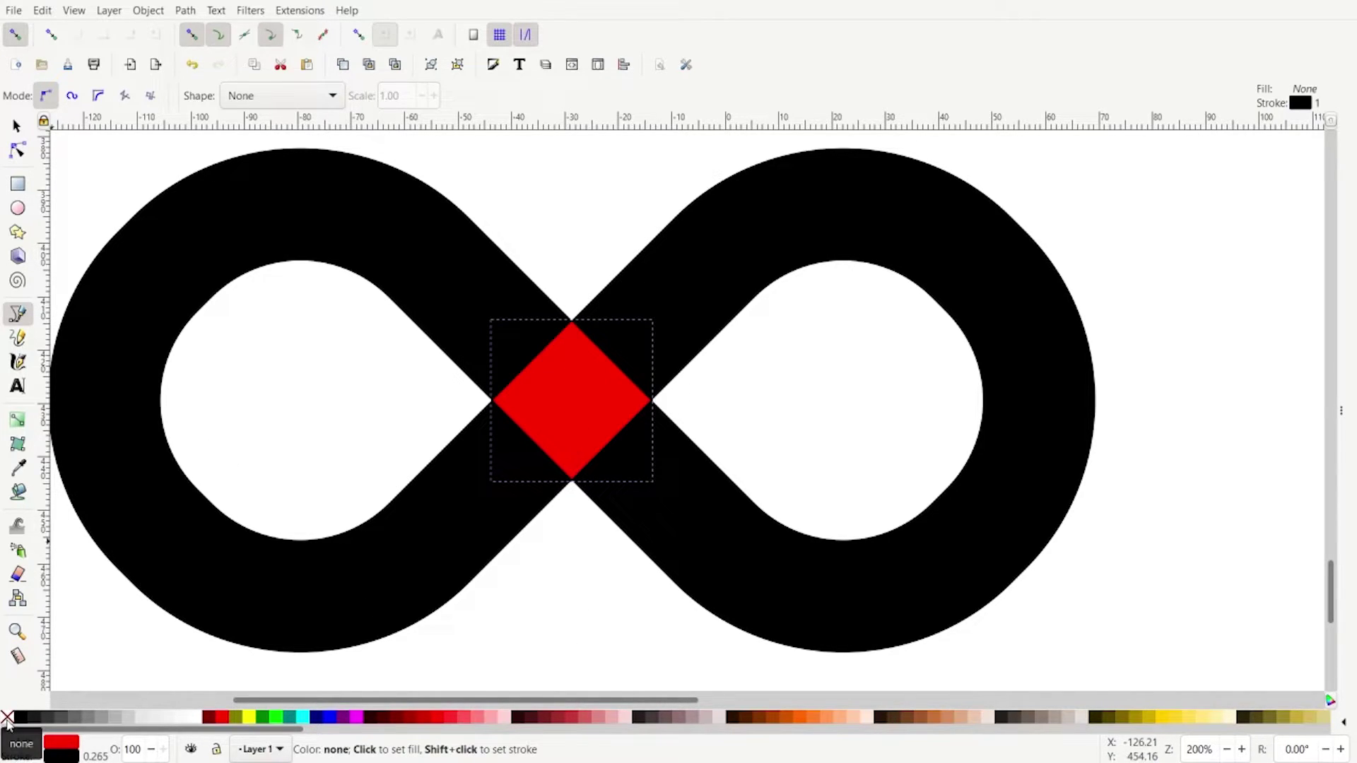
Remove the diamond's outline and Ctrl-drag a copy up-left, colouring it lime green
left_click(7, 718, "shift")
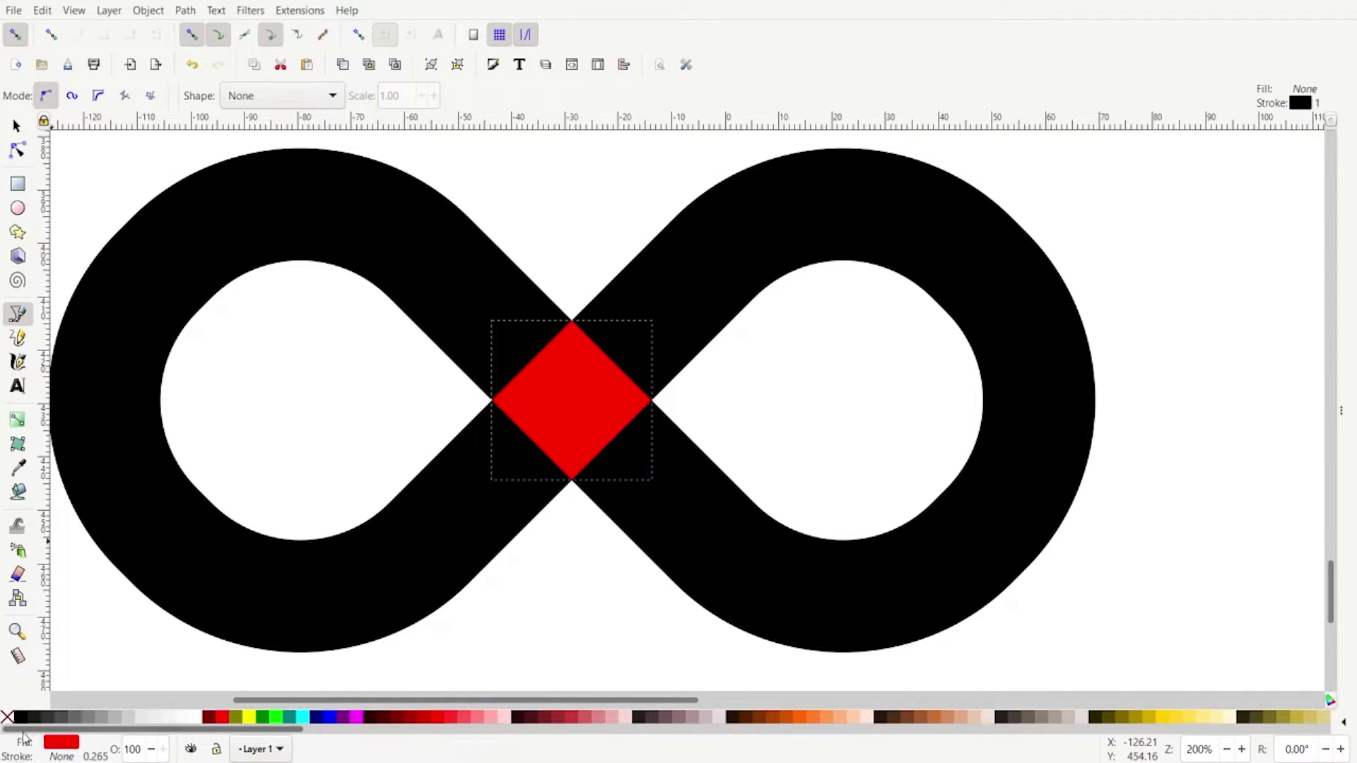
left_click(17, 126)
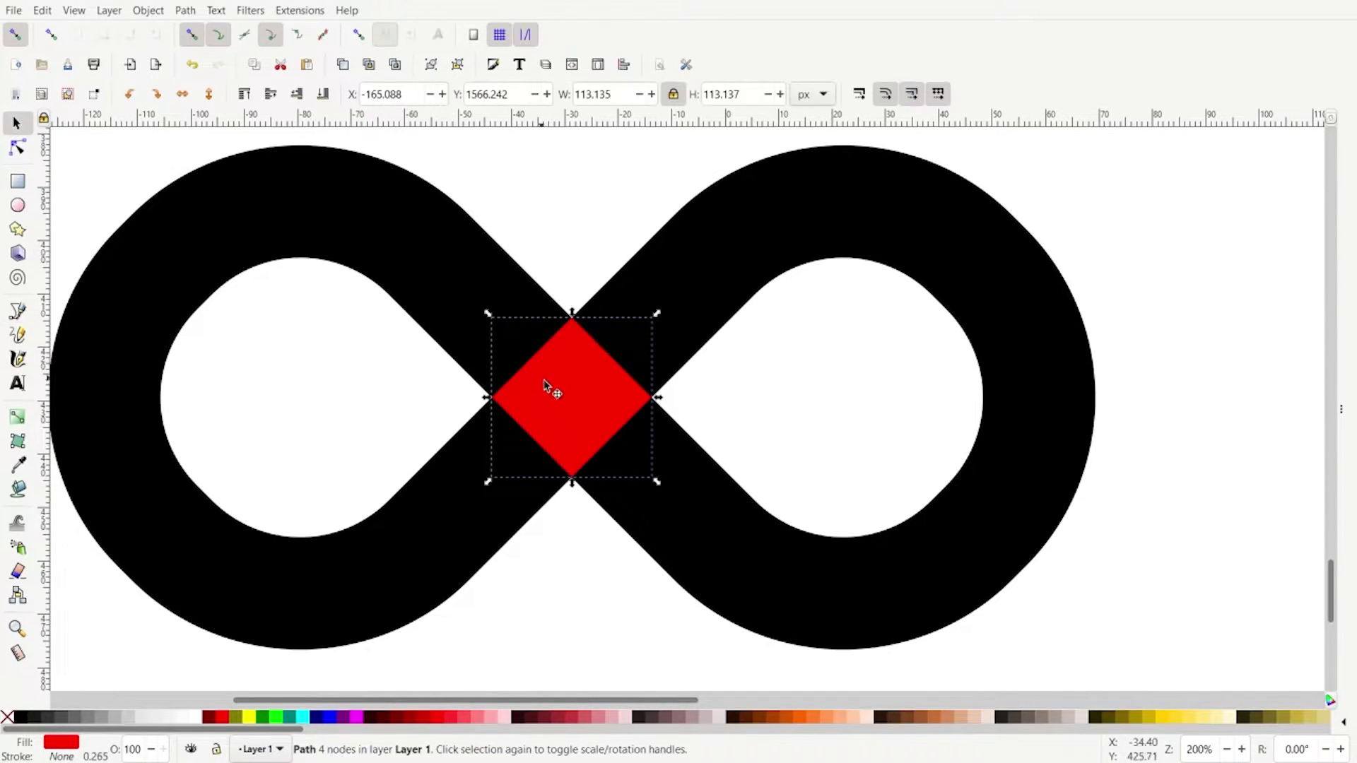
key("ctrl")
left_click_drag(558, 405, 510, 318)
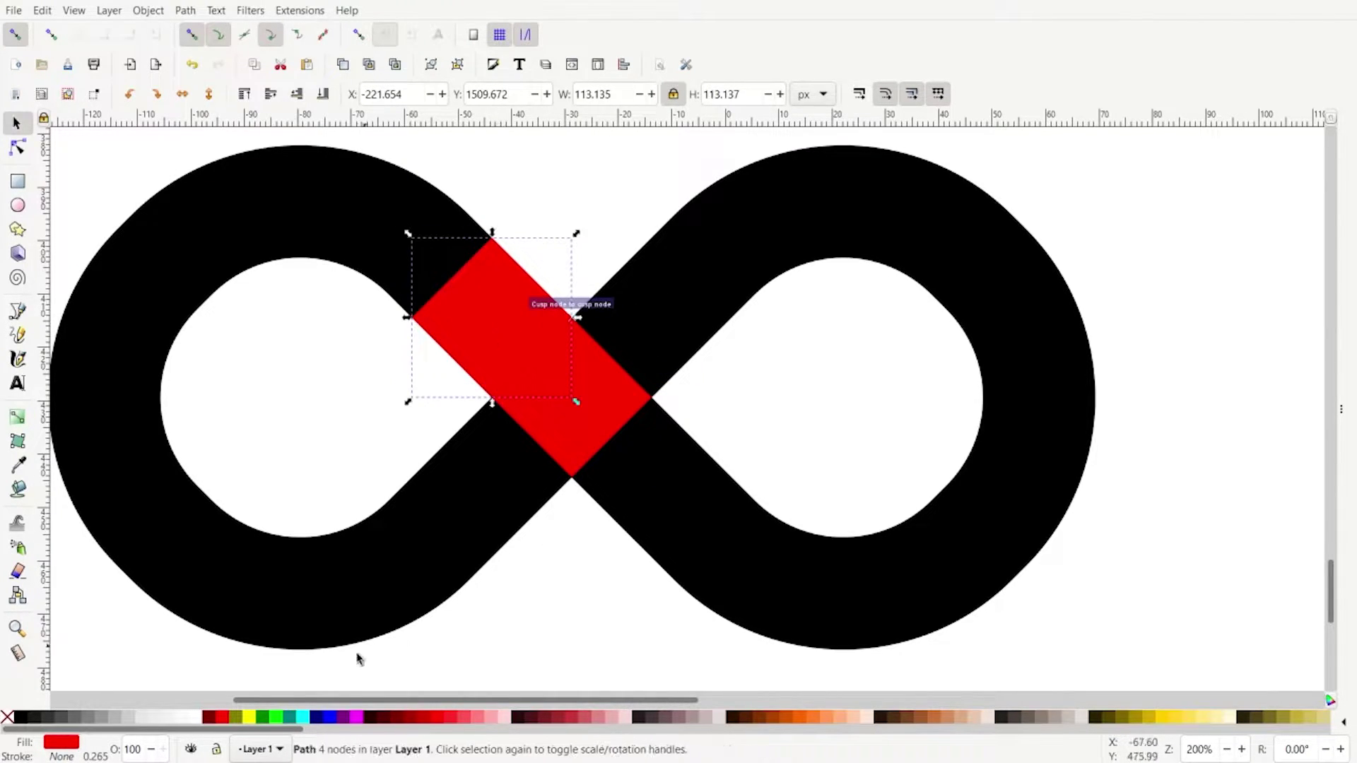
left_click(278, 718)
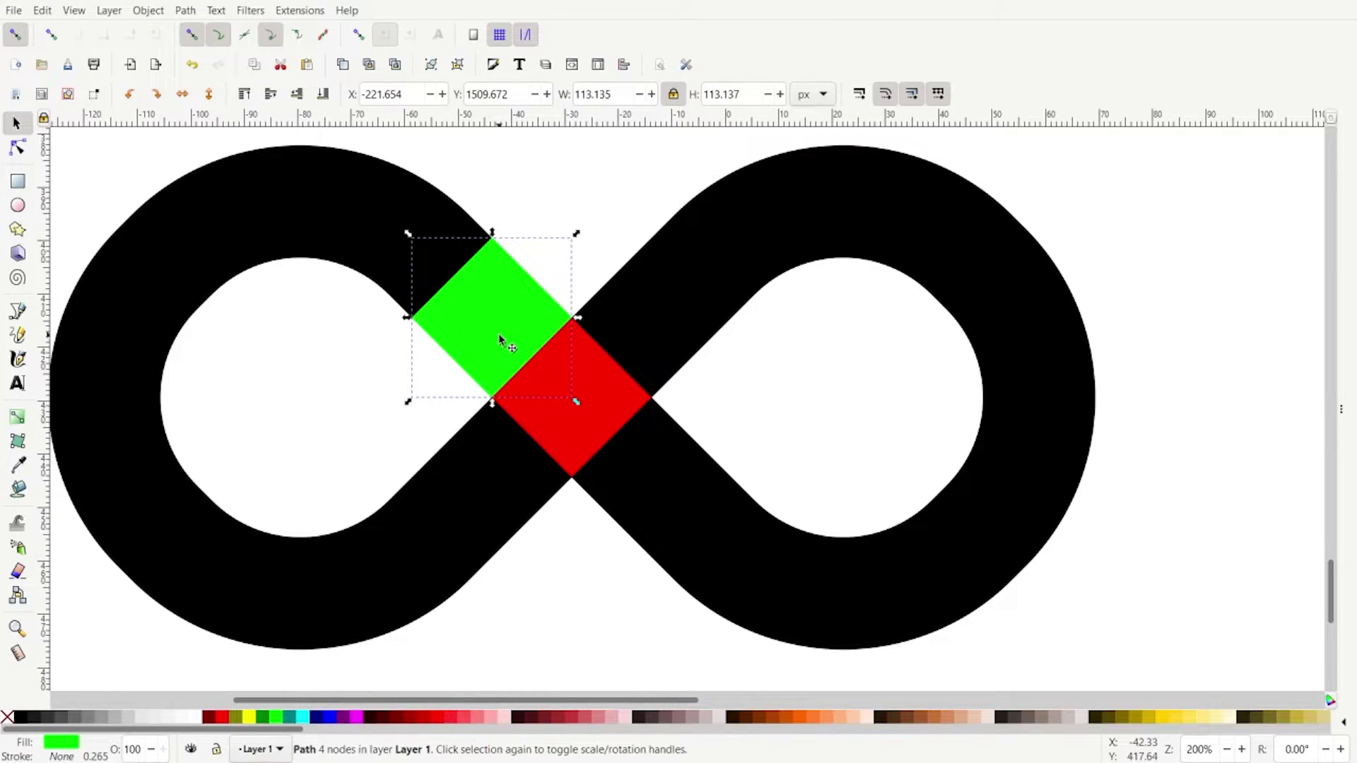
Duplicate the green diamond, move it down-right past the red one, and select both green copies
key("ctrl+d")
left_click_drag(498, 337, 640, 453)
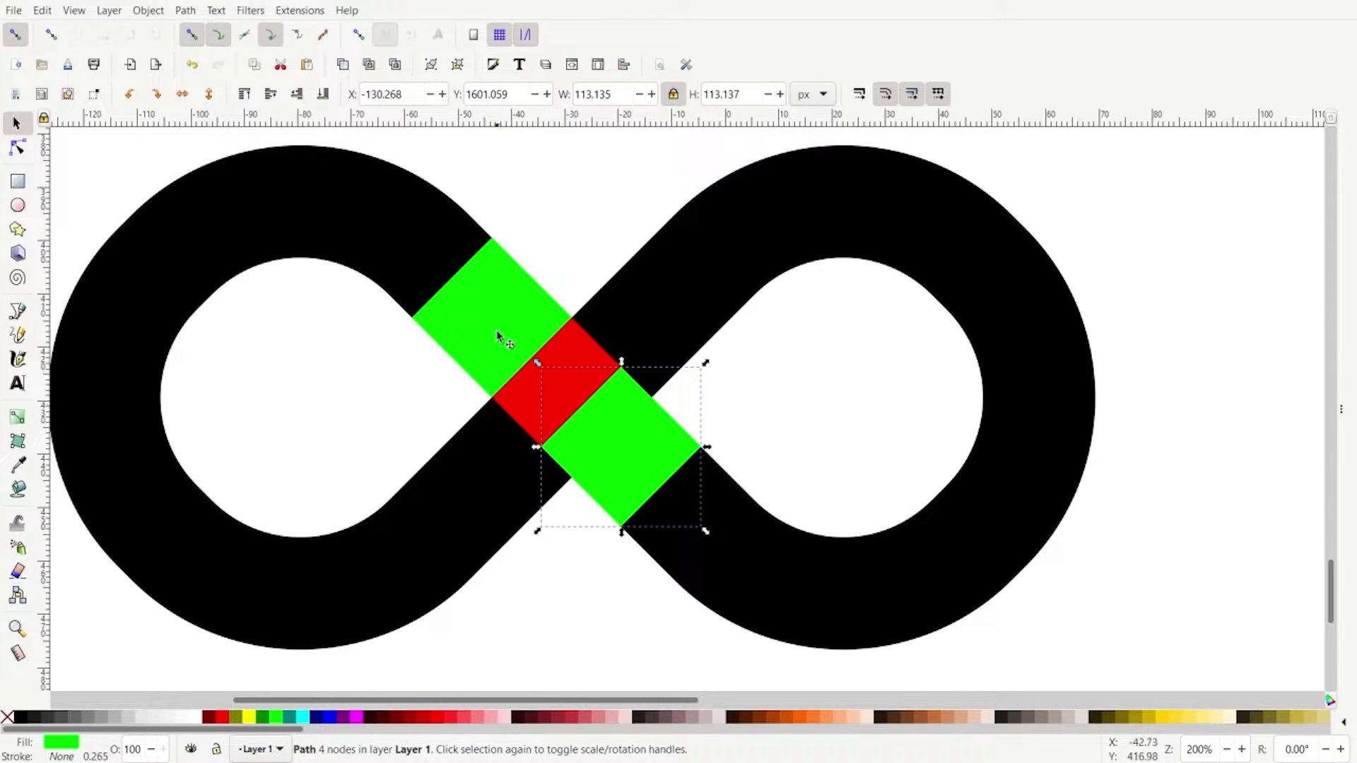
left_click_drag(507, 345, 558, 394)
left_click(618, 456, "shift")
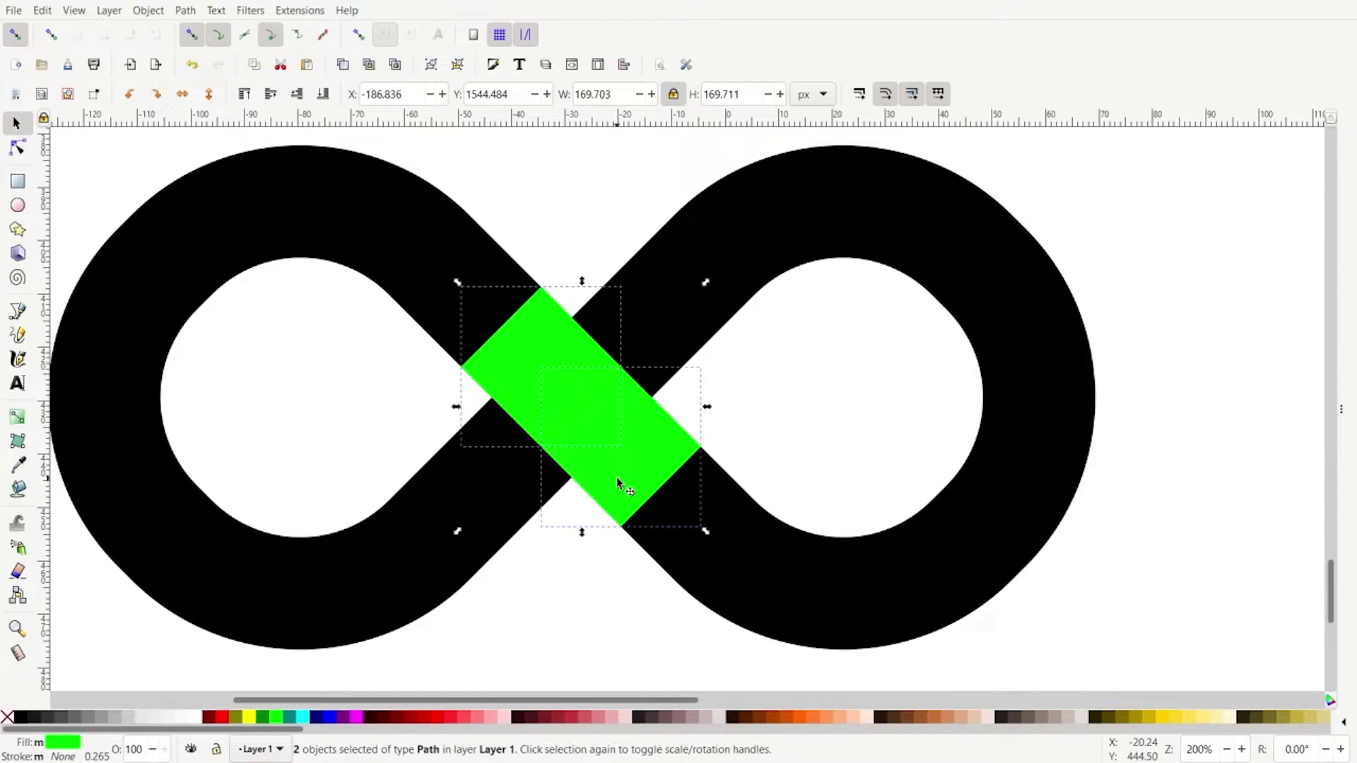
Group the two green diamonds and centre them on the red diamond on both axes
left_click(431, 65)
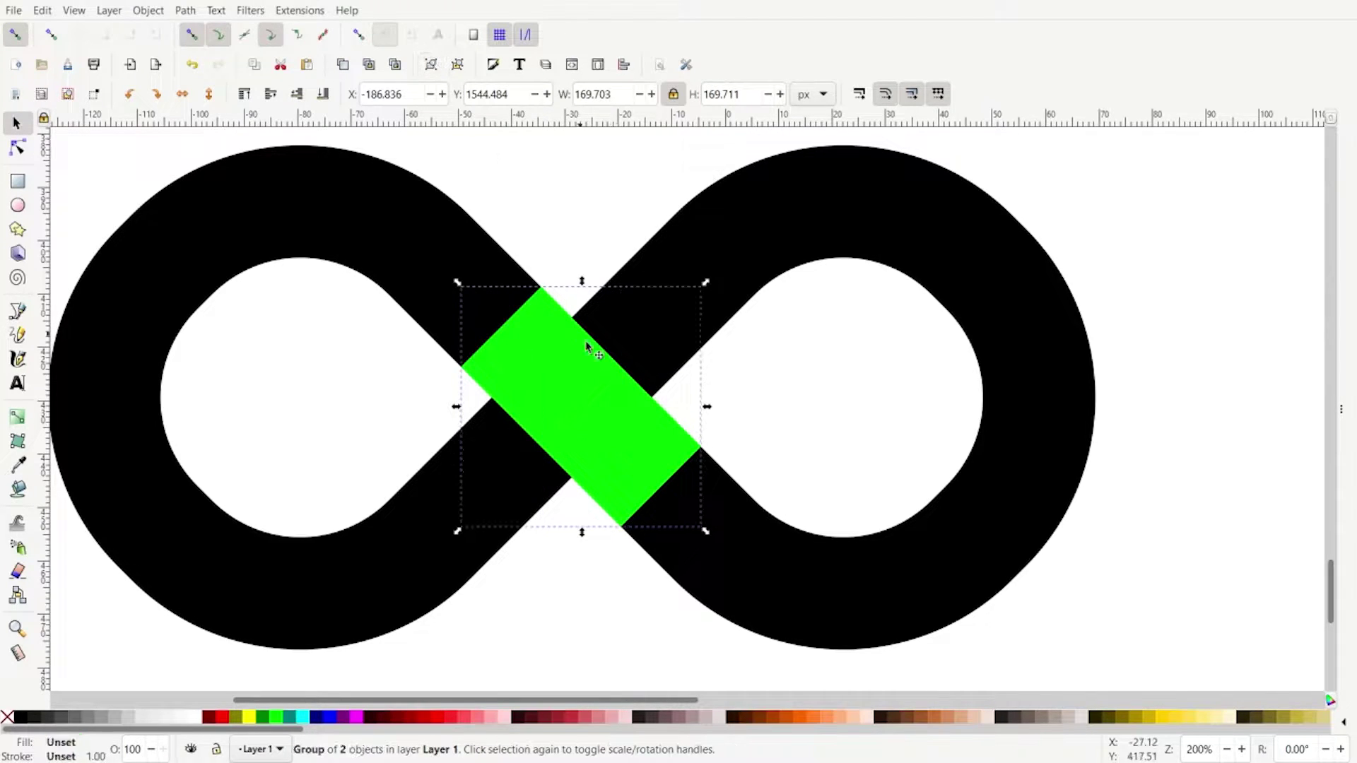
left_click(569, 396, "alt+shift")
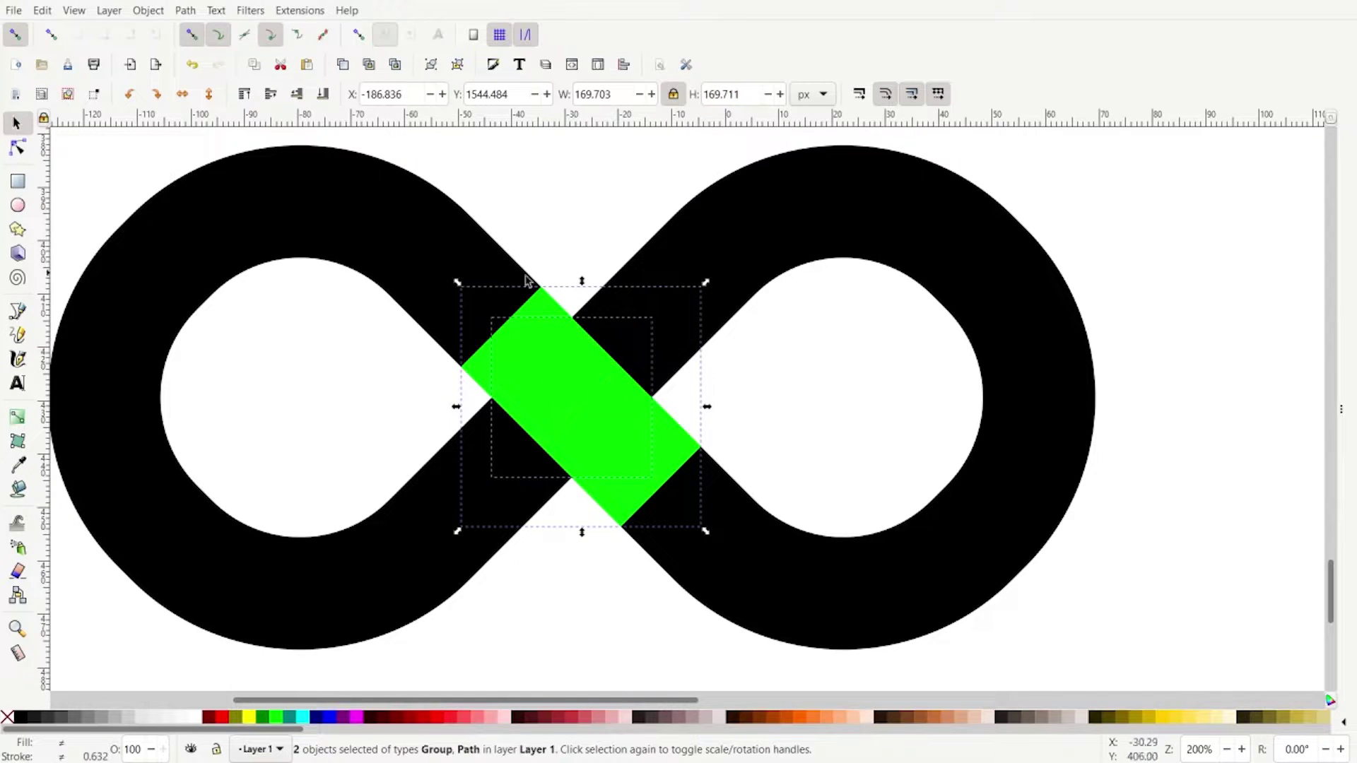
left_click(625, 66)
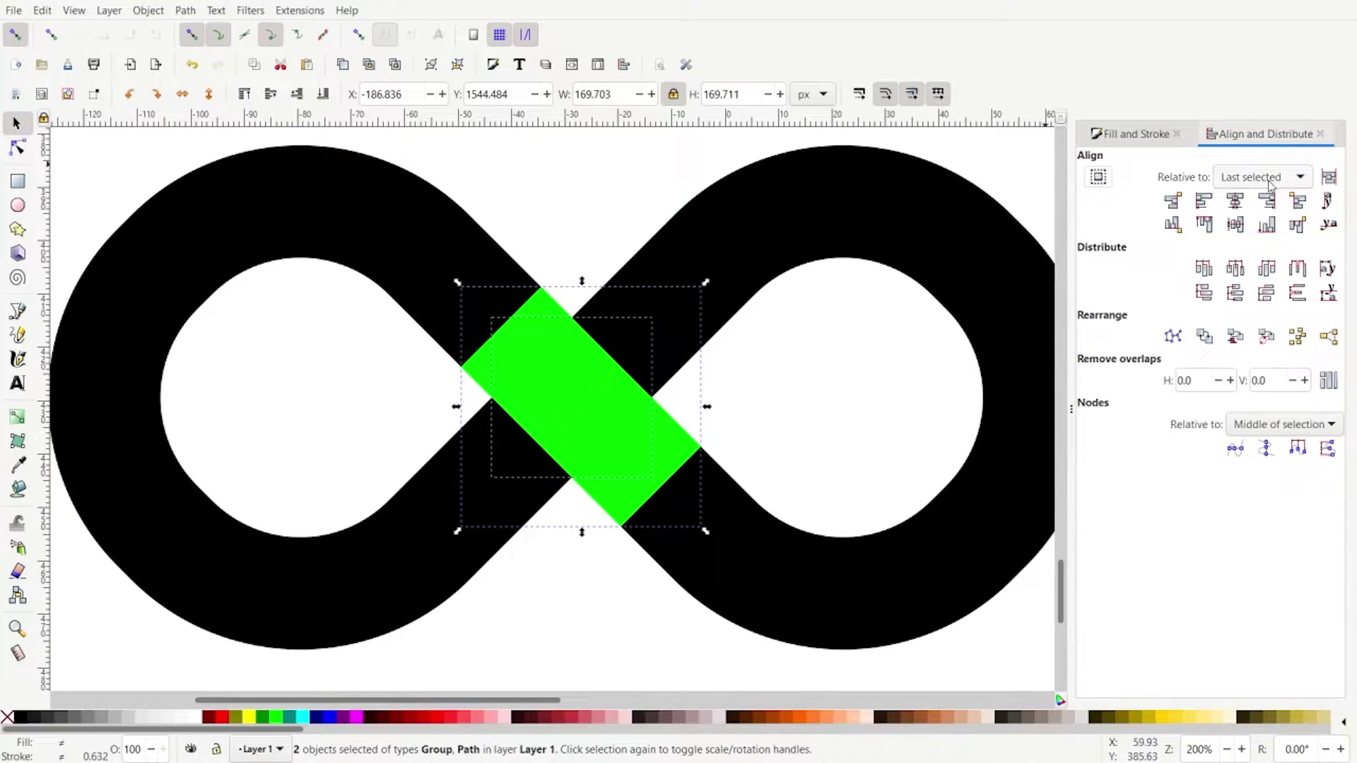
left_click(1233, 204)
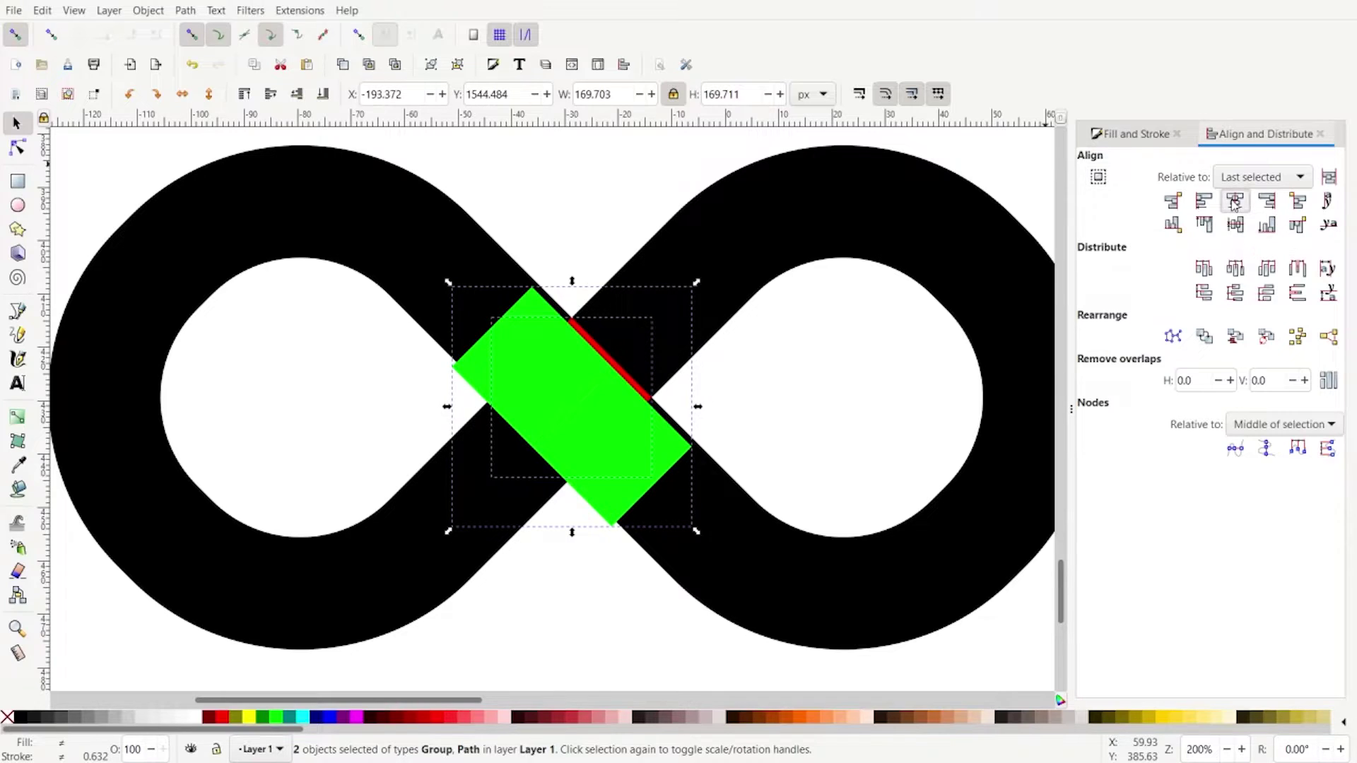
left_click(1235, 224)
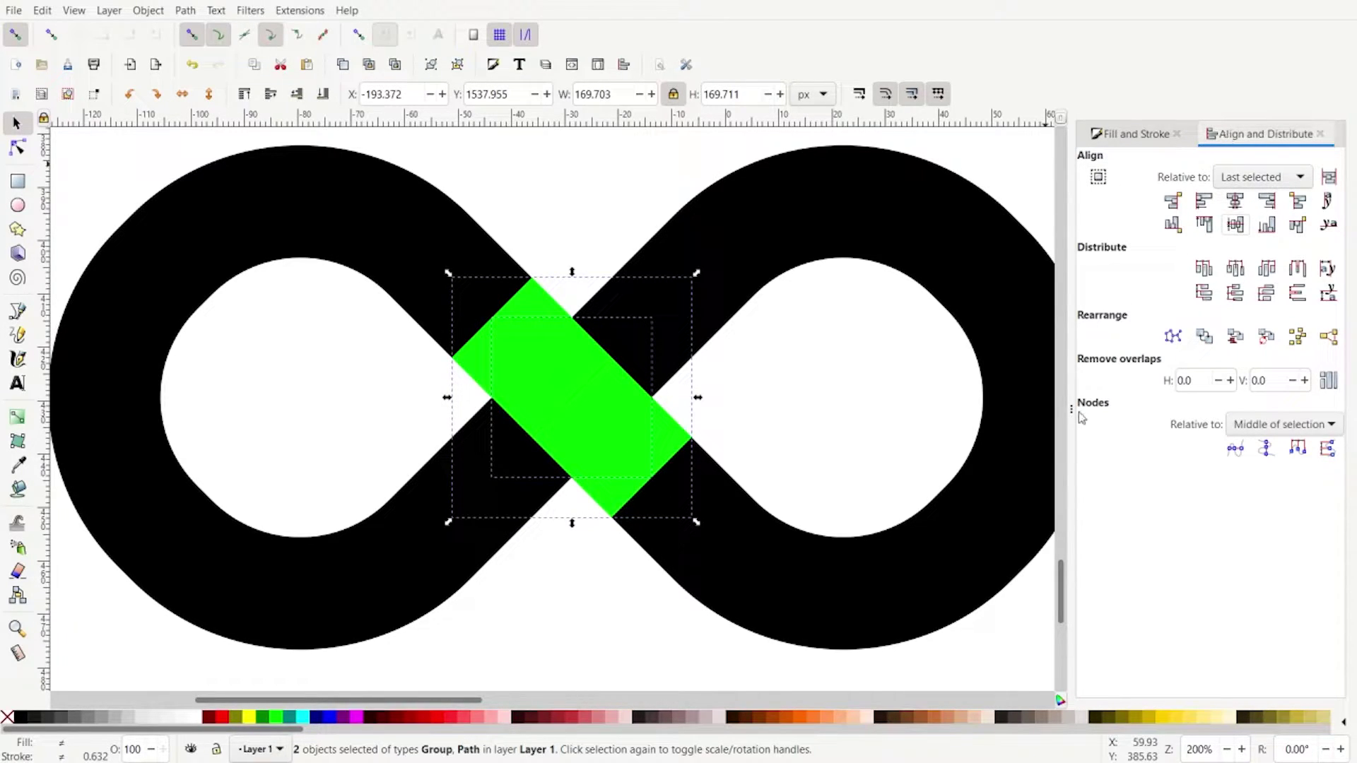
left_click_drag(1073, 415, 1339, 410)
Raise the red diamond to the top, above the green group
key("Escape")
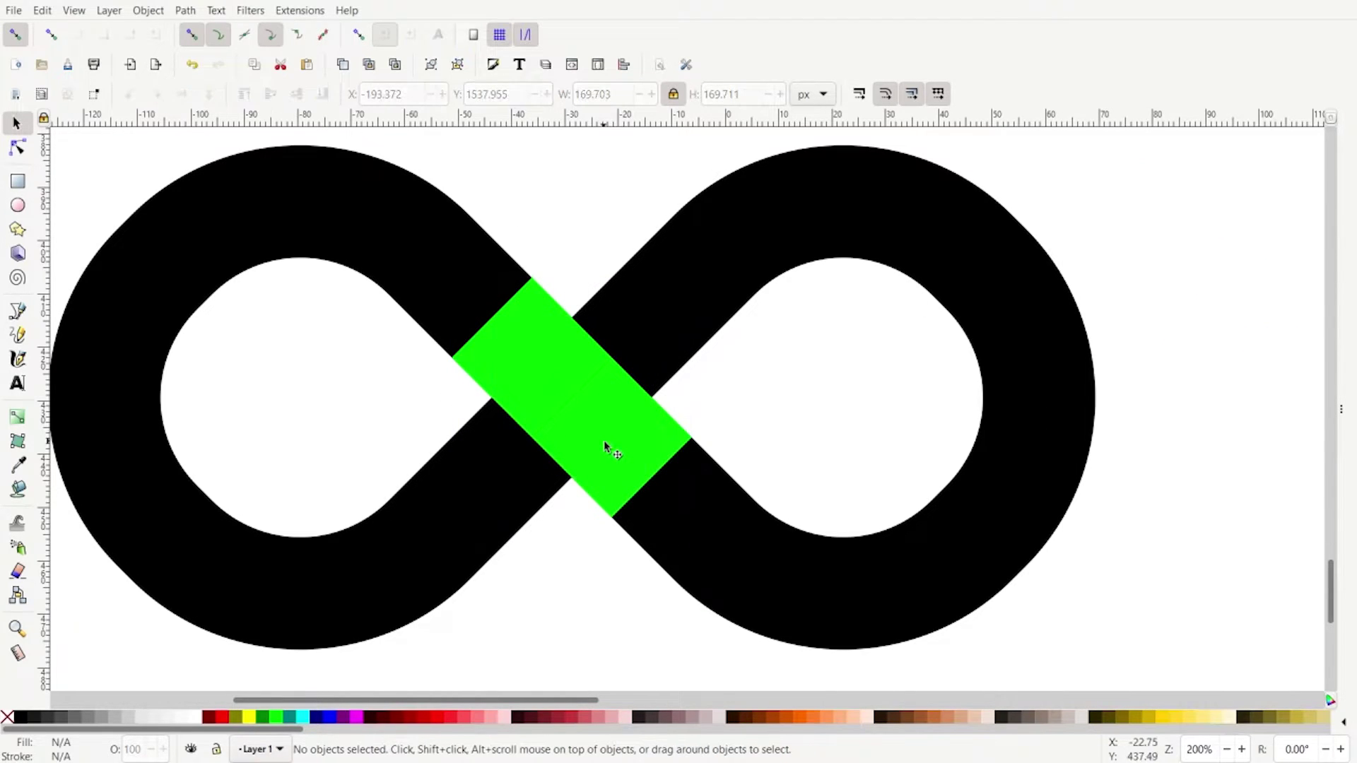
left_click(568, 400)
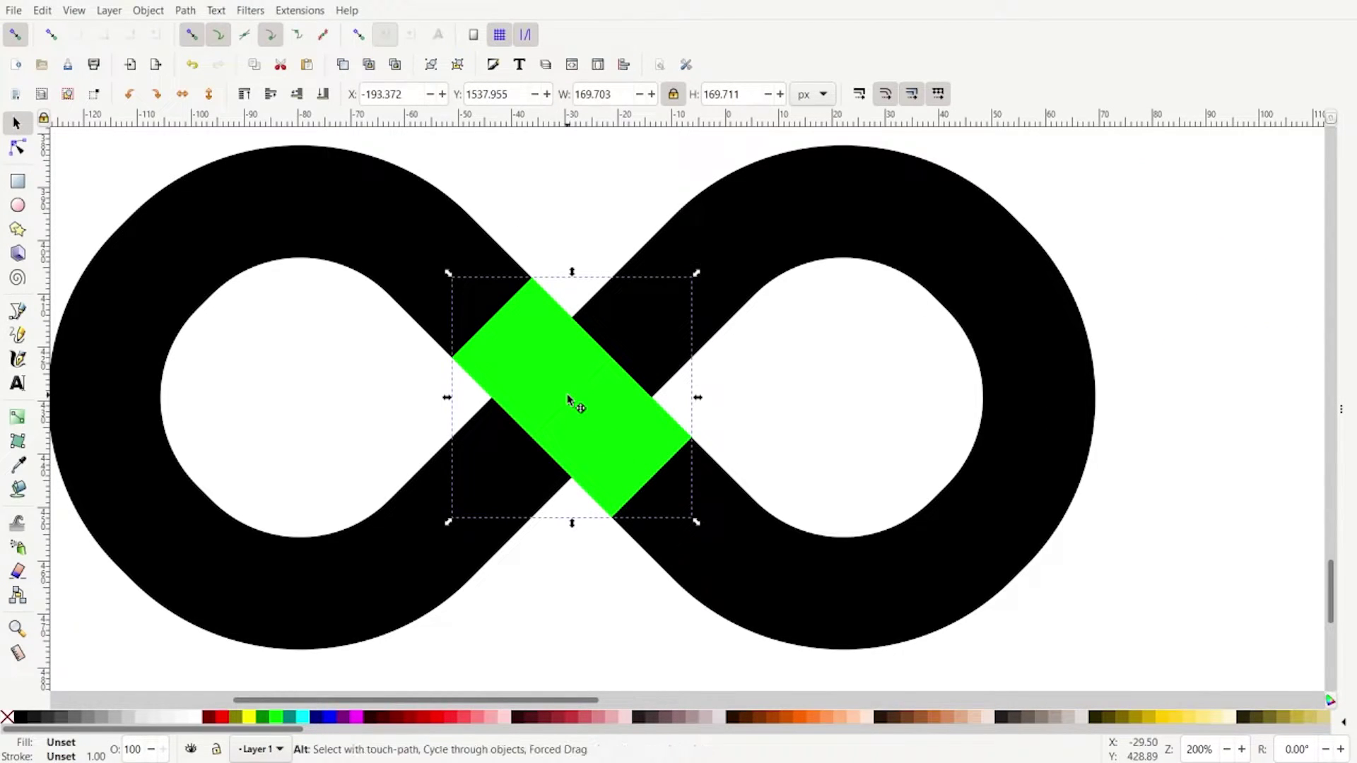
left_click(569, 400, "alt")
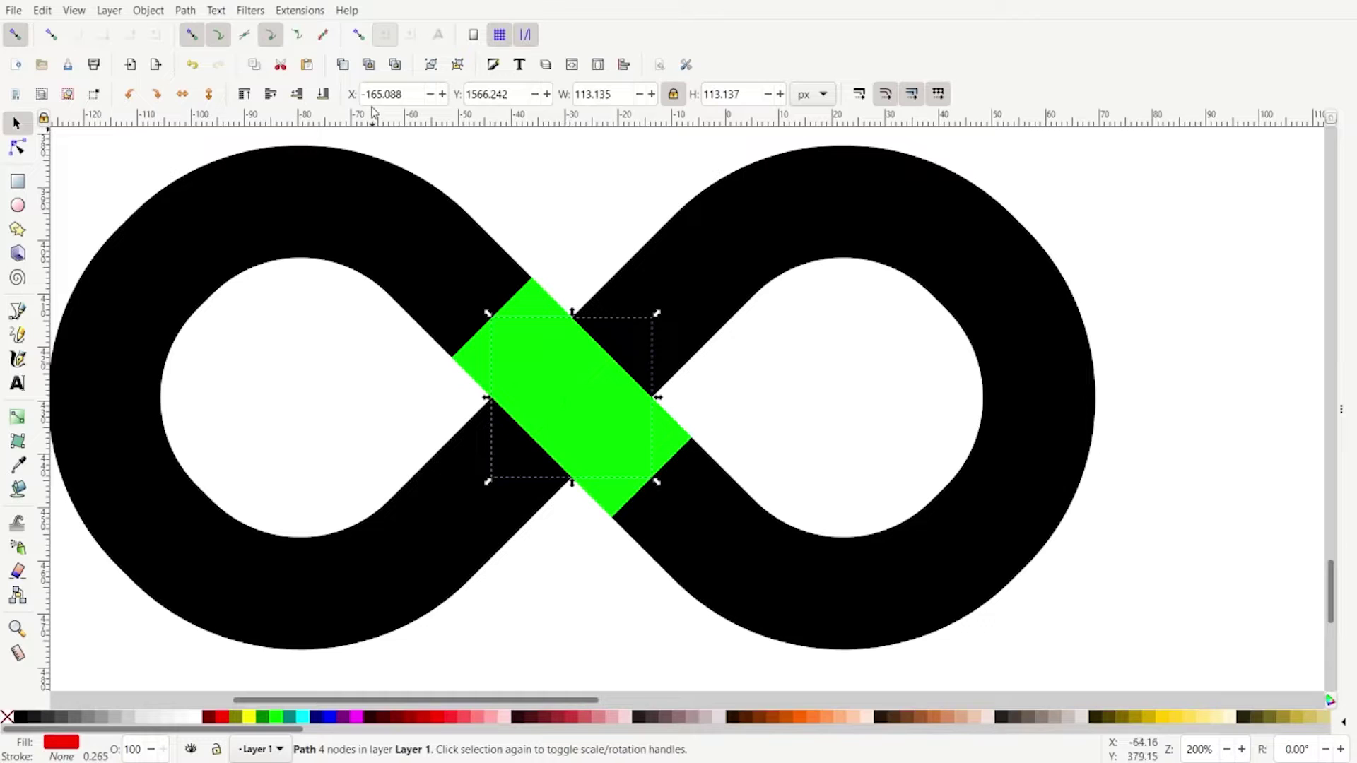
left_click(247, 97)
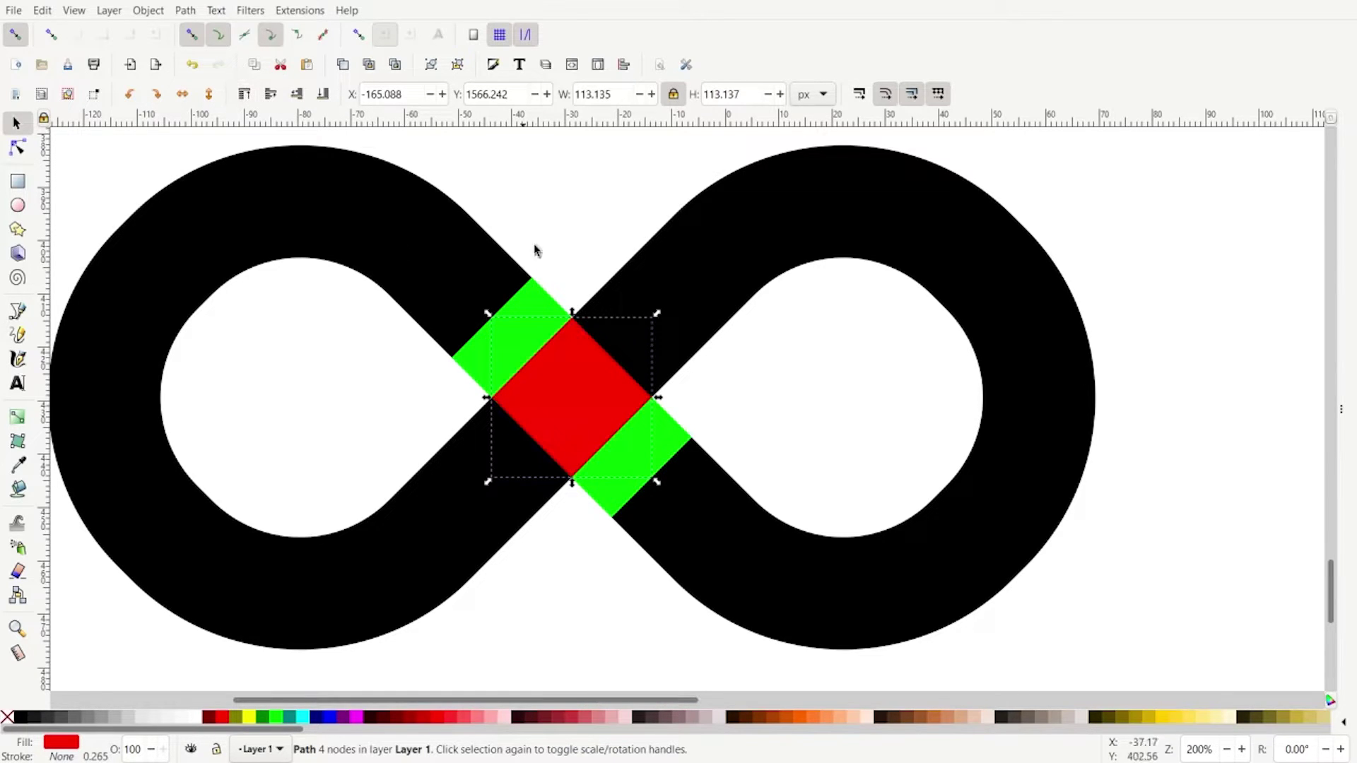
Ungroup the red and green pieces and duplicate the red diamond
left_click(568, 229)
left_click(557, 404)
left_click(547, 244)
left_click(542, 305)
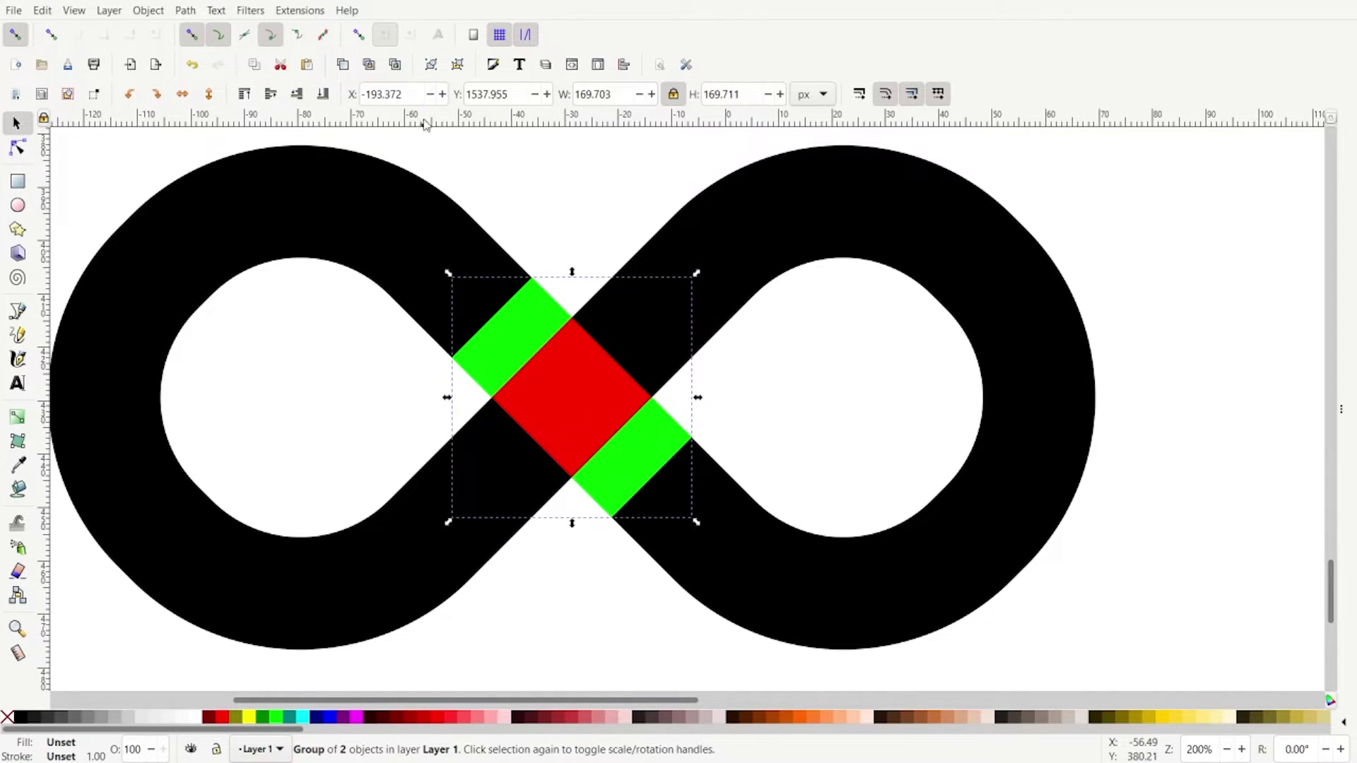
left_click(458, 67)
left_click(543, 201)
left_click(563, 385)
right_click(562, 385)
left_click(597, 413)
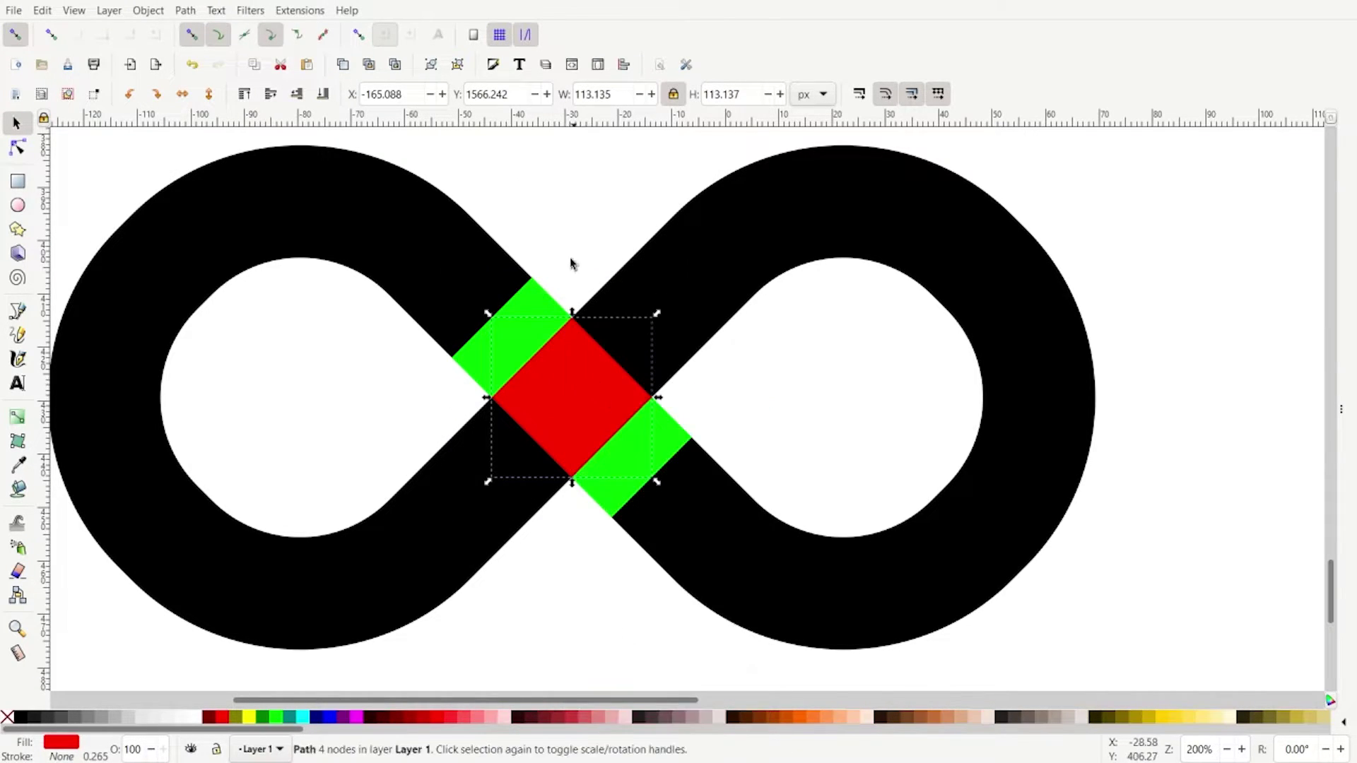
Subtract the red diamond from the upper-left green piece with Path > Difference
left_click(572, 244)
left_click(569, 429)
left_click(469, 352, "shift")
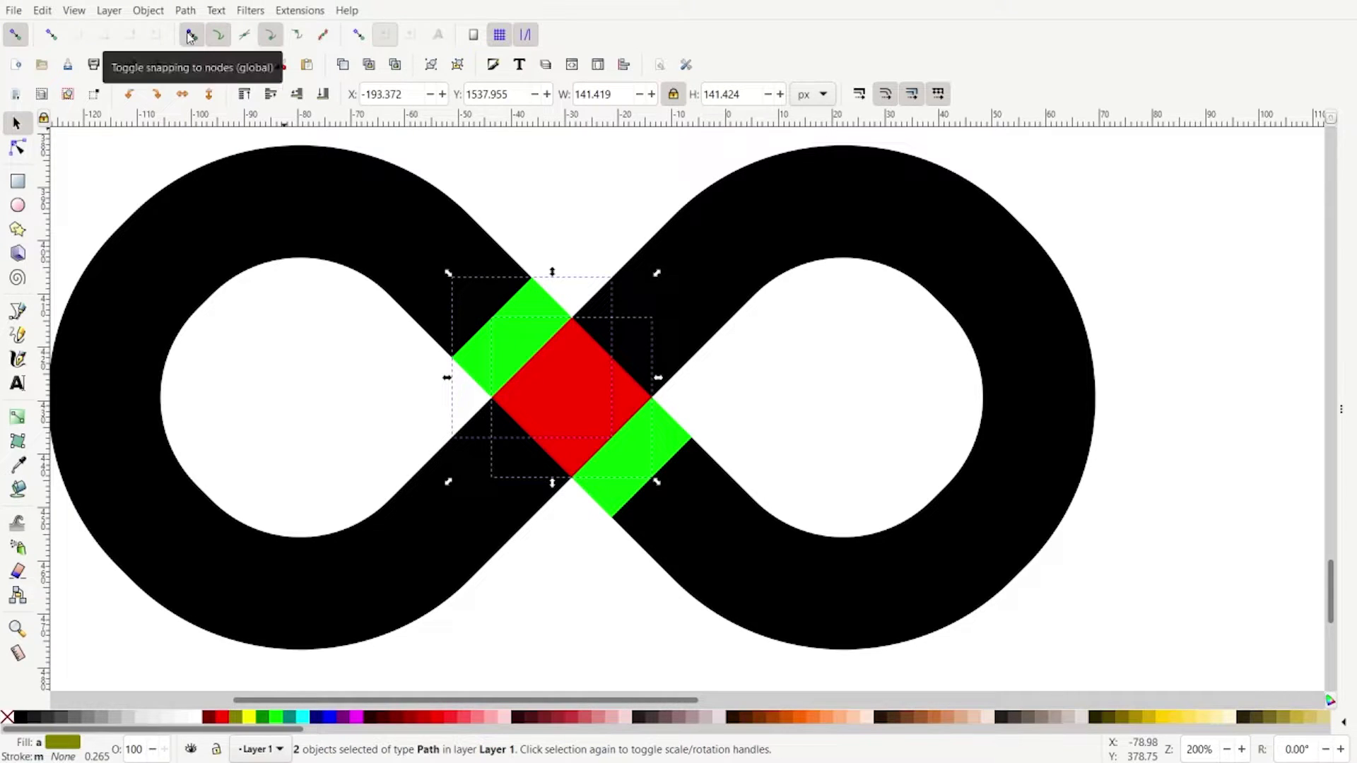
left_click(185, 10)
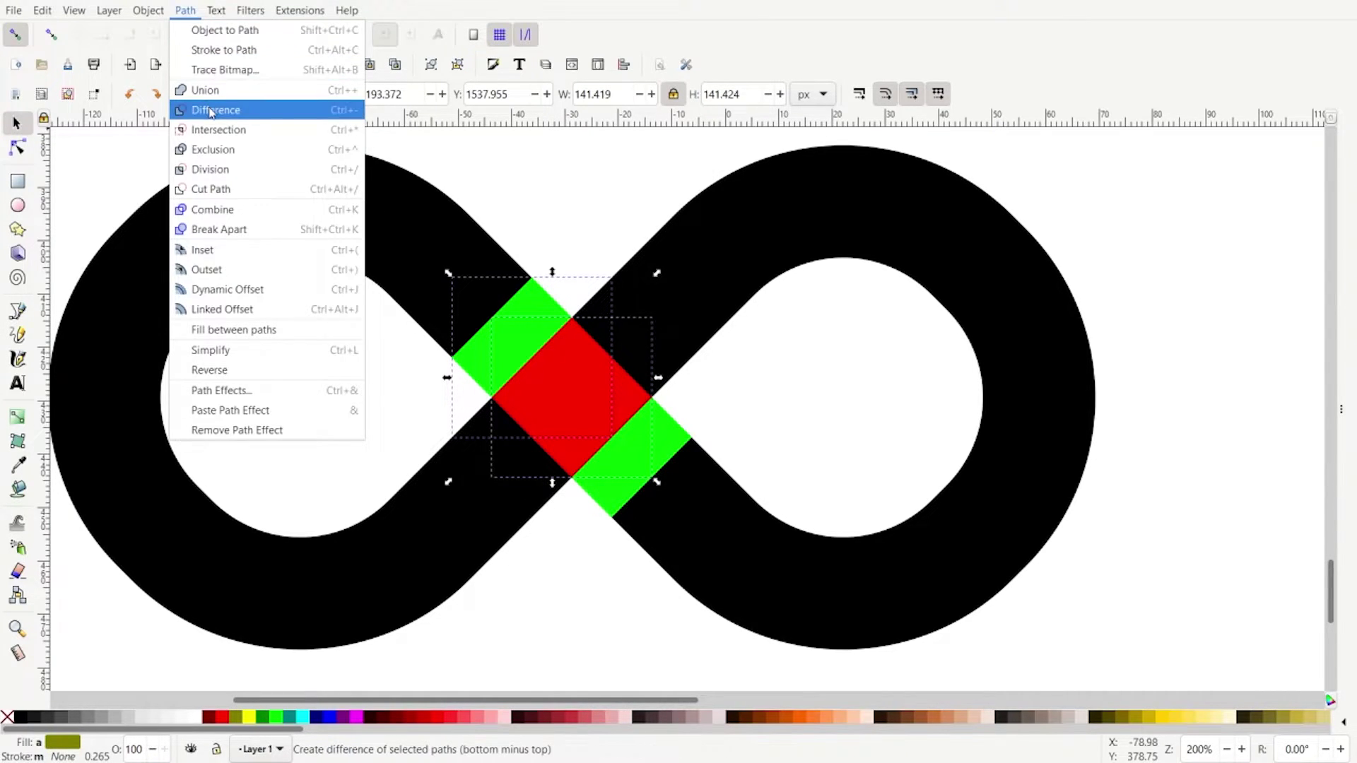
left_click(212, 109)
Subtract the red diamond copy from the lower-right green piece with Path > Difference
left_click(560, 447)
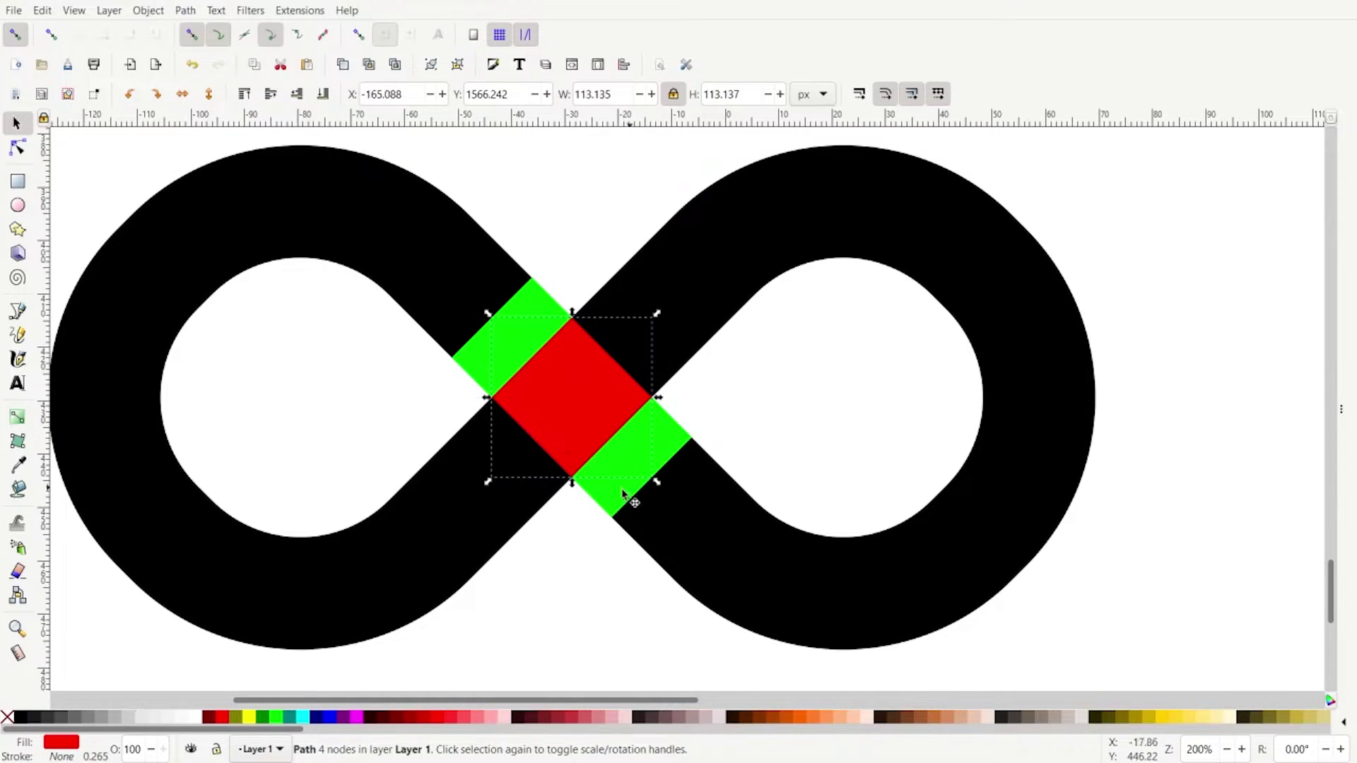
left_click(619, 494, "shift")
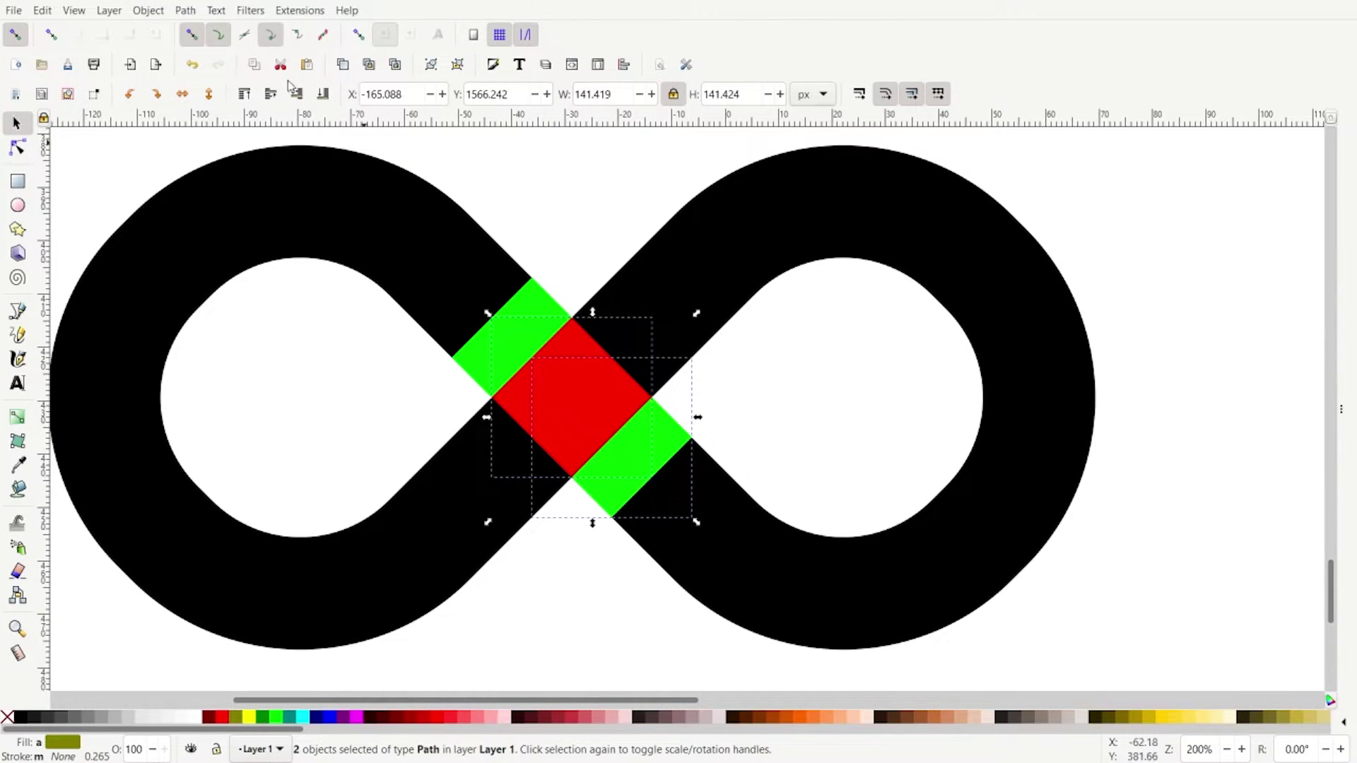
left_click(185, 10)
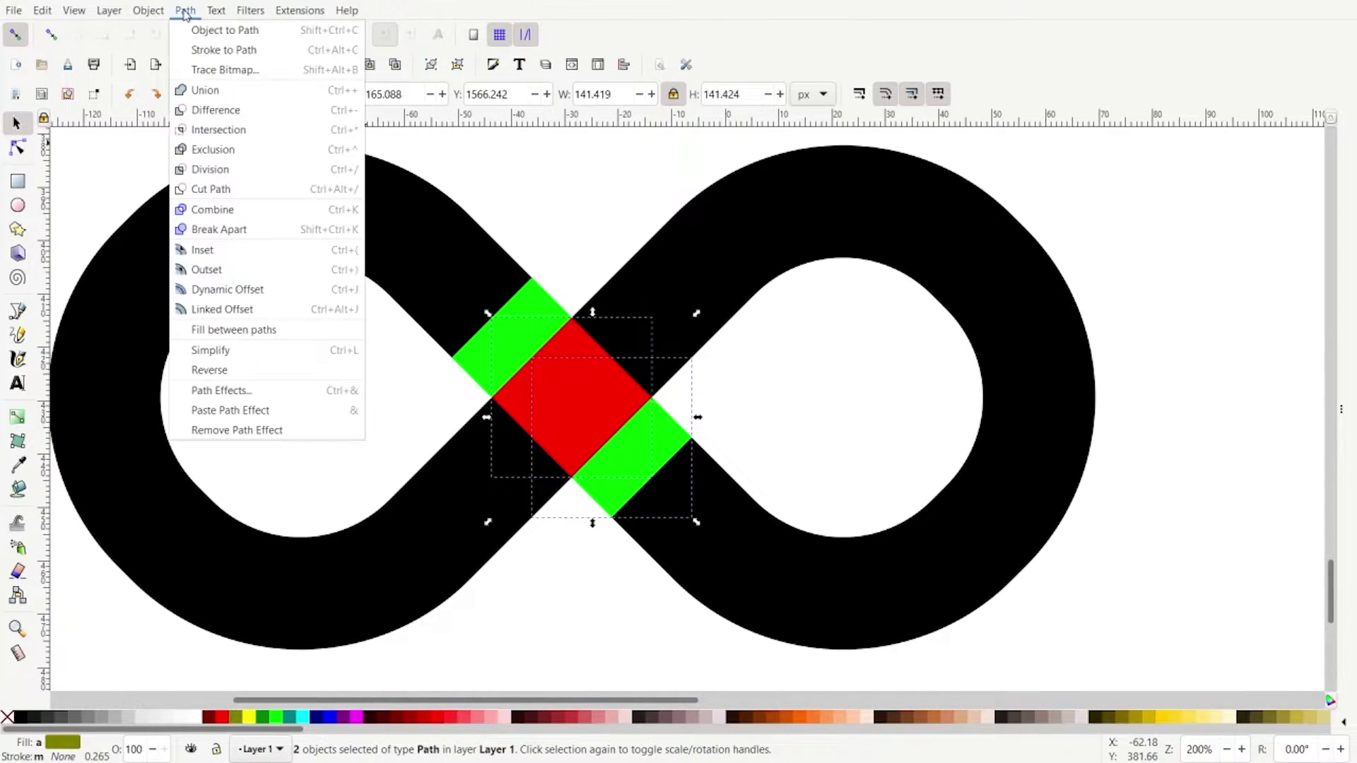
left_click(212, 110)
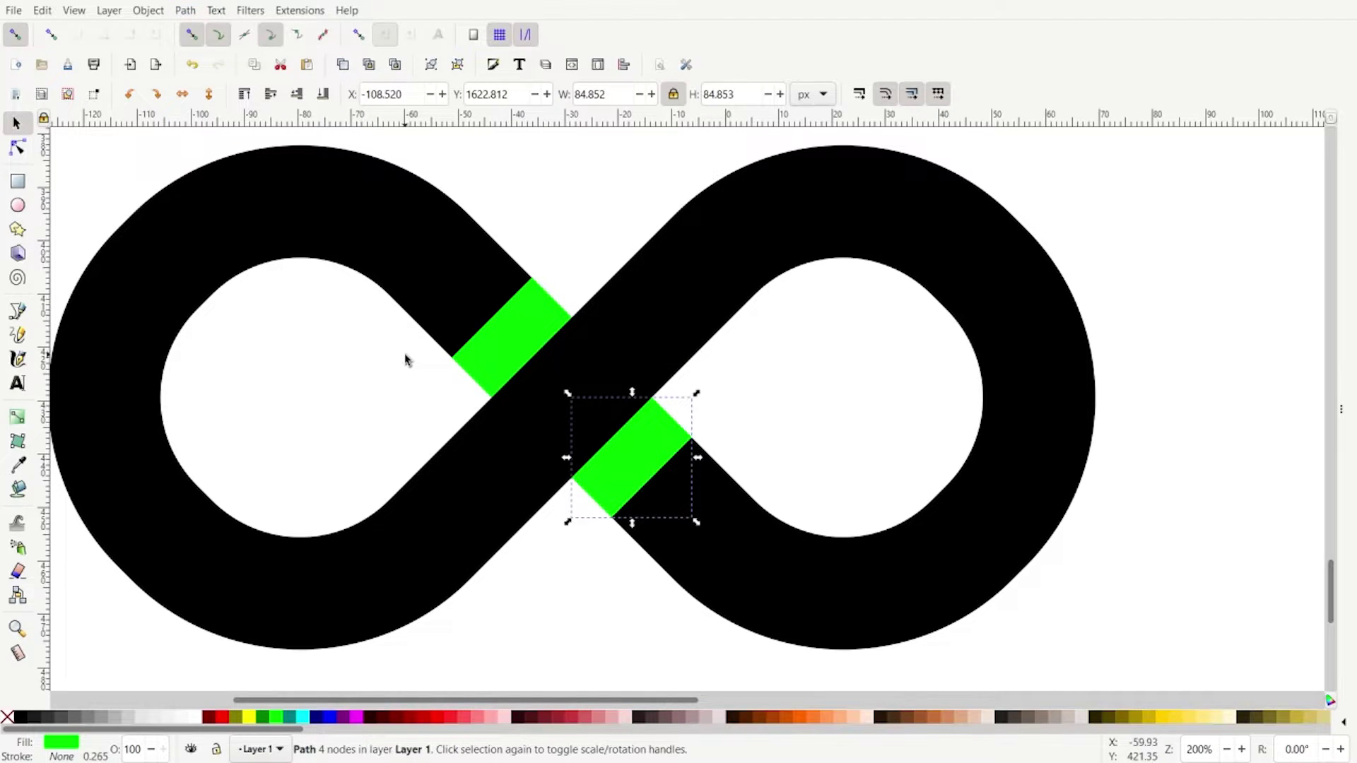
Select the upper green strip and inspect its nodes in node editing
scroll(487, 381, "up", 1, "ctrl")
scroll(486, 380, "up", 1, "ctrl")
scroll(486, 380, "down", 1, "ctrl")
left_click(388, 388)
left_click(507, 347)
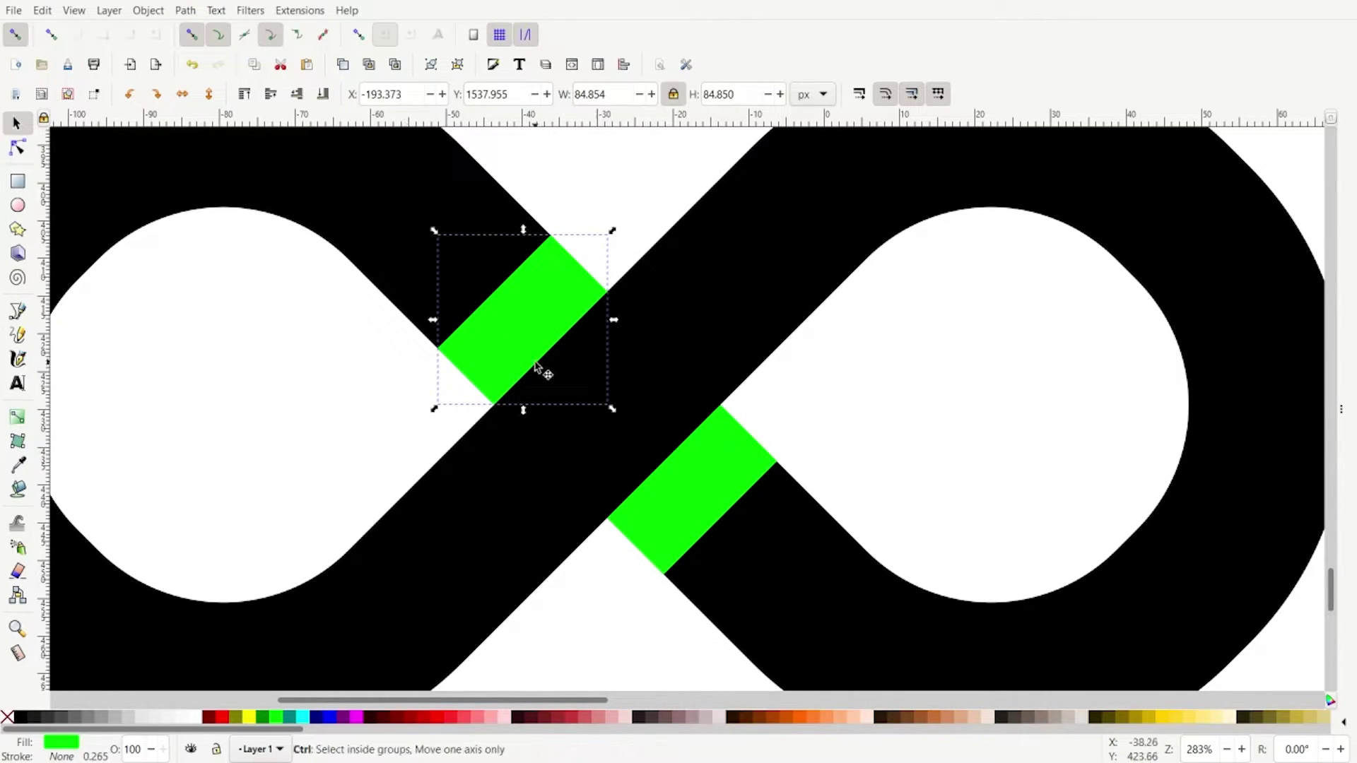
scroll(458, 369, "up", 1)
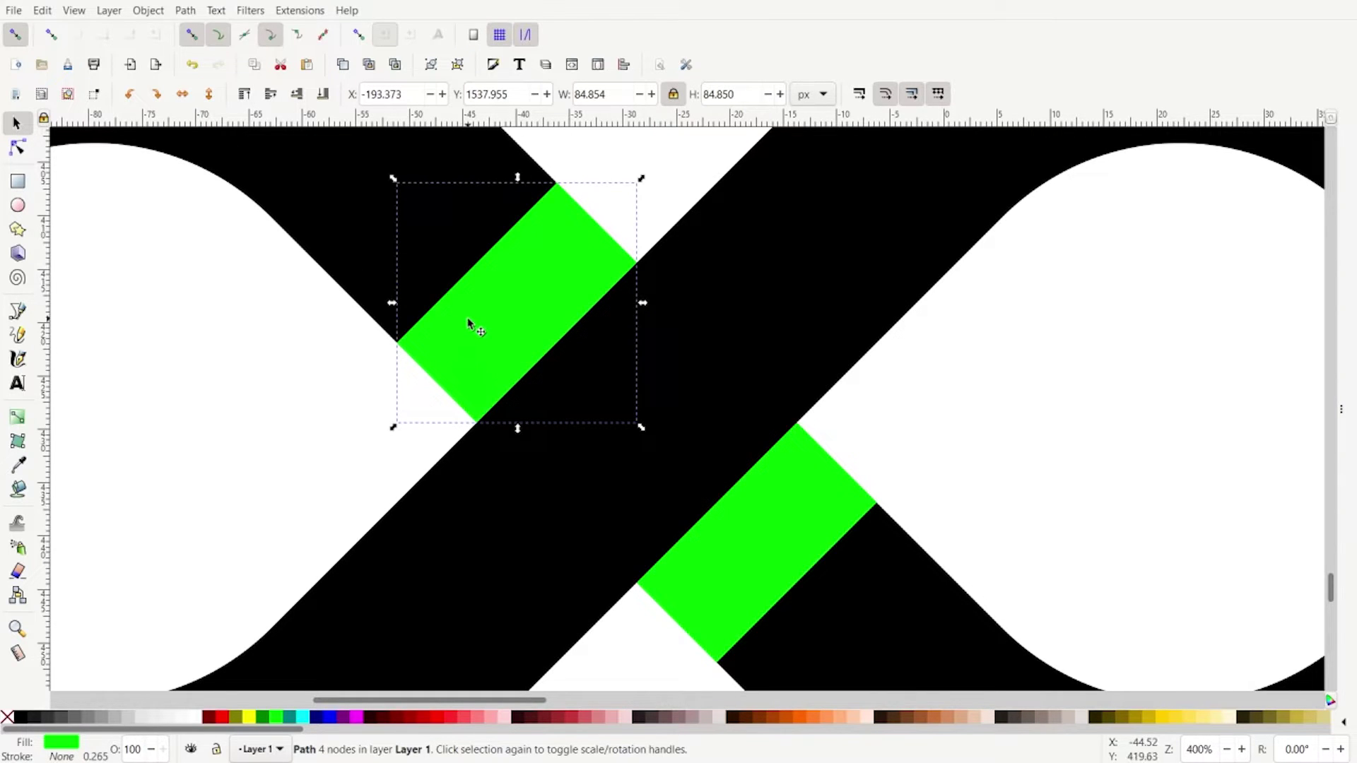
left_click(17, 147)
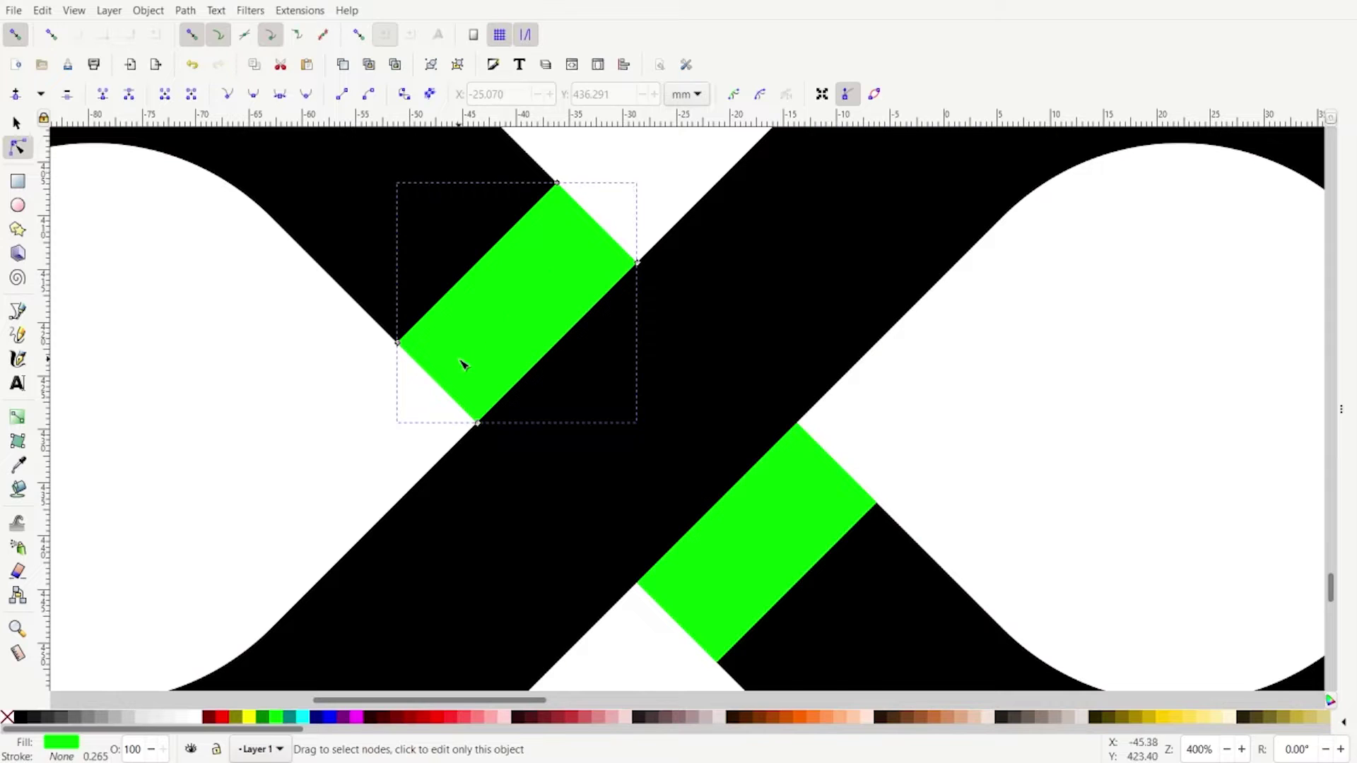
key("Escape")
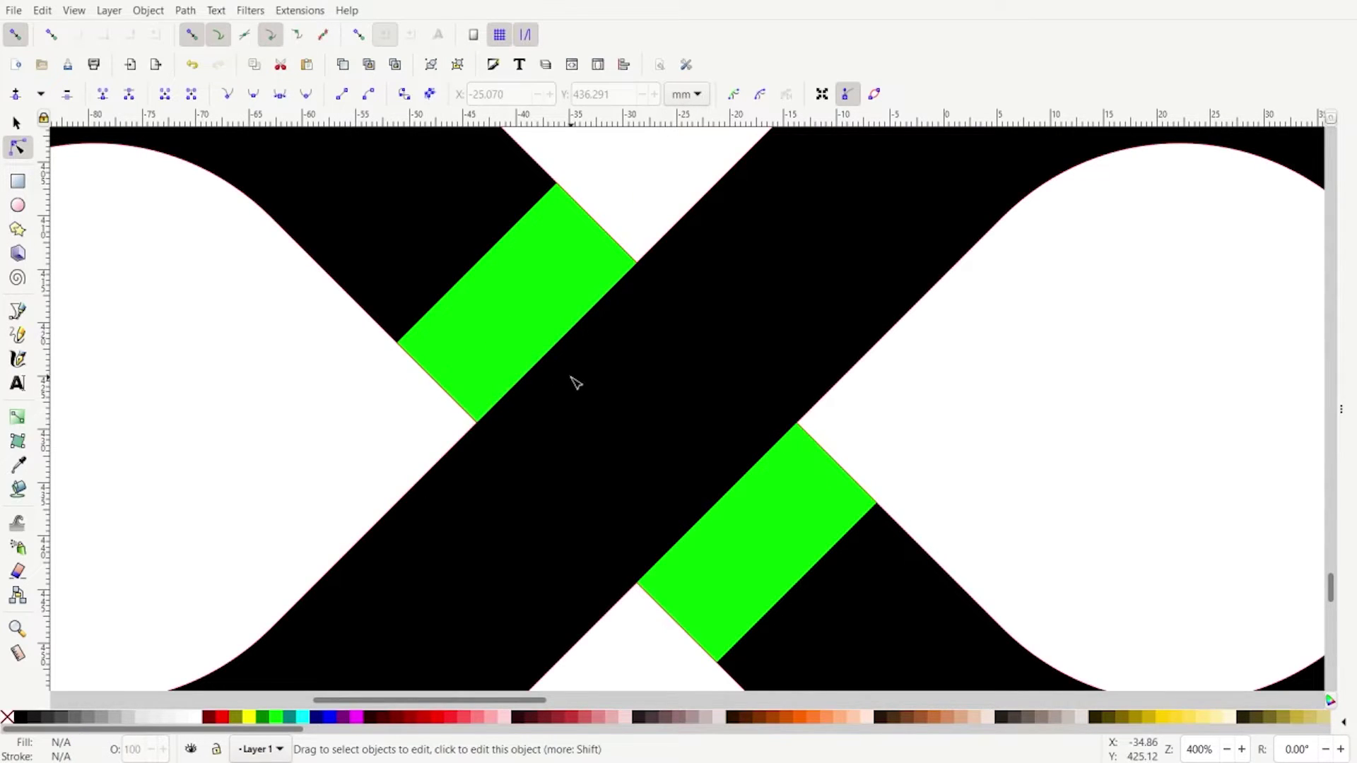
scroll(576, 382, "down", 1)
Fill both green strips with white from the palette
key("s")
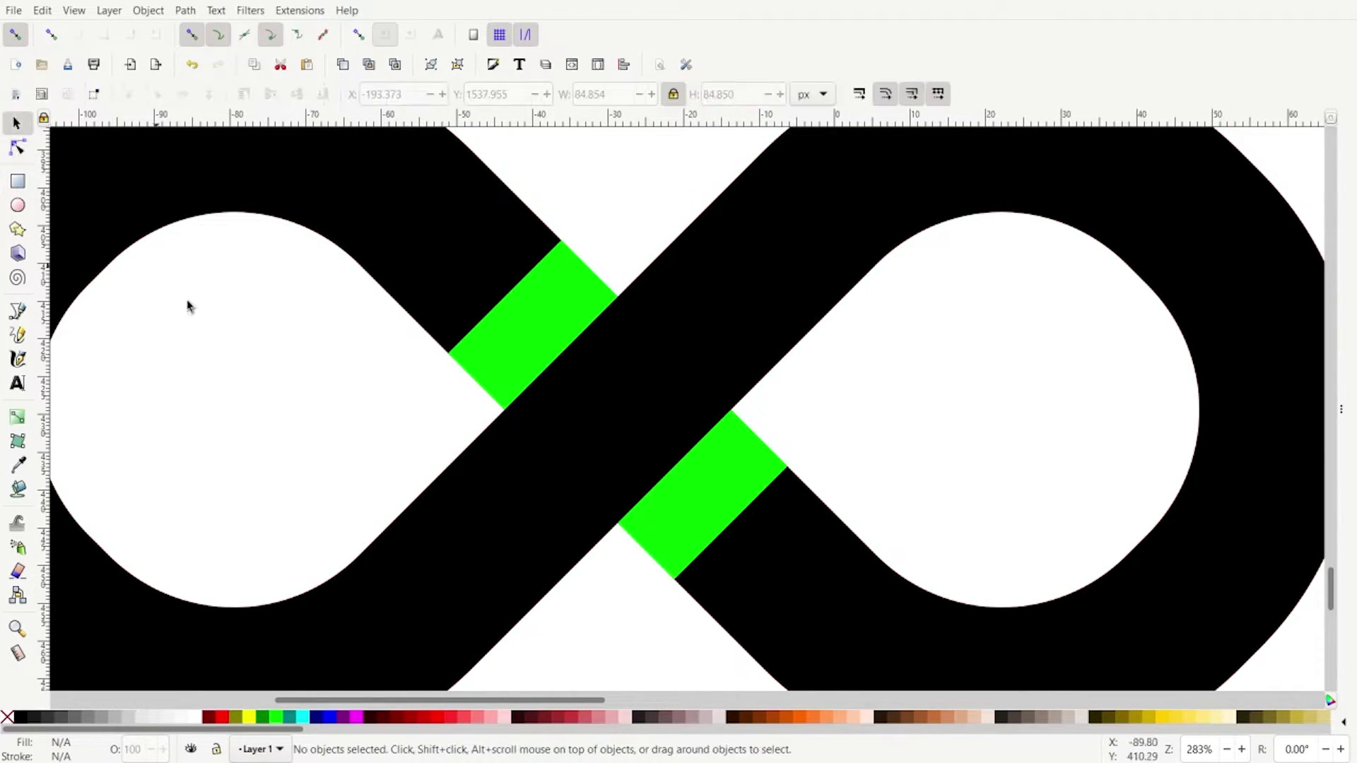
left_click(505, 334)
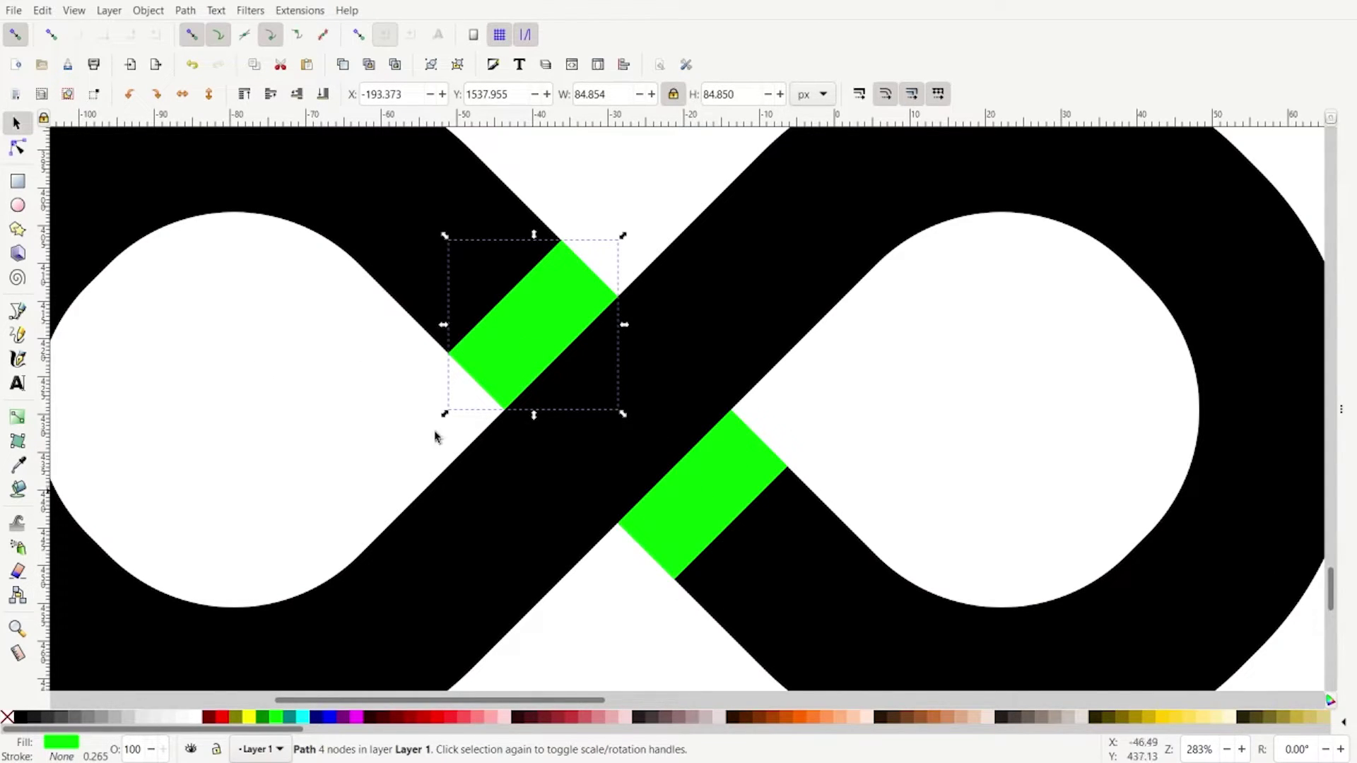
left_click(673, 532, "shift")
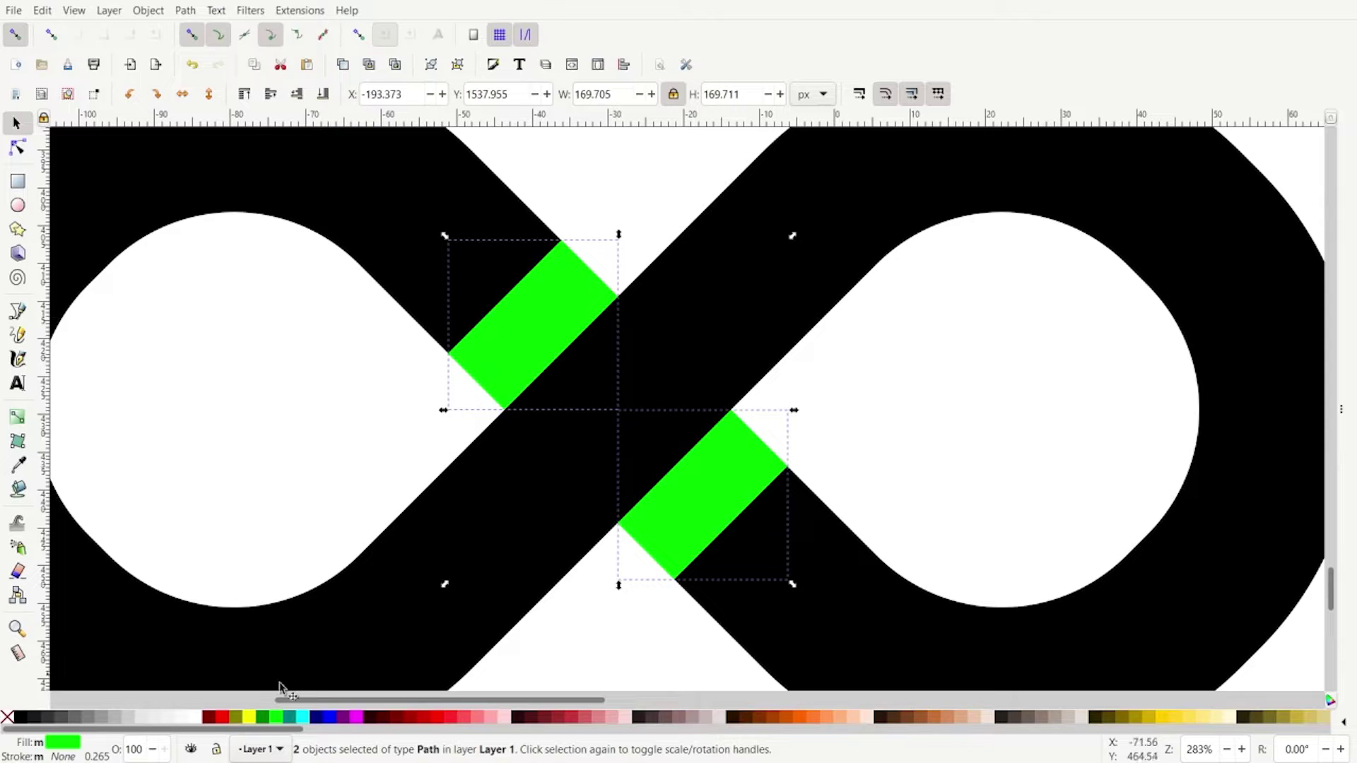
left_click(189, 718)
left_click(266, 477)
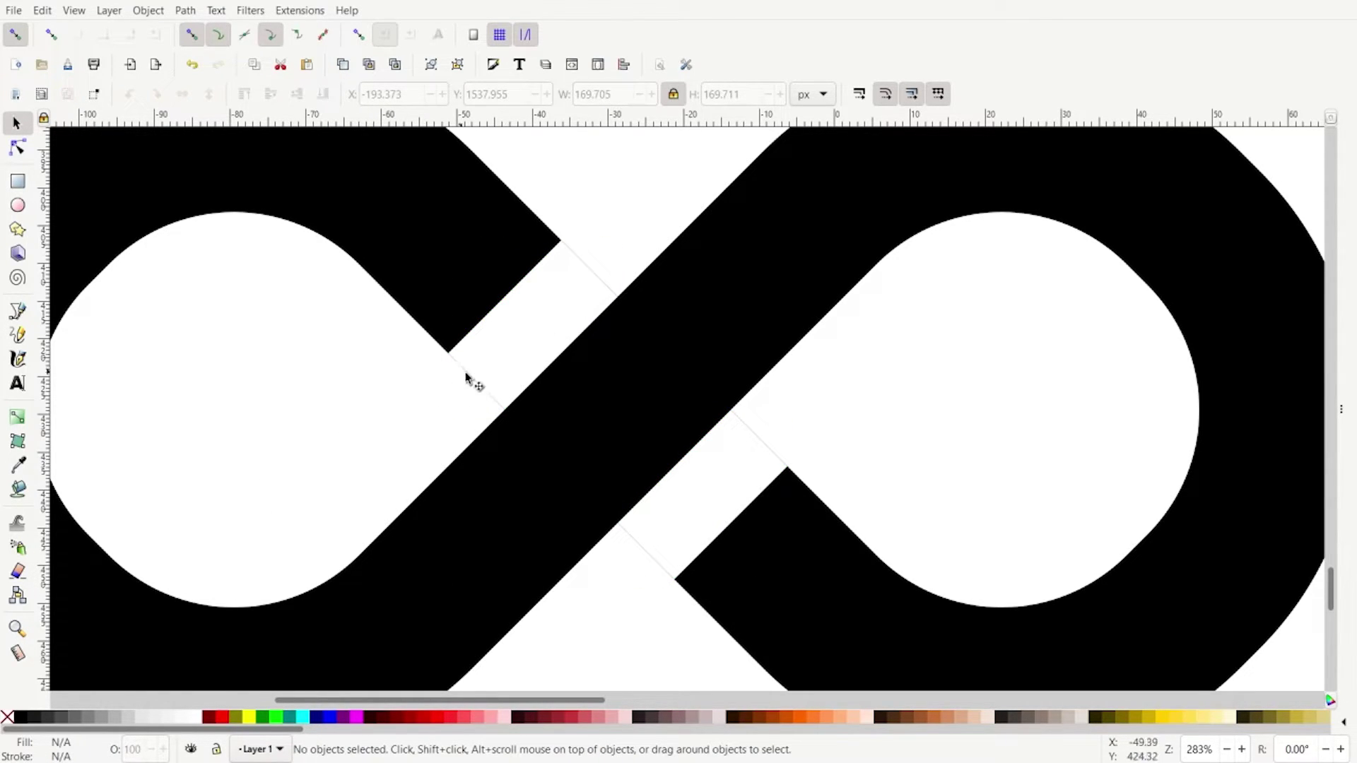
left_click(506, 328)
Refill both strips green and snap the upper strip's right and bottom corners onto the band edges
left_click(728, 491, "shift")
left_click(278, 718)
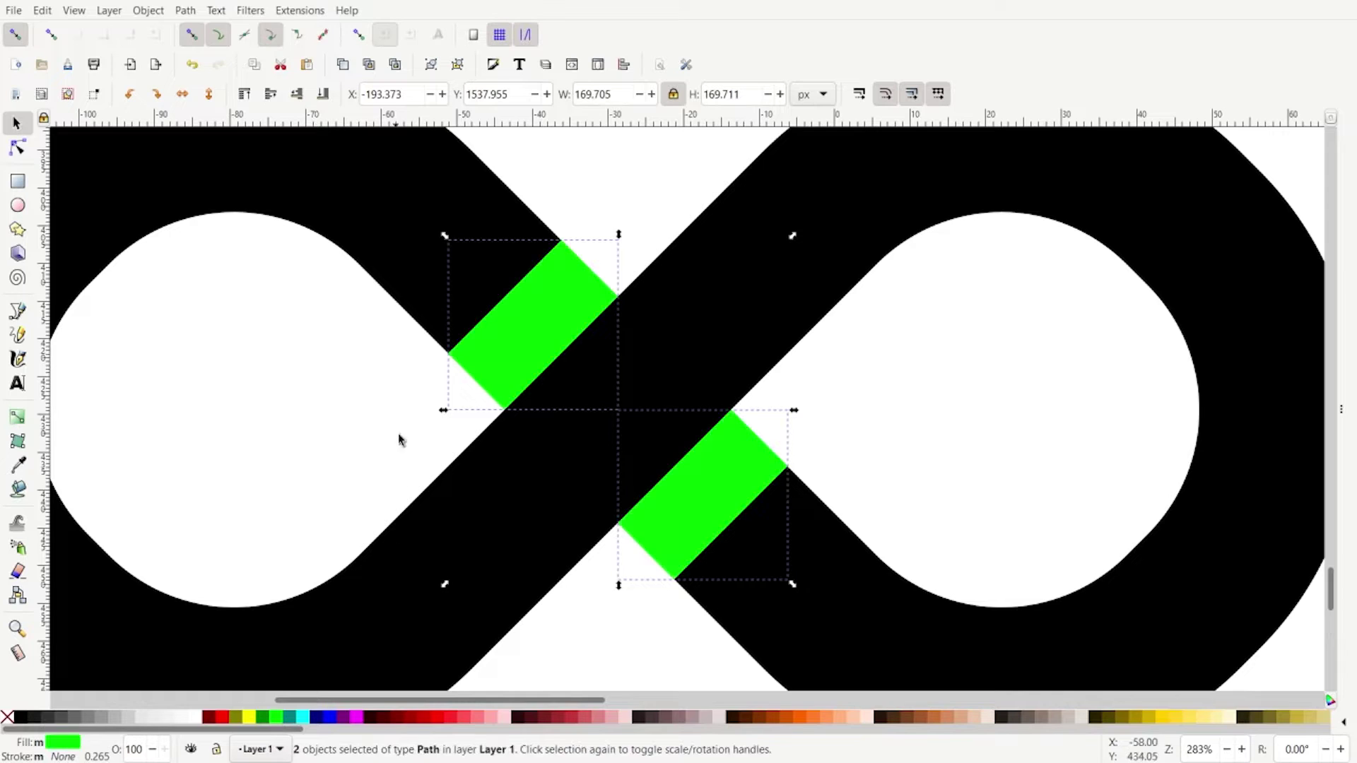
left_click(20, 147)
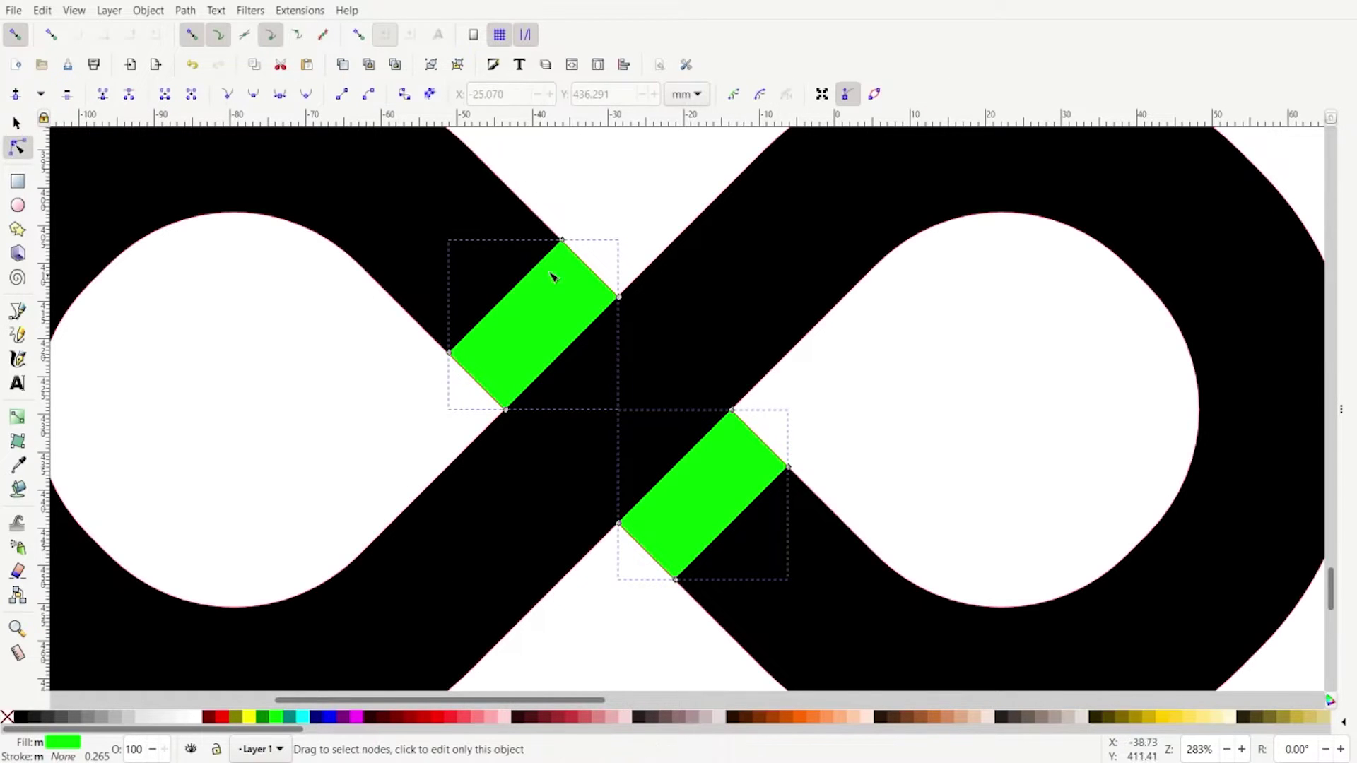
scroll(638, 304, "up", 2)
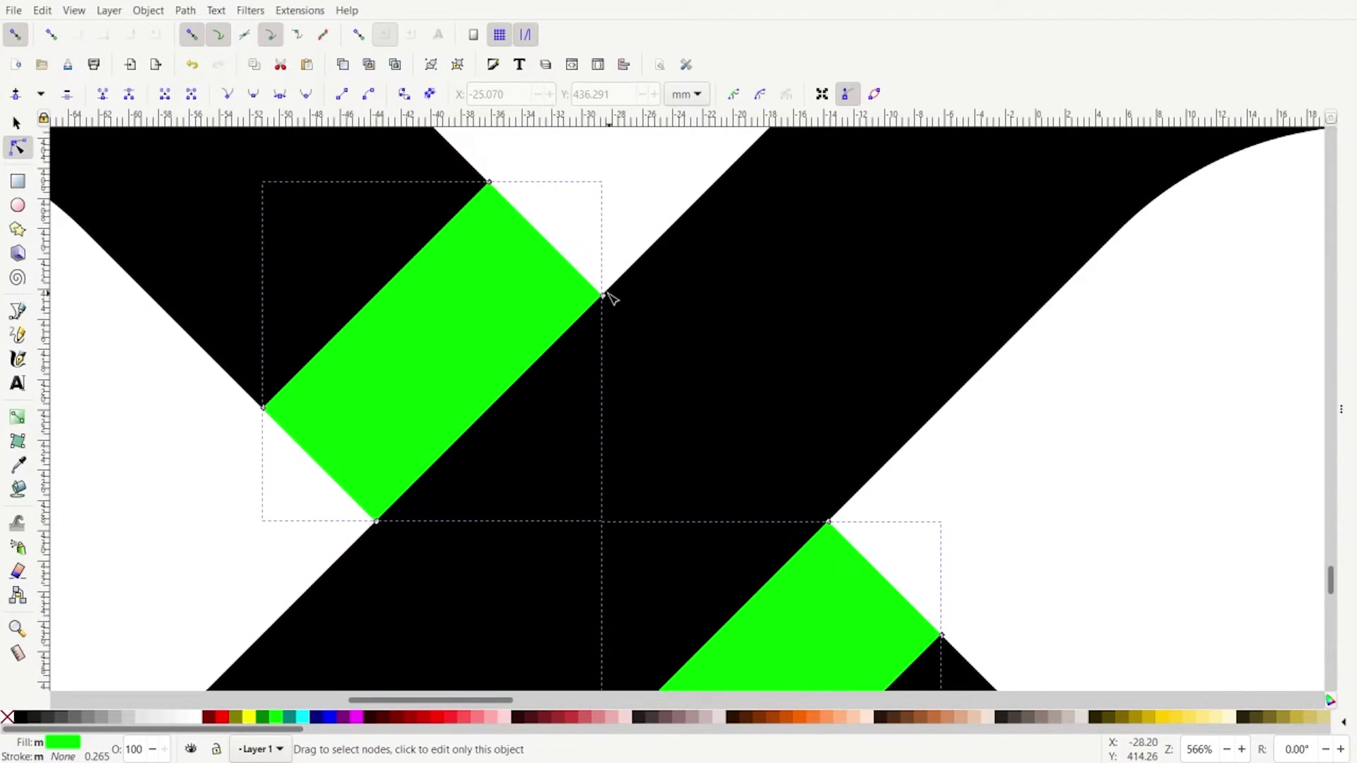
left_click(603, 296)
left_click_drag(602, 295, 615, 283)
left_click_drag(377, 523, 365, 535)
Snap the lower strip's left and top corners onto the band edges
scroll(372, 530, "down", 5)
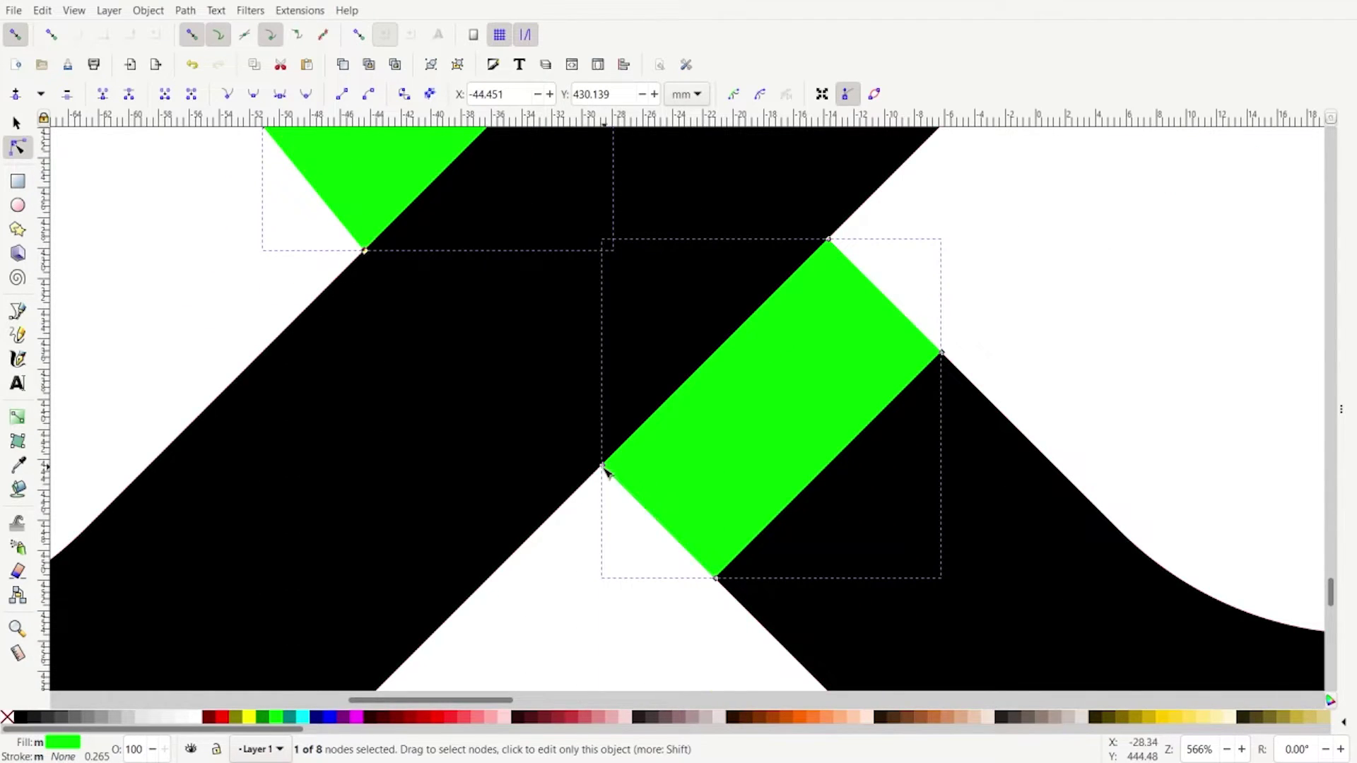
left_click_drag(603, 468, 590, 480)
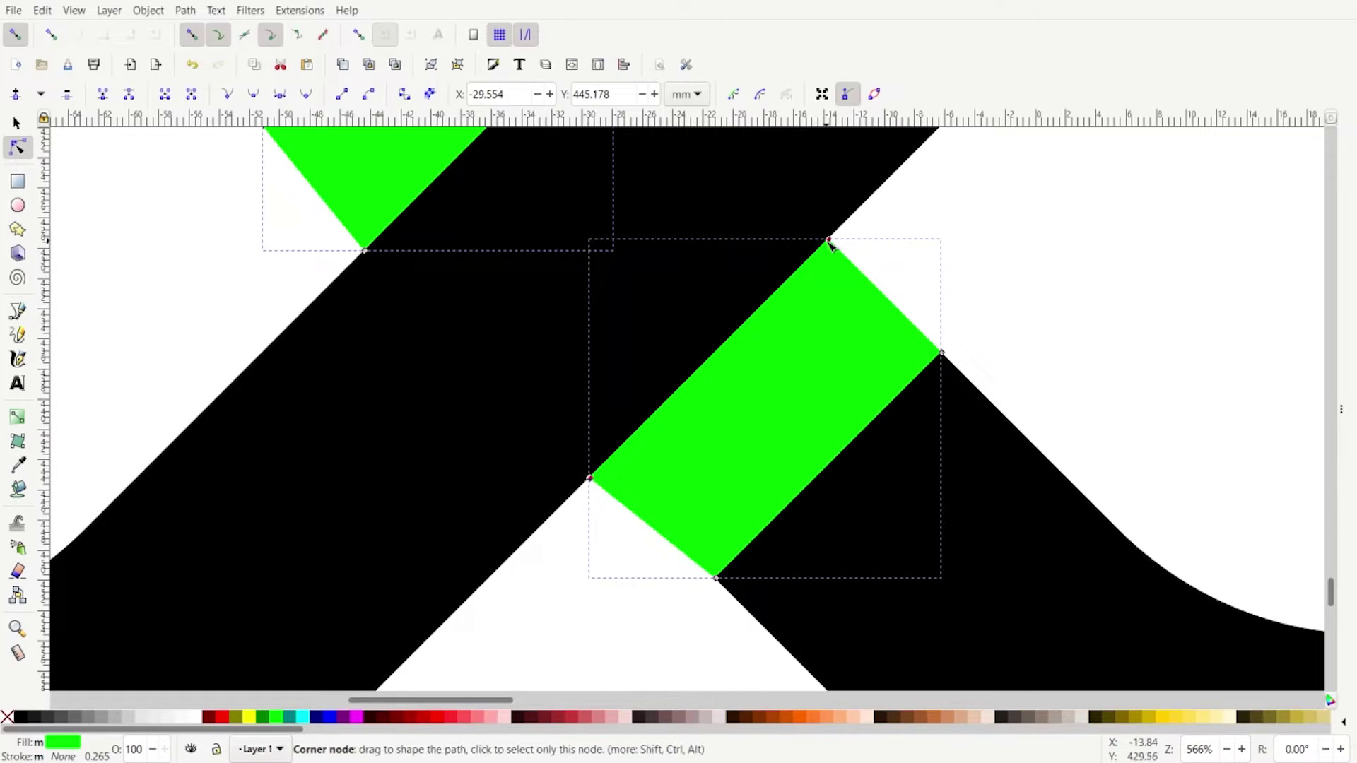
left_click_drag(830, 241, 840, 227)
scroll(763, 288, "down", 3)
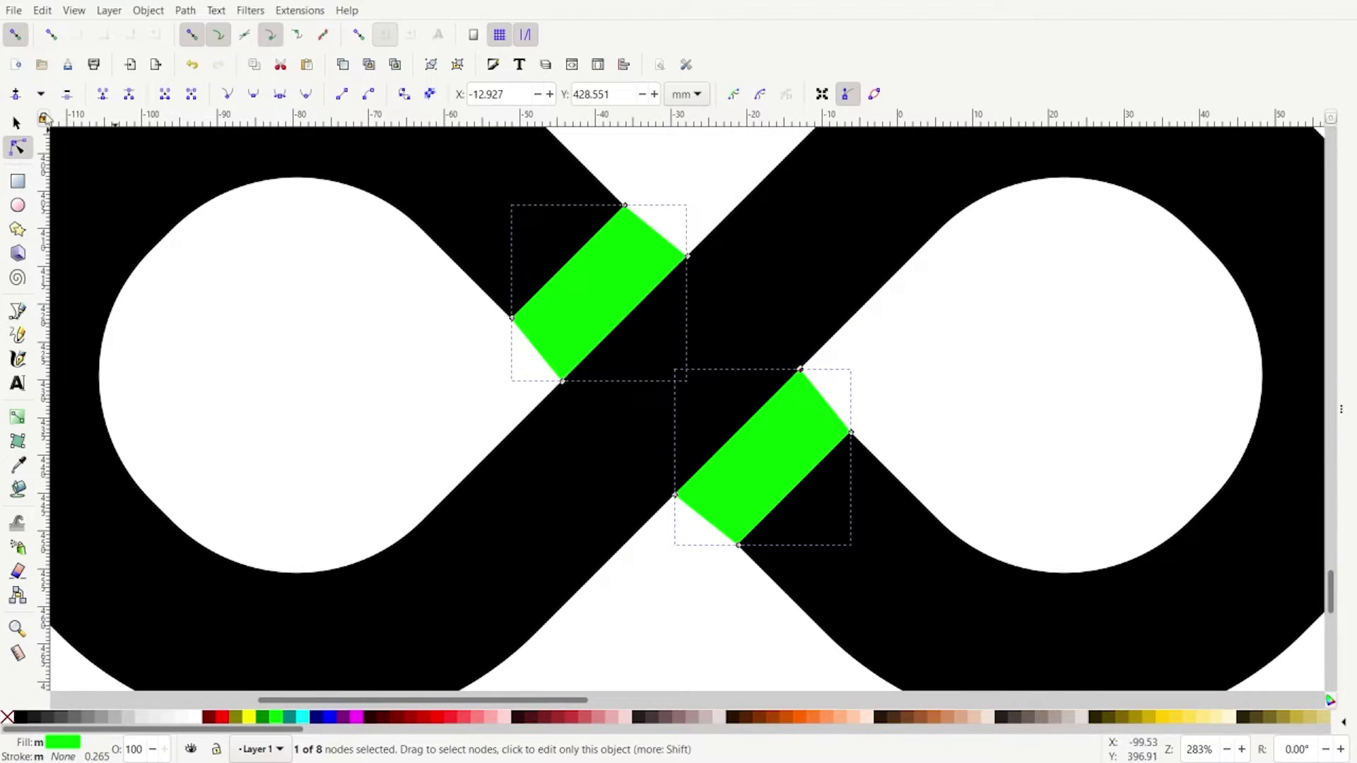
Merge the two green strips into one path with Path > Union
left_click(16, 123)
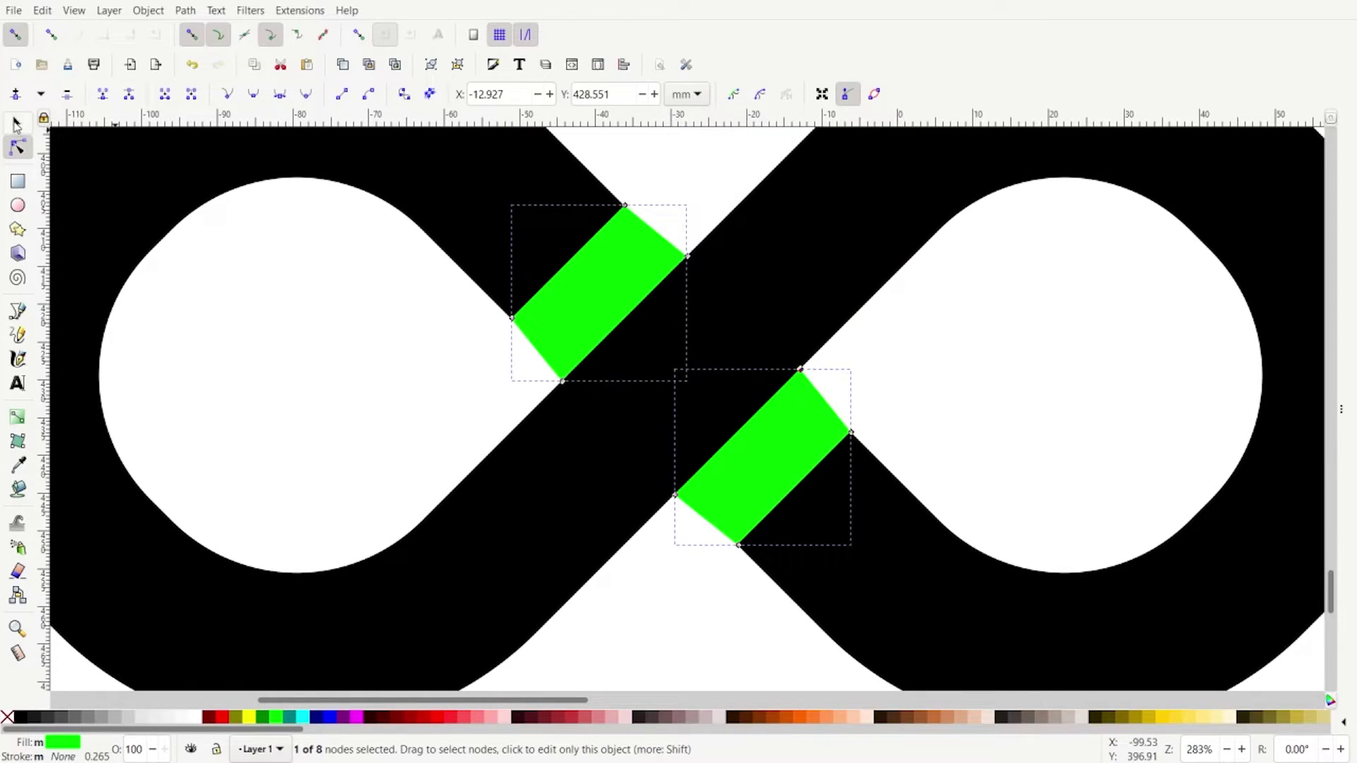
left_click(236, 358)
left_click(600, 303)
left_click(748, 476, "shift")
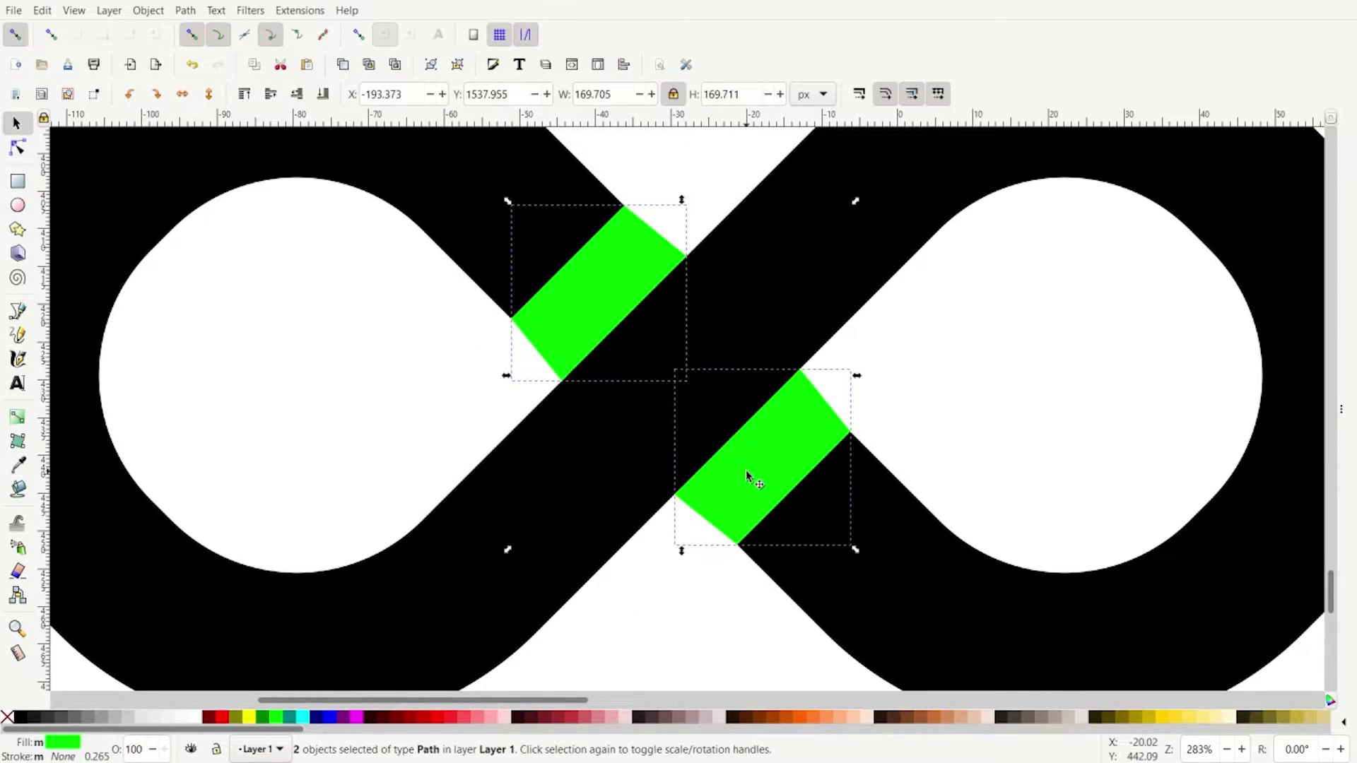
left_click(185, 13)
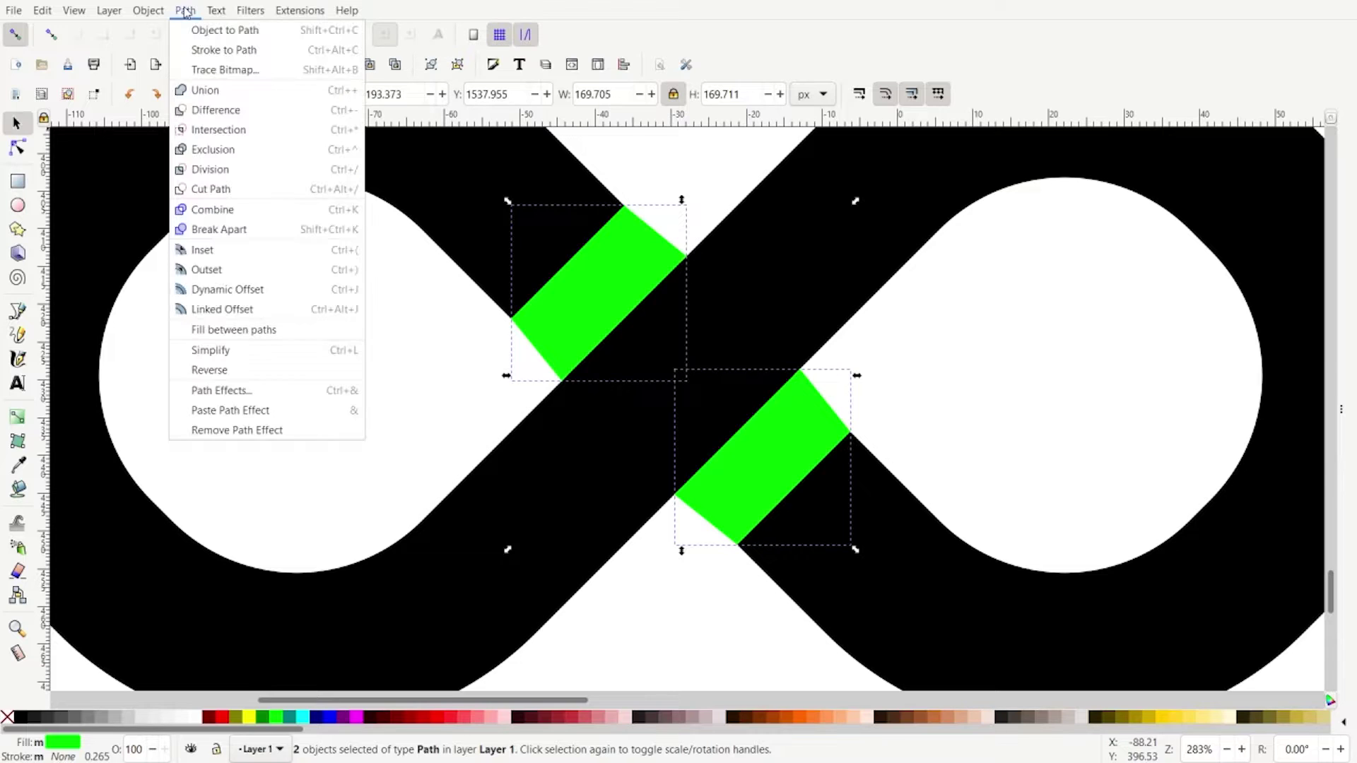
left_click(205, 90)
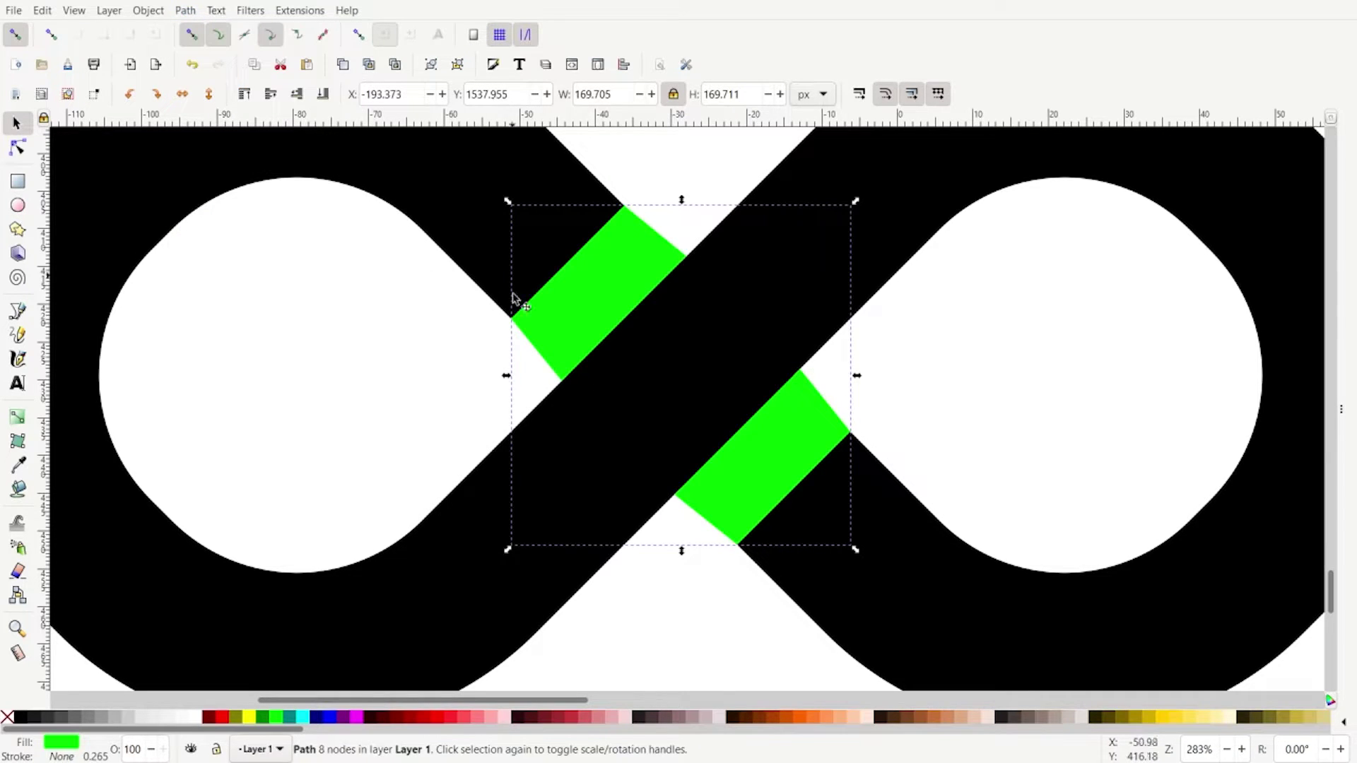
Cut the merged strips out of the black infinity with Path > Difference
left_click(458, 551, "shift")
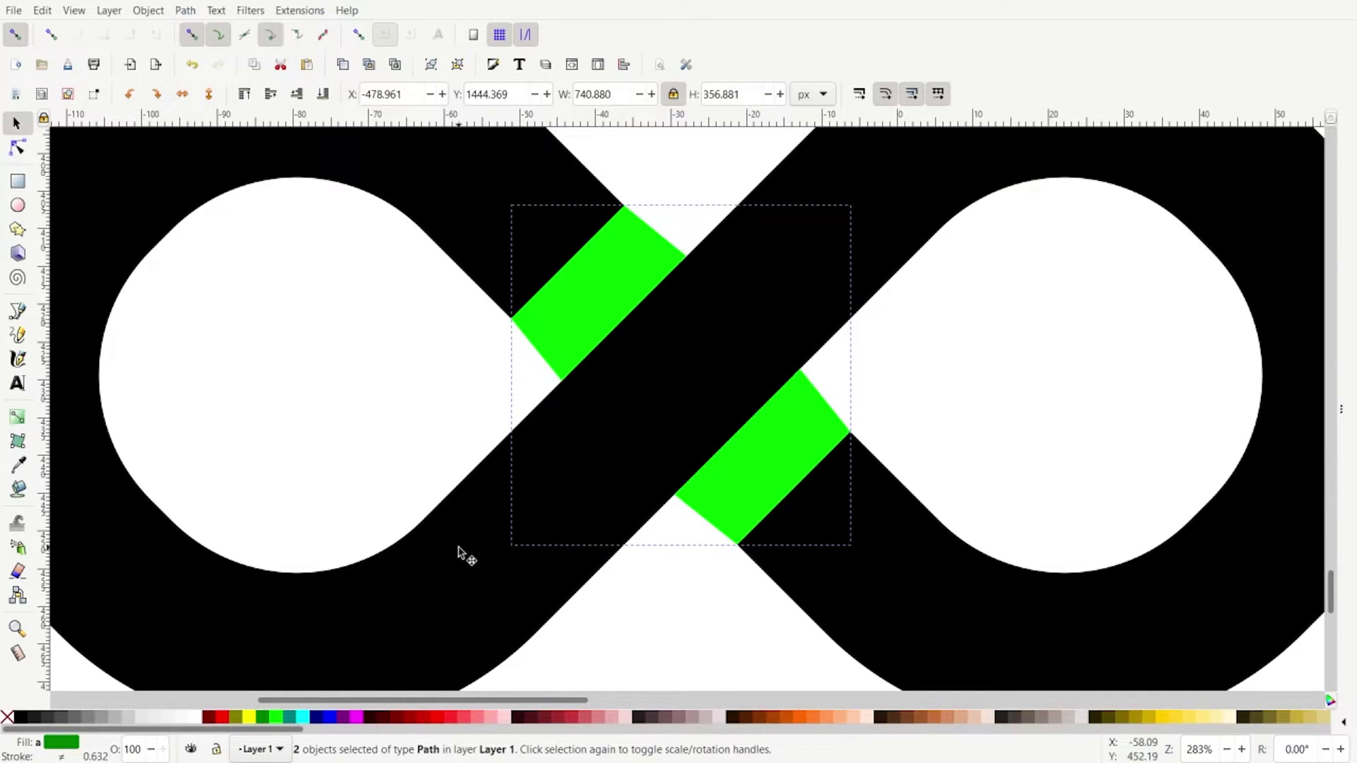
scroll(460, 552, "down", 2)
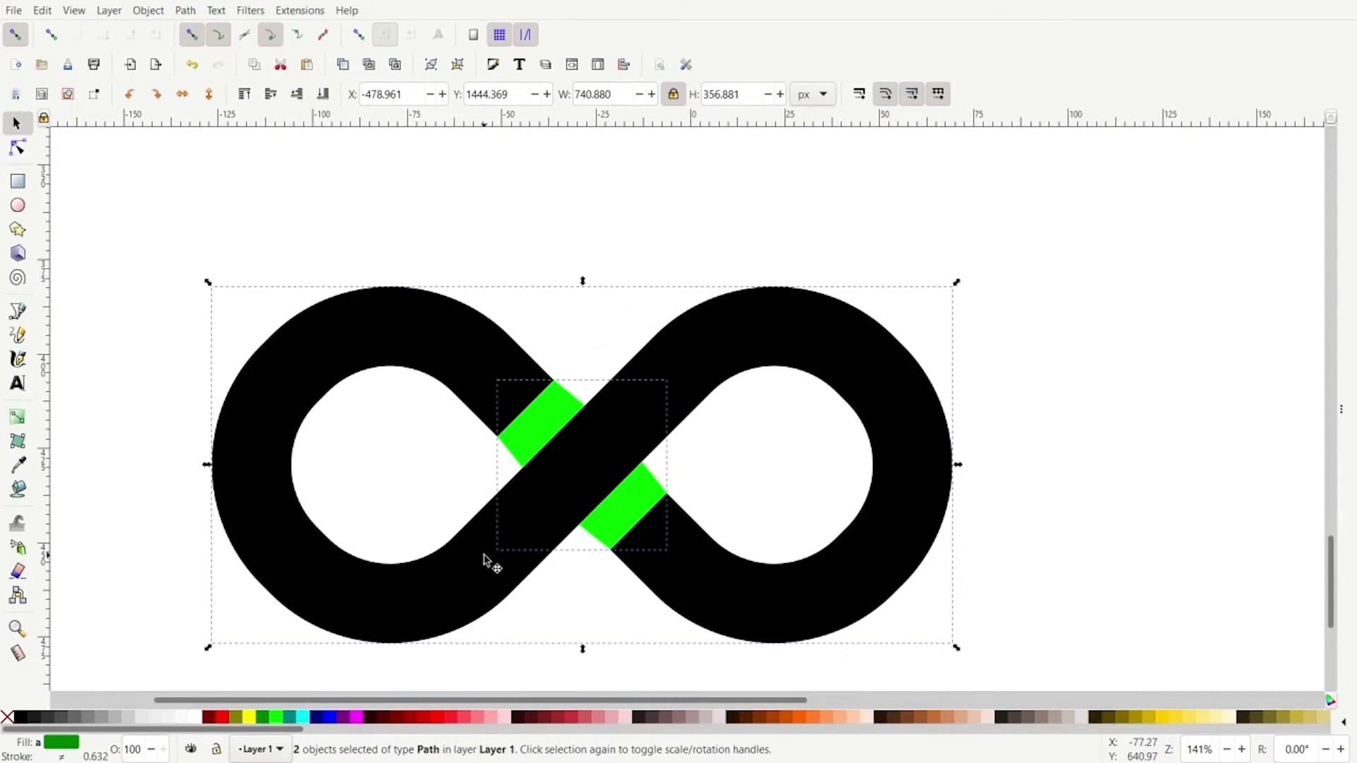
left_click(185, 13)
left_click(205, 107)
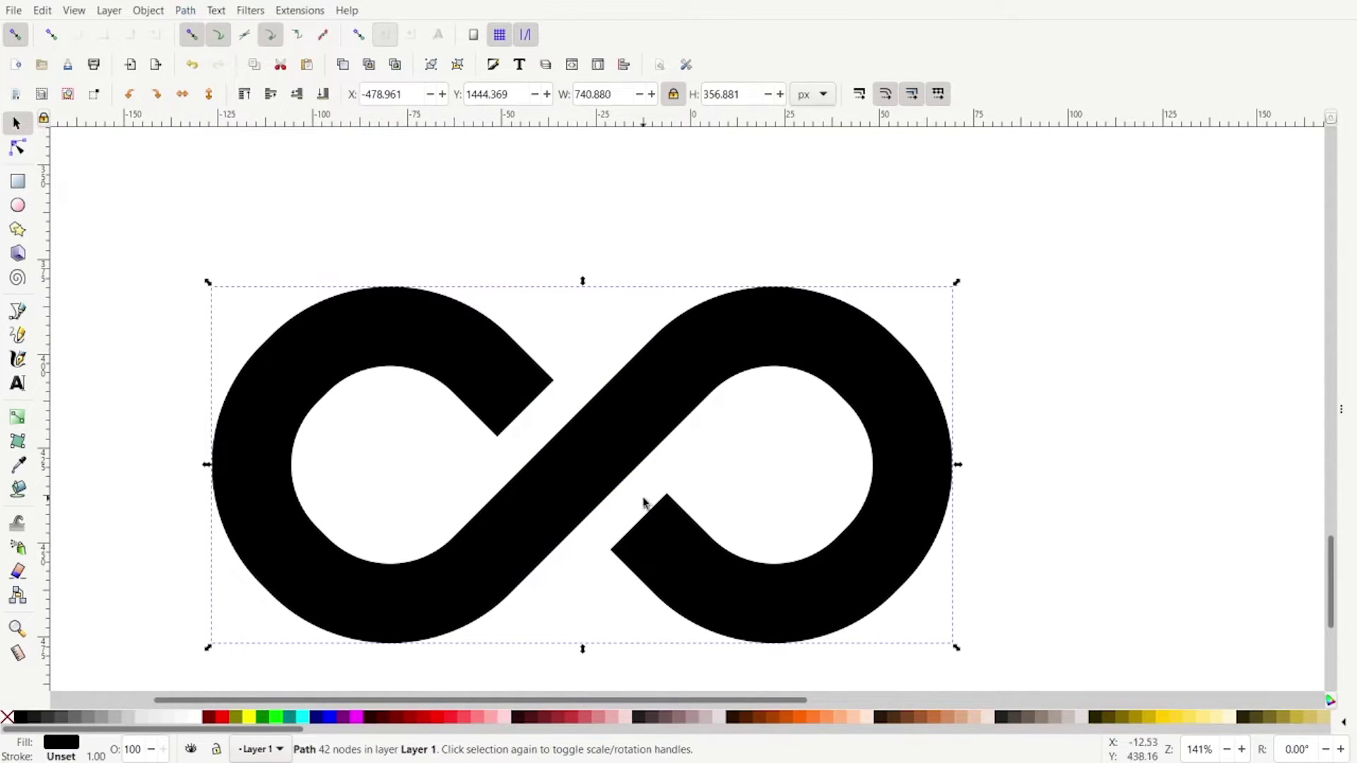
In node editing, delete the extra node on the crossing's diagonal edge
left_click(17, 147)
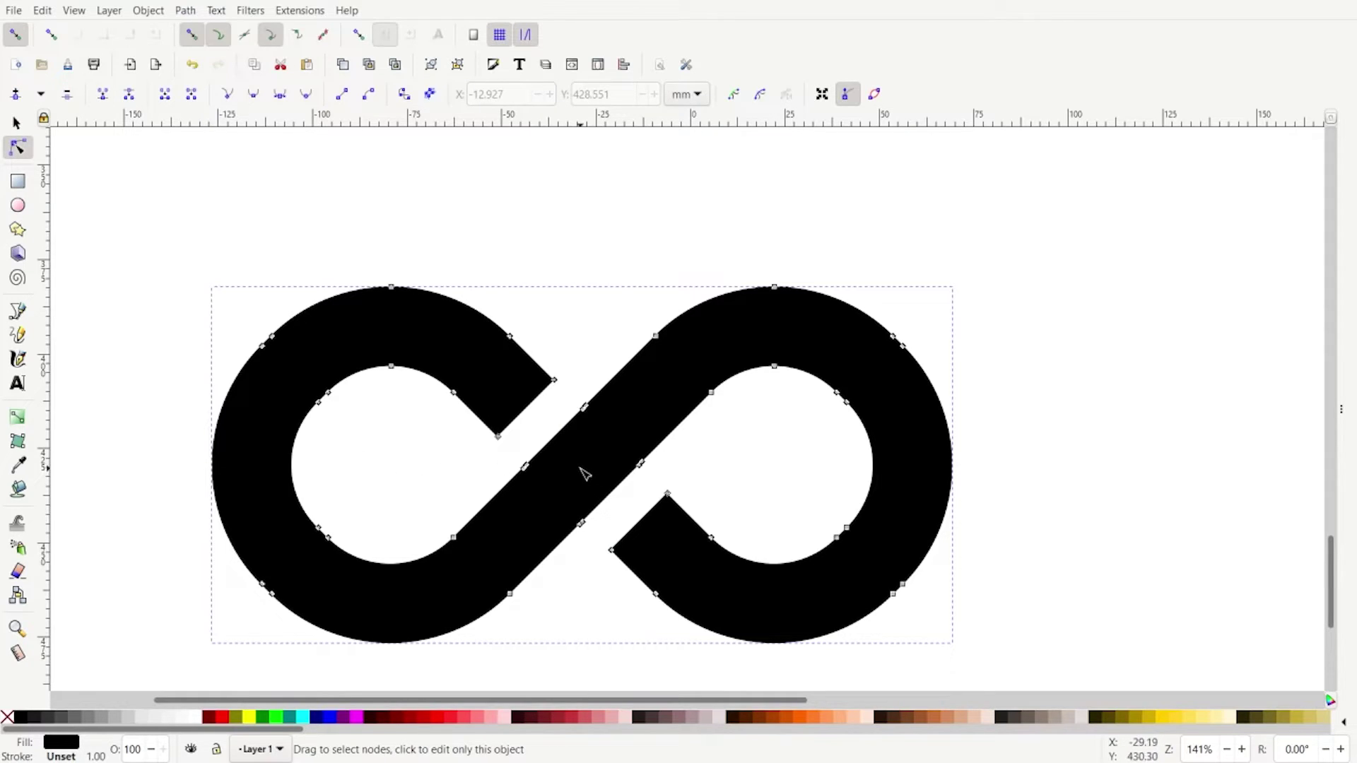
scroll(584, 537, "up", 4)
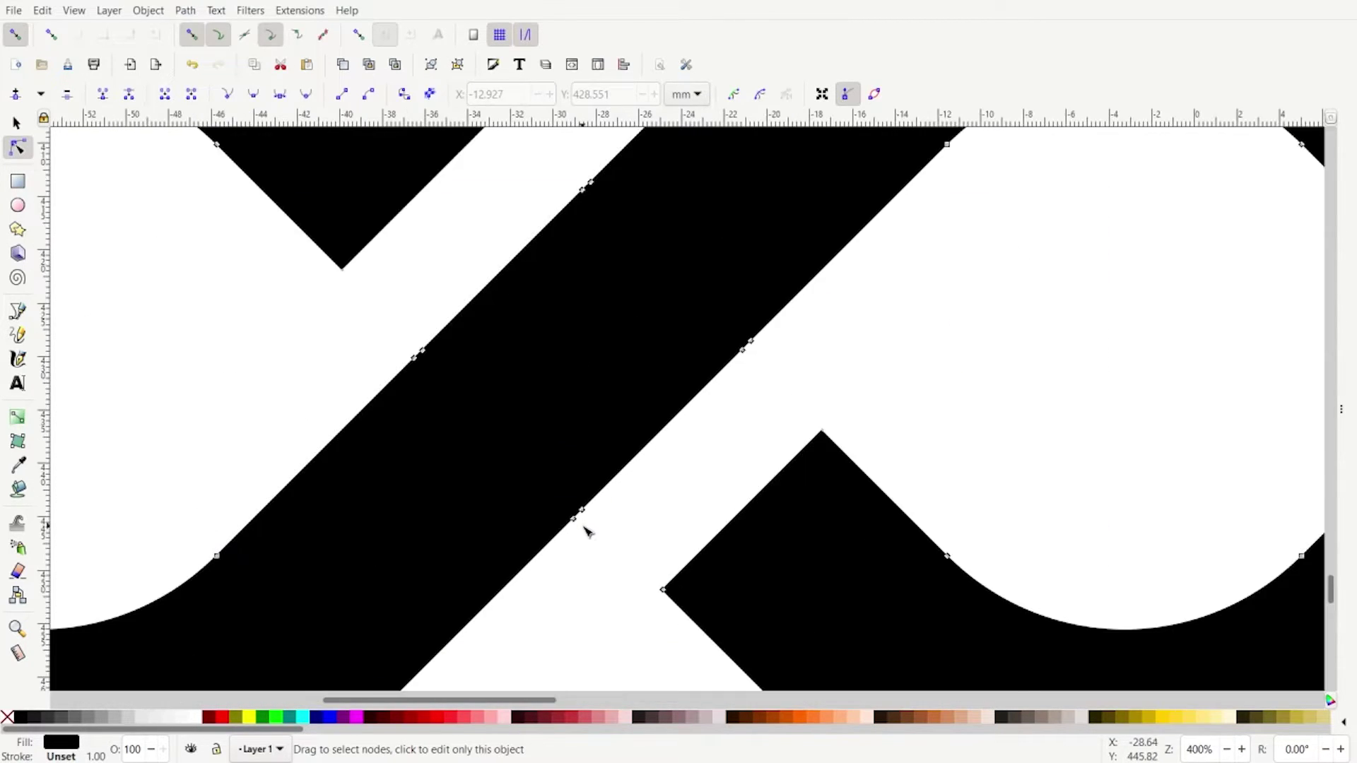
scroll(455, 304, "down", 1)
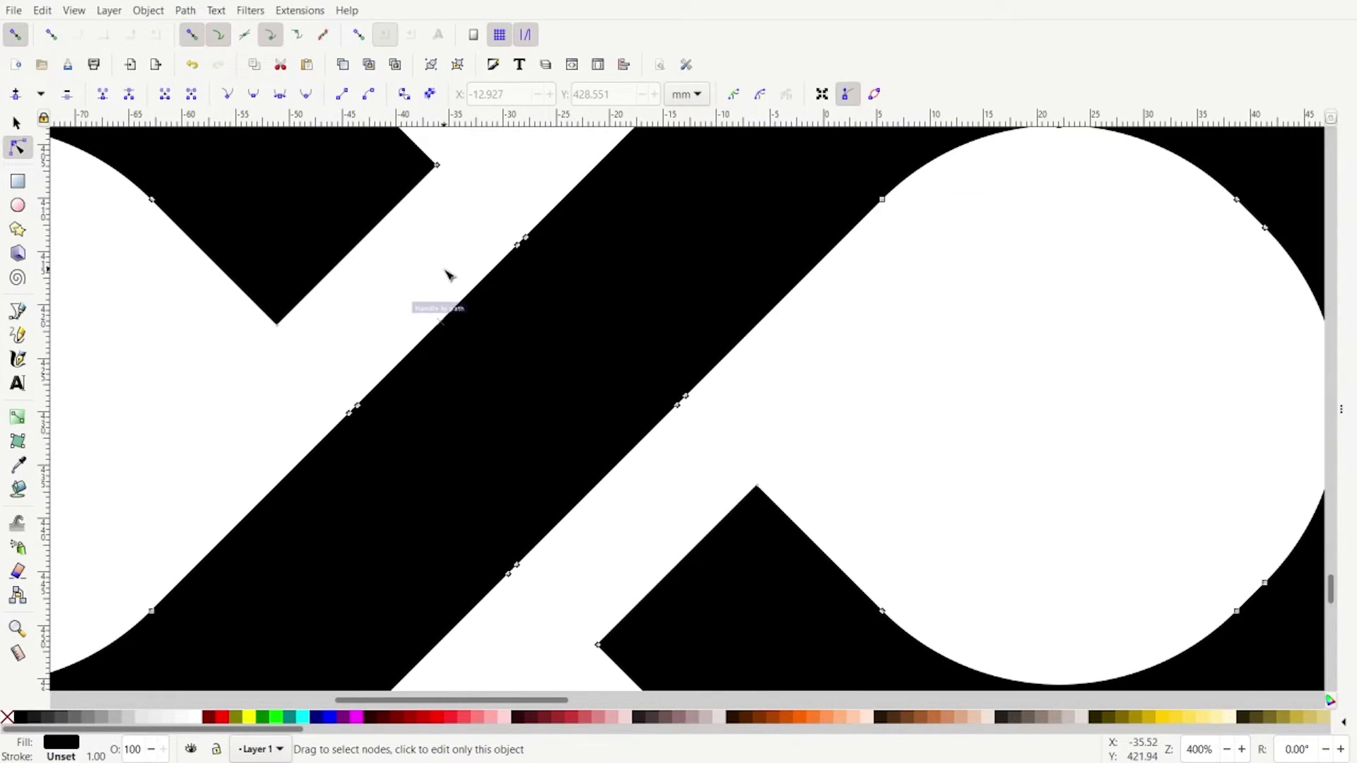
scroll(548, 451, "down", 2)
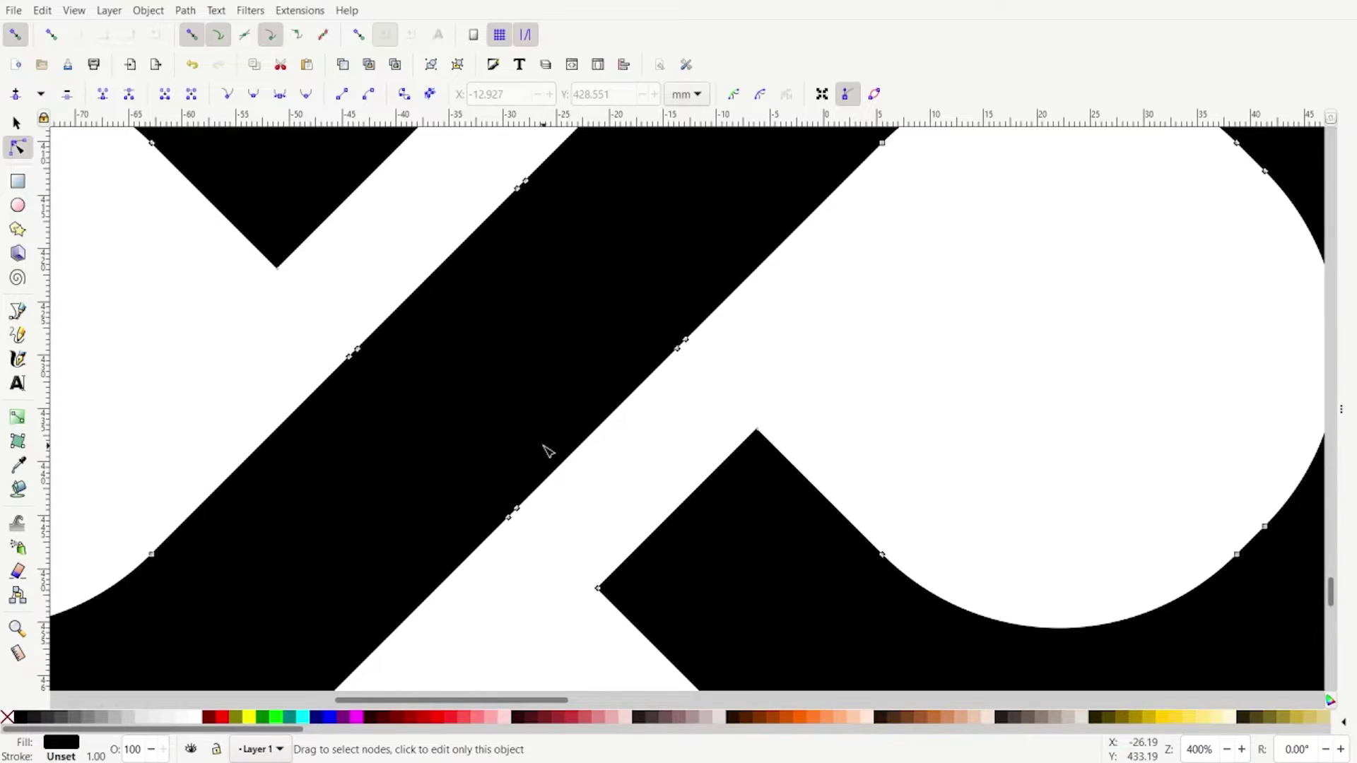
left_click(758, 431)
left_click_drag(759, 431, 693, 436)
key("ctrl+z")
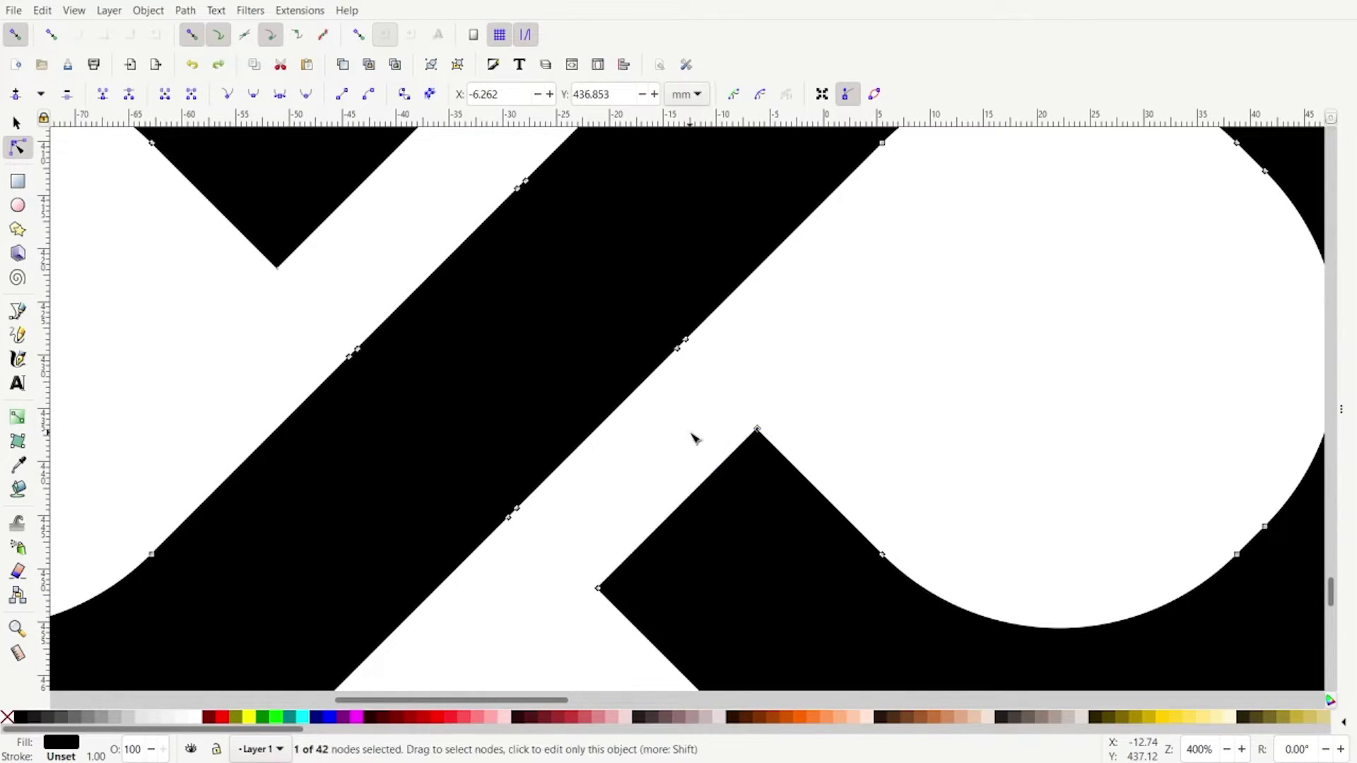
left_click(762, 444)
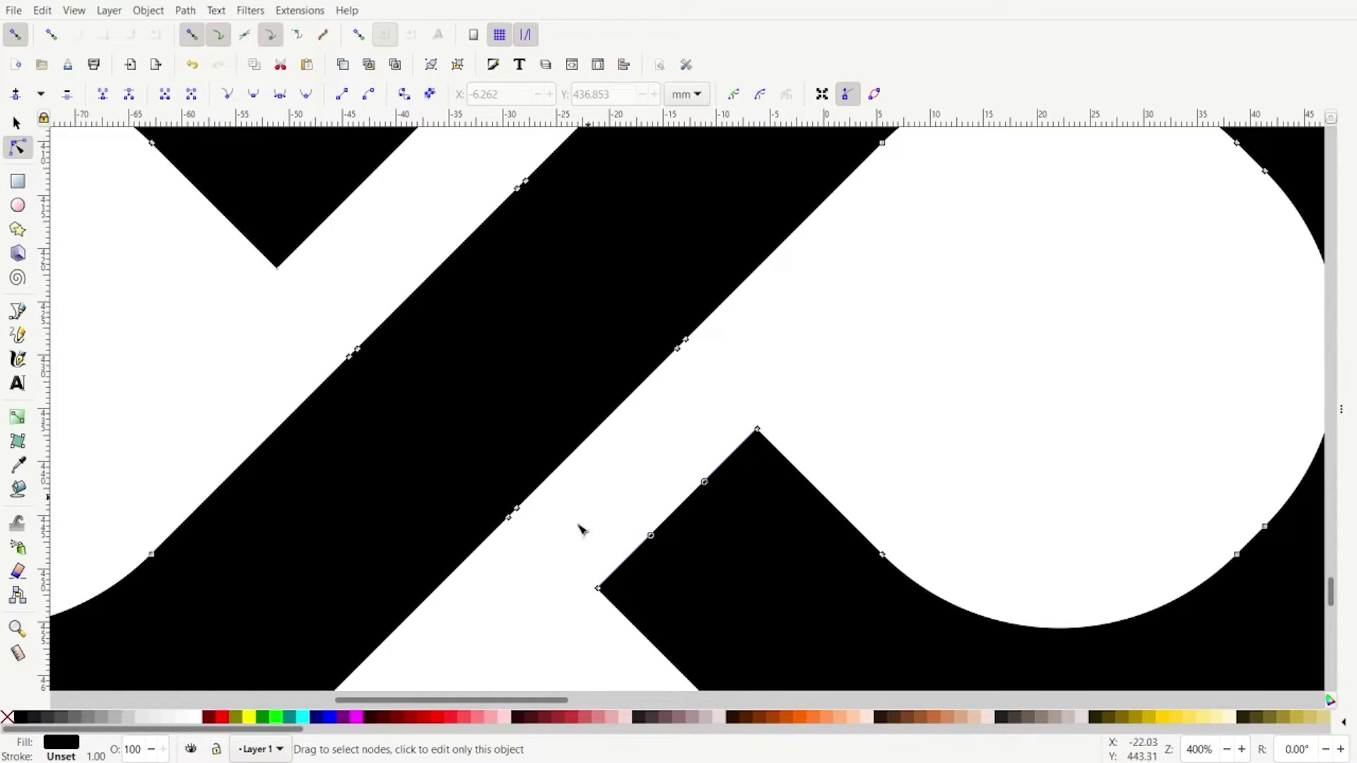
left_click_drag(743, 410, 797, 457)
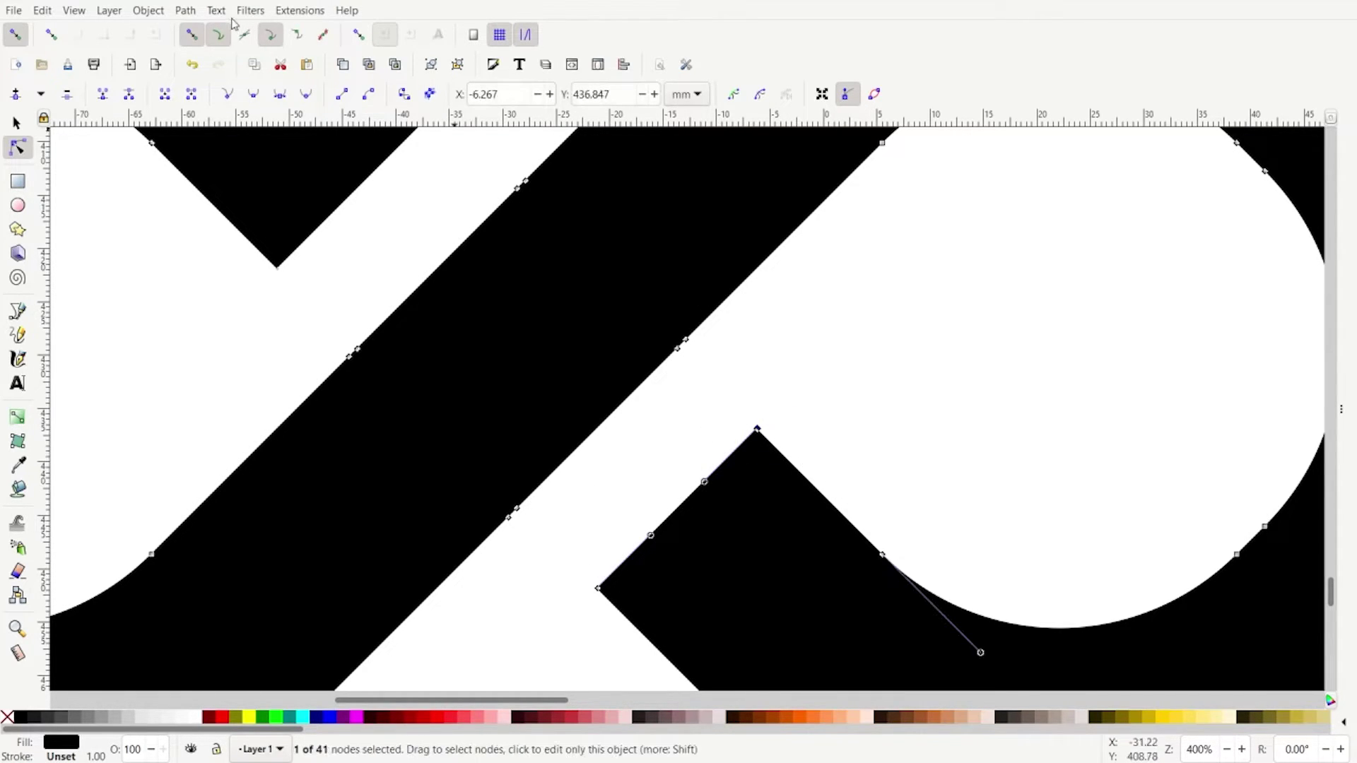
left_click_drag(585, 563, 615, 602)
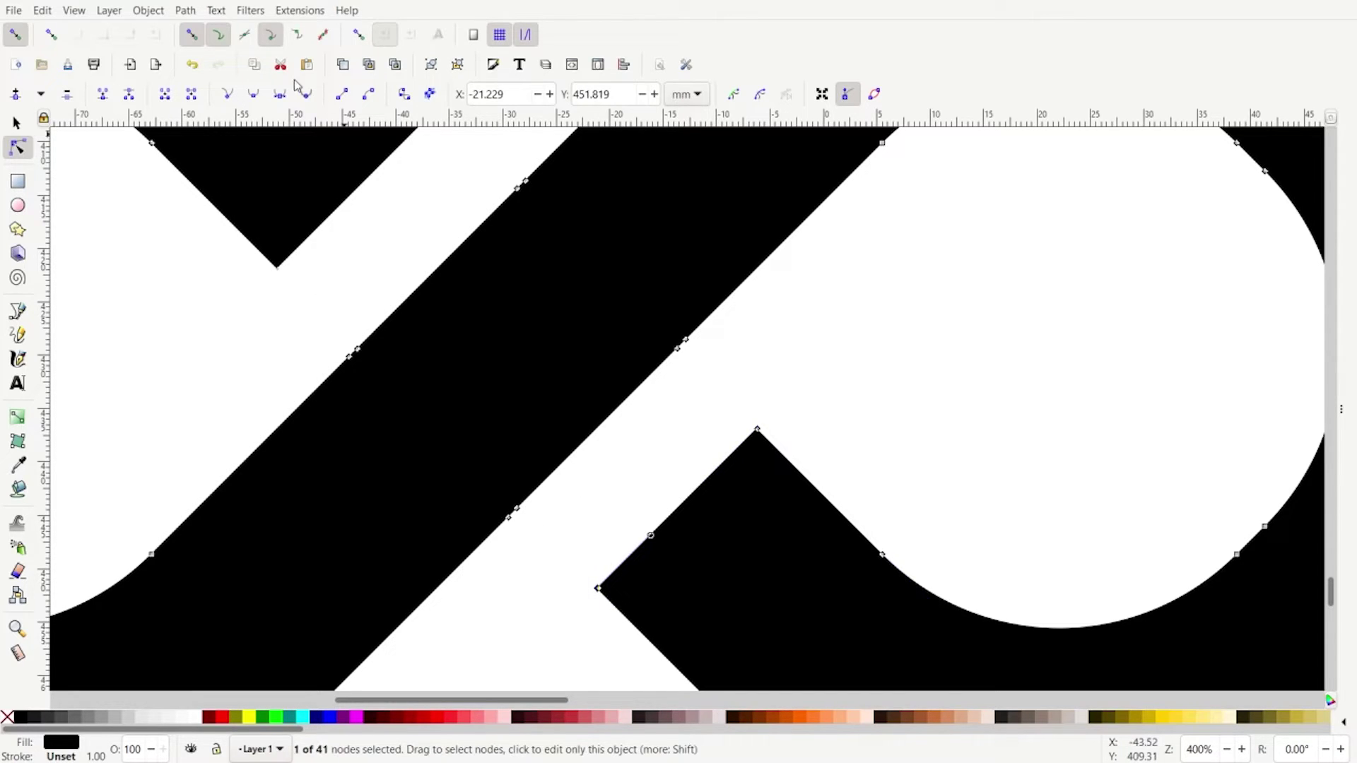
left_click(516, 189)
key("Delete")
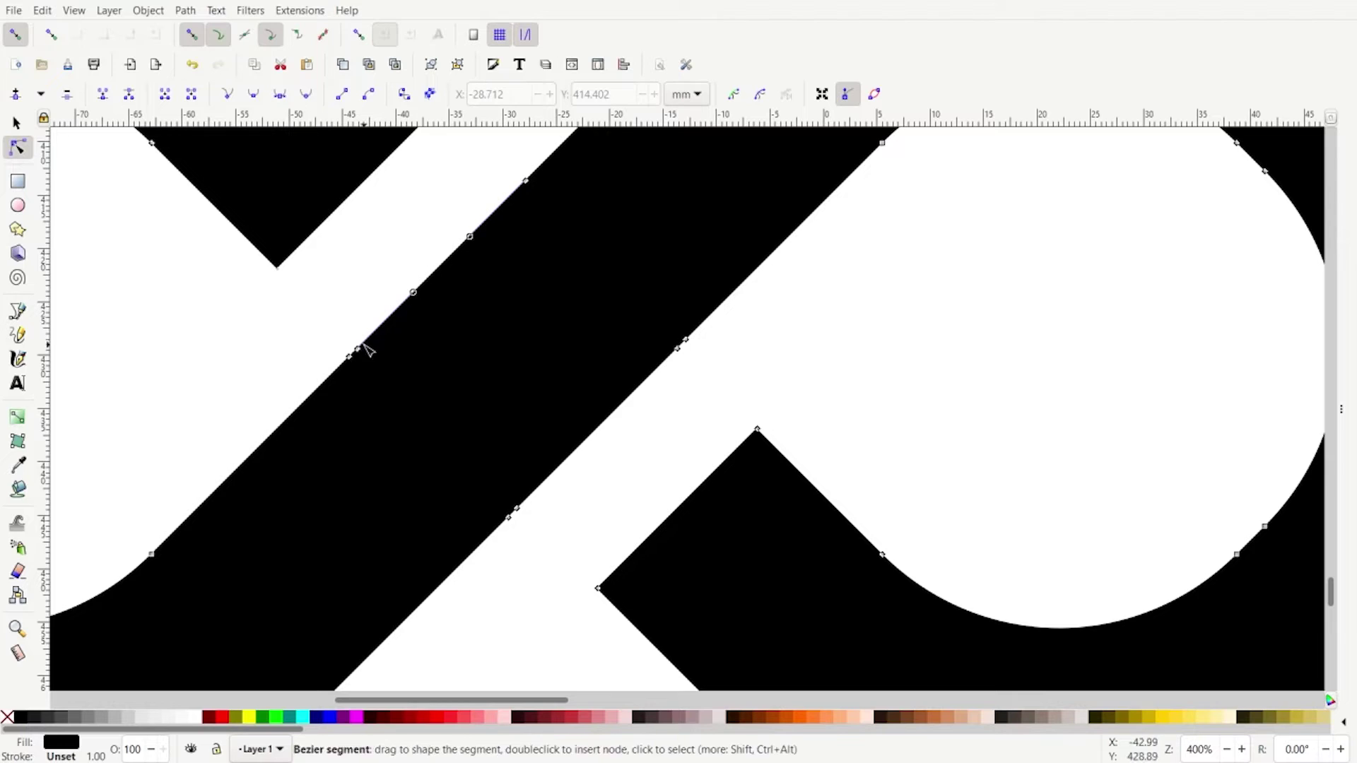
Make the nodes at the diagonal edge's ends sharp corners
left_click(358, 348)
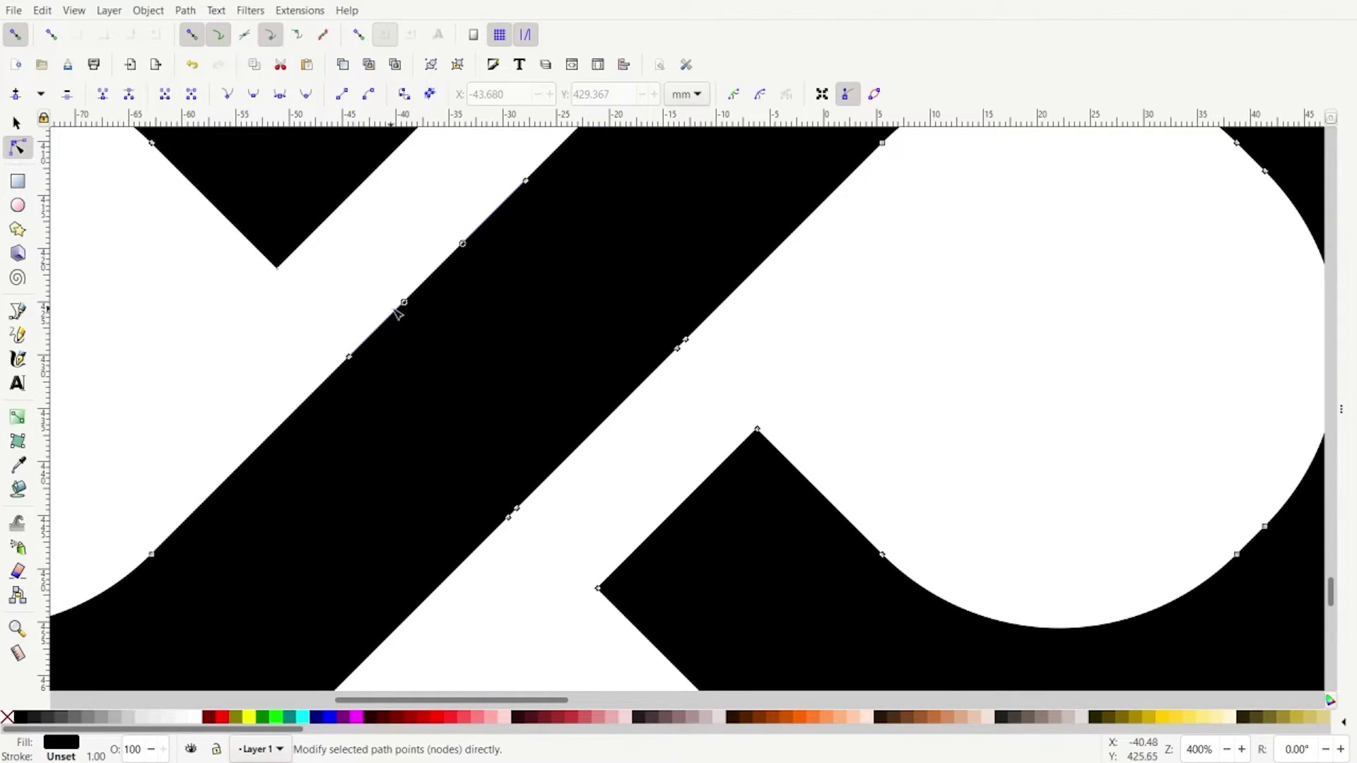
left_click_drag(312, 342, 396, 398)
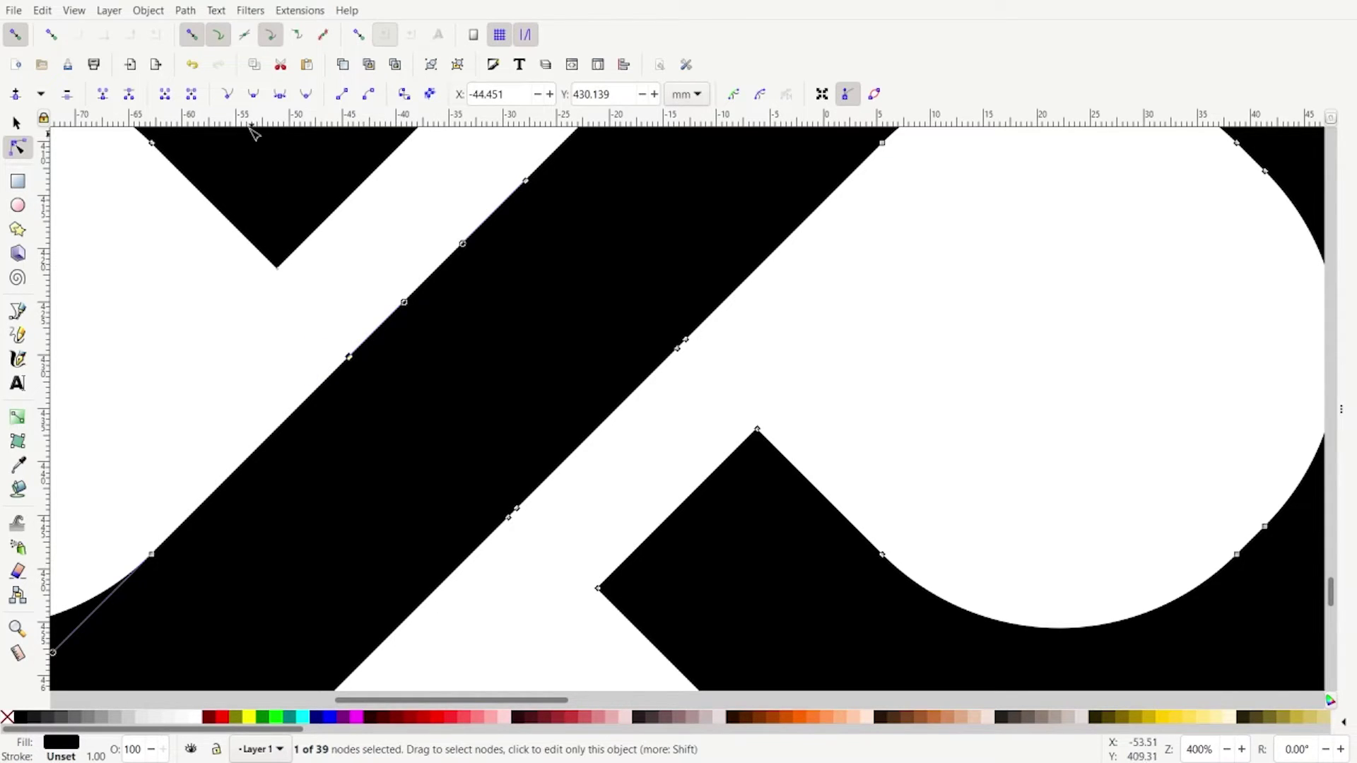
left_click(226, 96)
scroll(487, 184, "up", 4)
left_click_drag(497, 274, 560, 321)
left_click(228, 97)
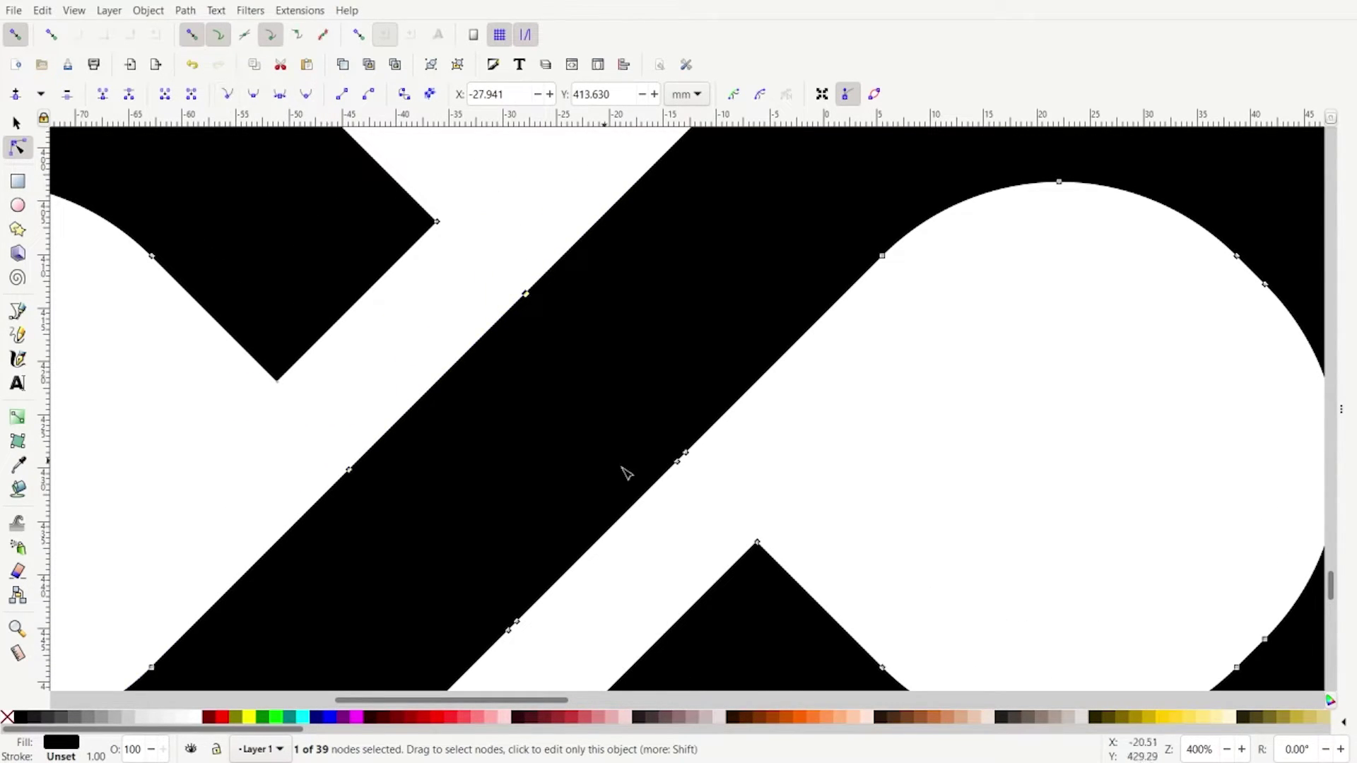
Check the nodes on the right diagonal edge and the crossing's lower edge
left_click(677, 462)
left_click(680, 466)
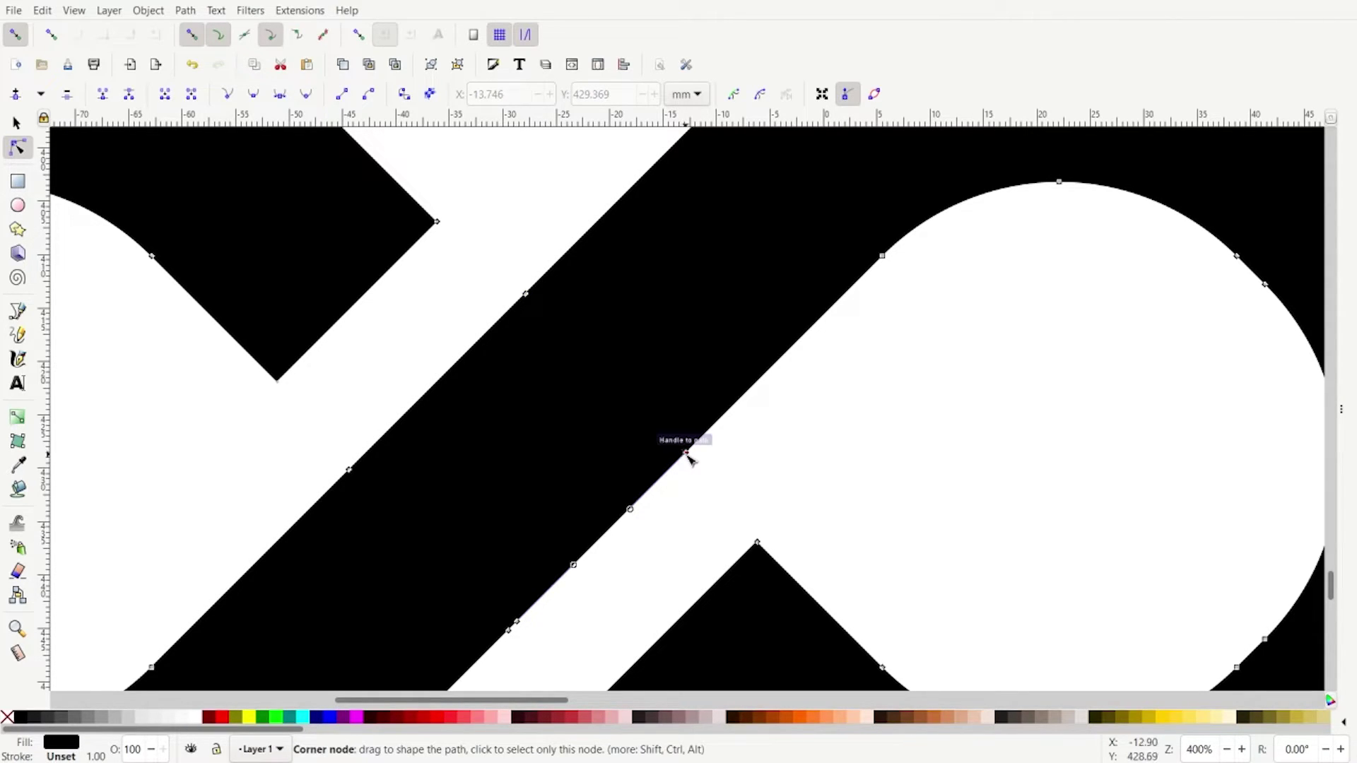
left_click(686, 452)
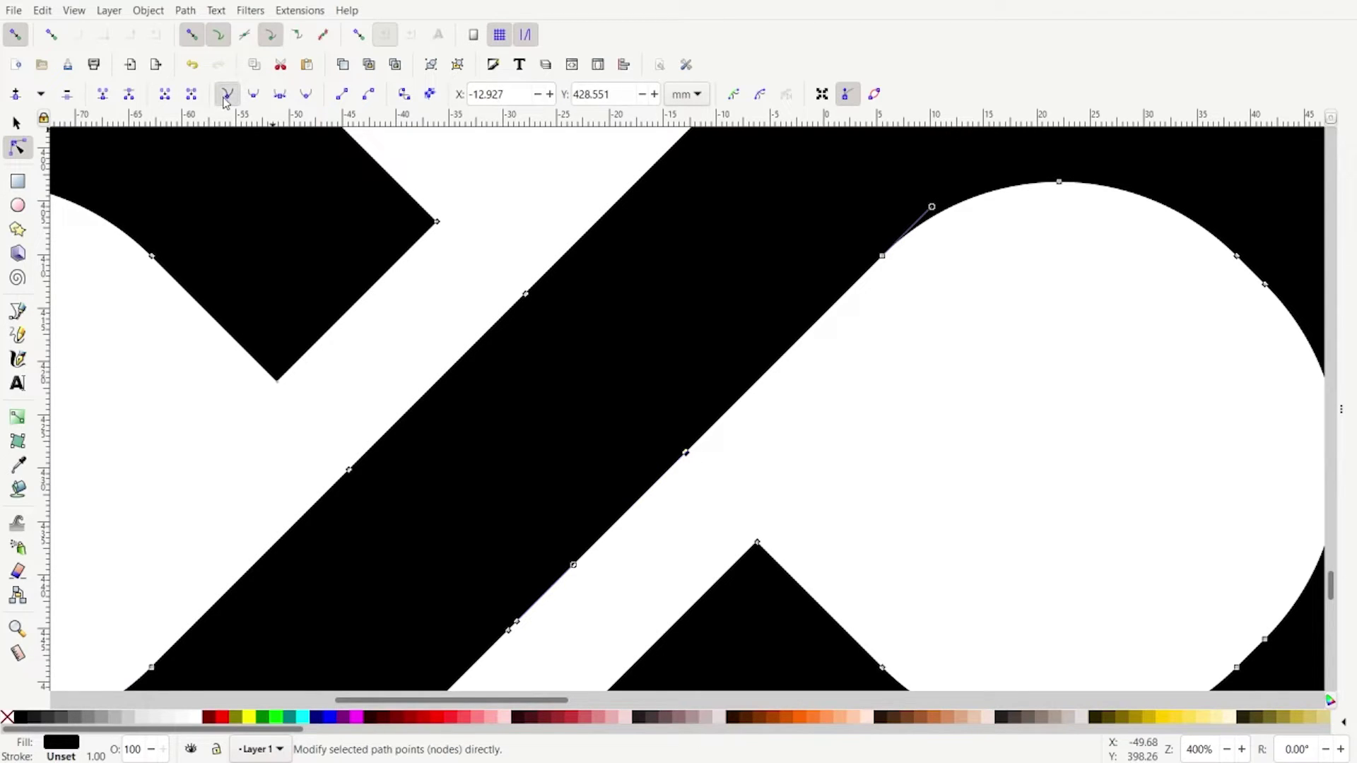
scroll(681, 540, "down", 4)
left_click(515, 510)
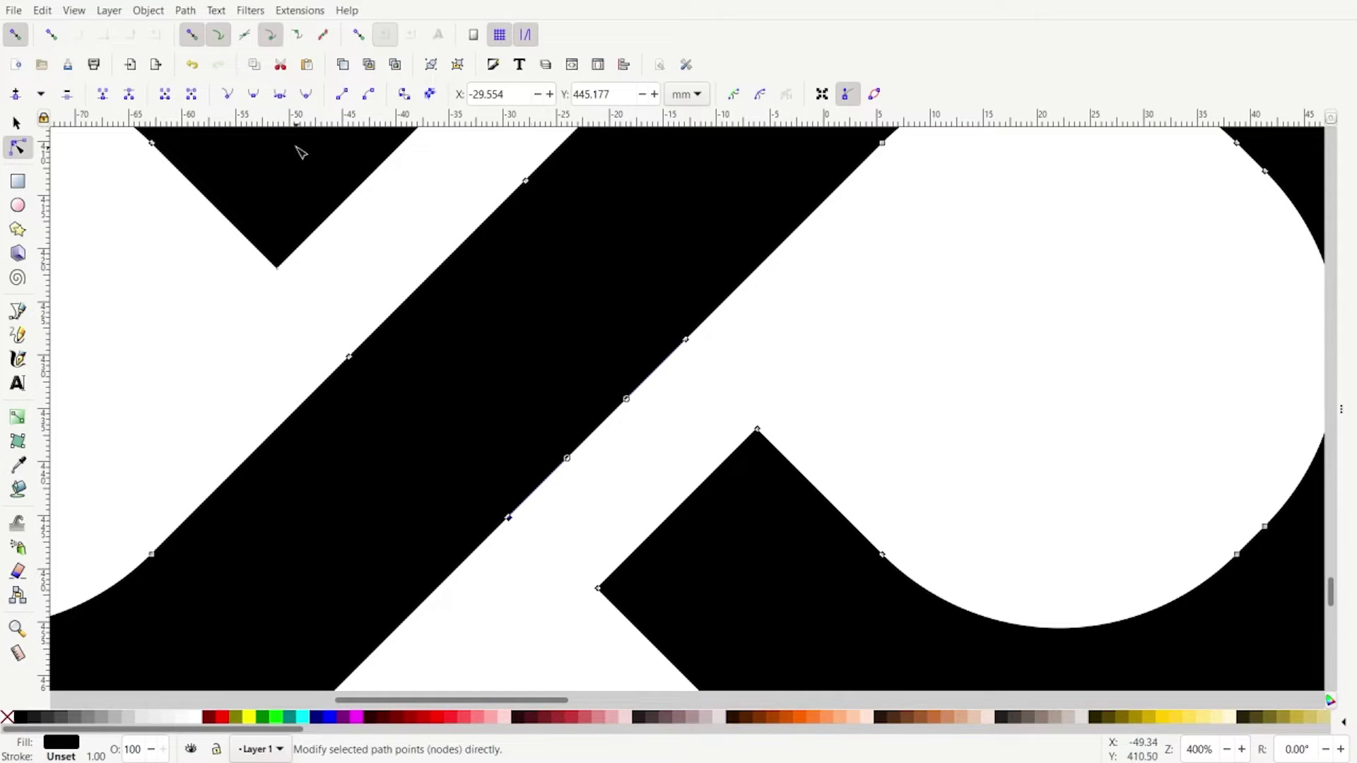
left_click(564, 514)
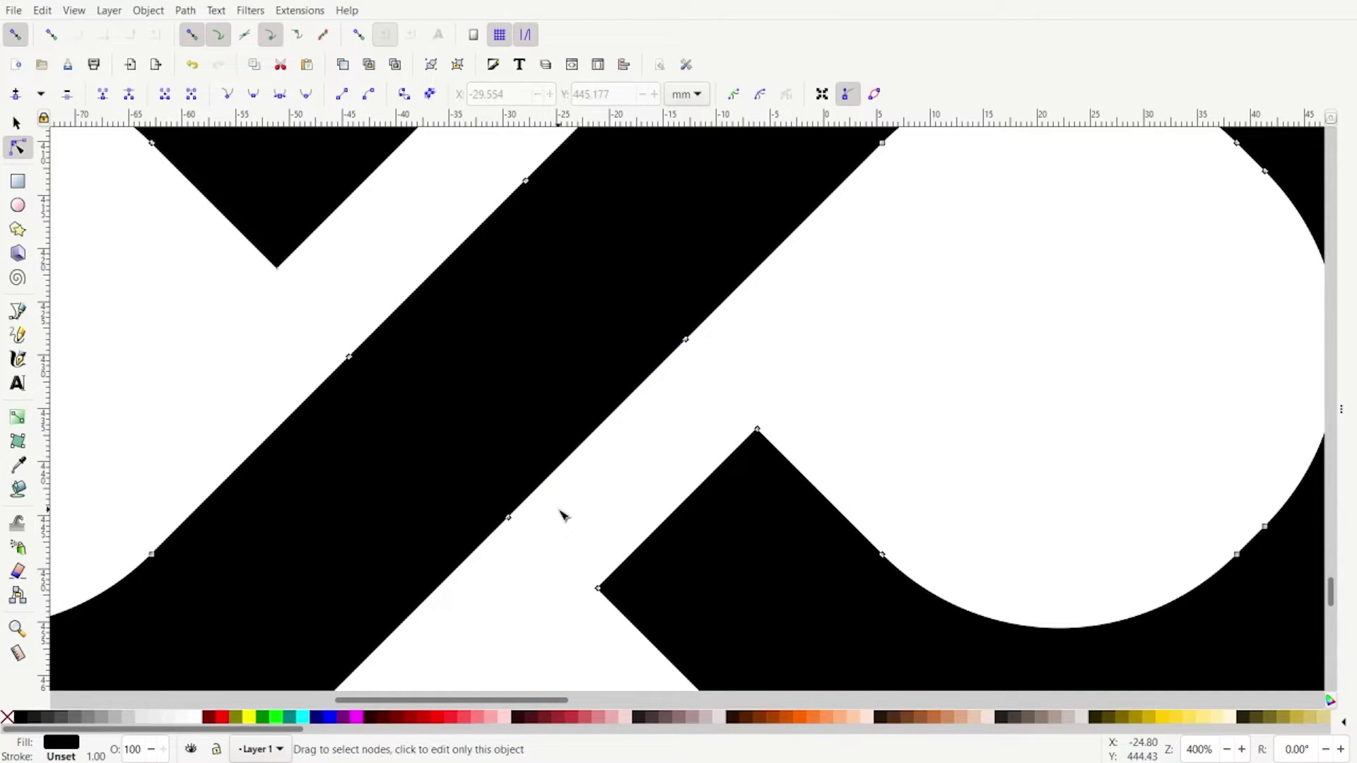
scroll(563, 514, "down", 2)
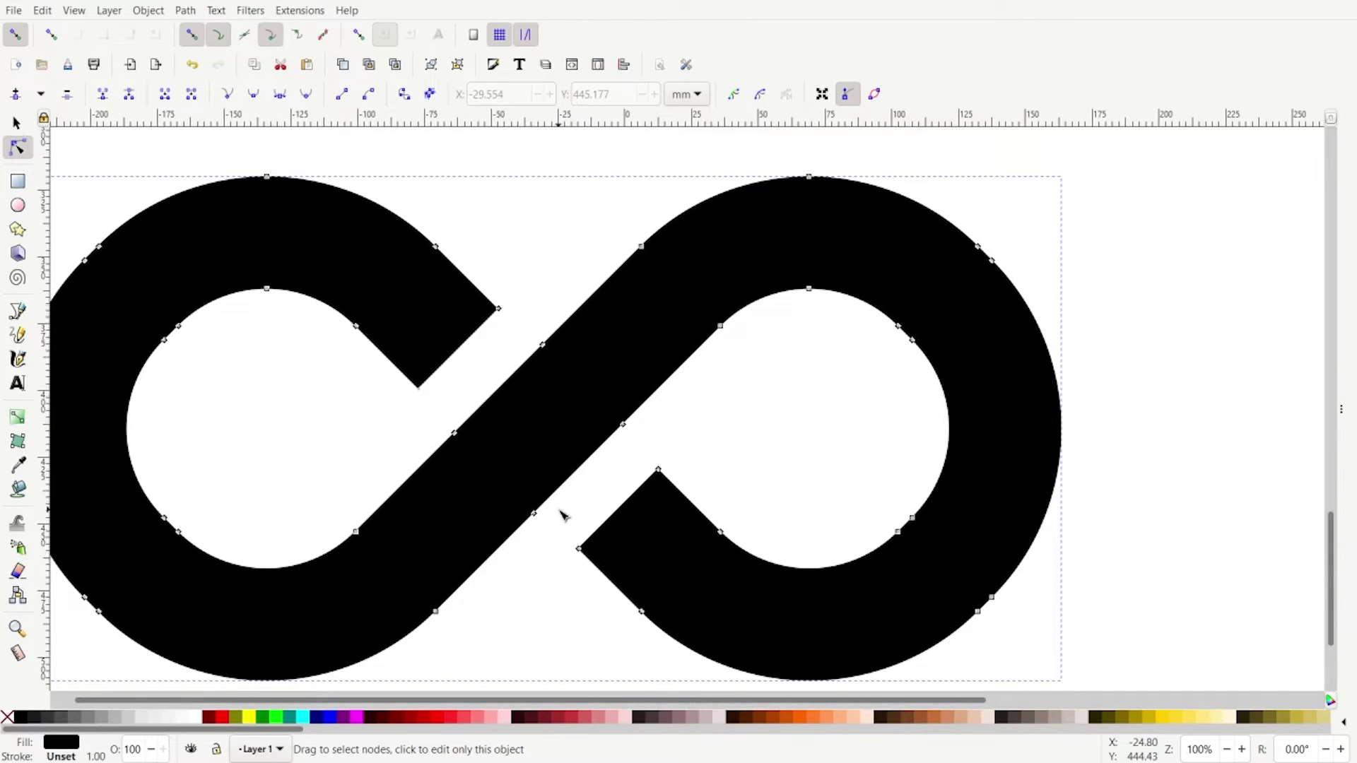
scroll(563, 515, "down", 2)
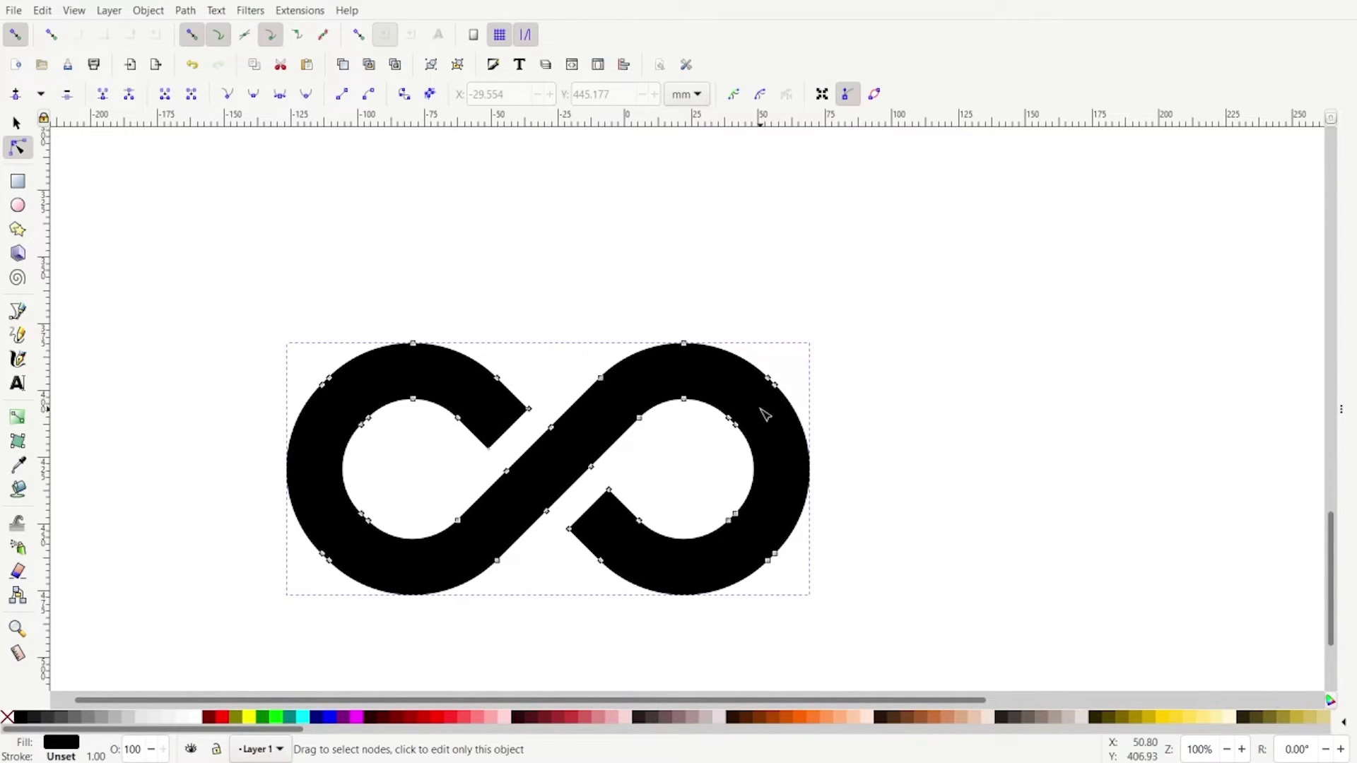
scroll(765, 414, "down", 2)
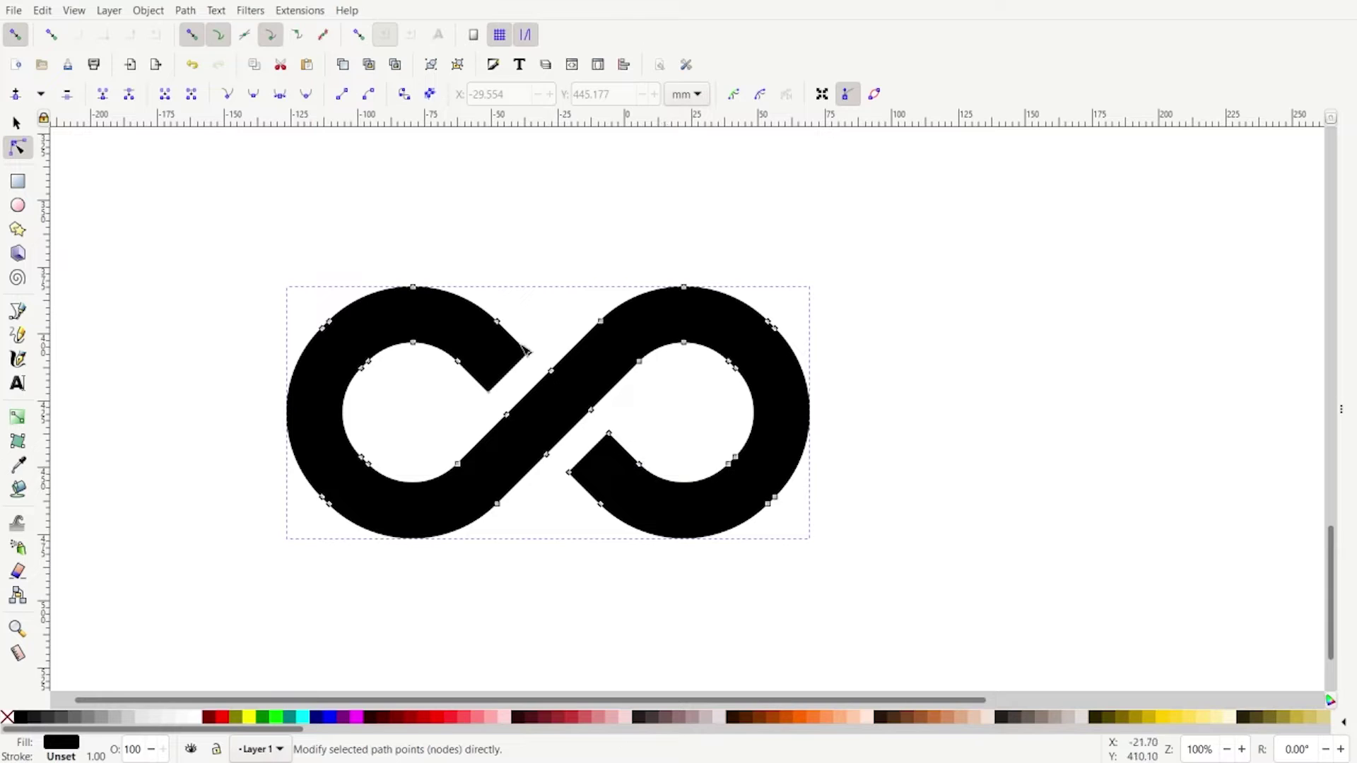
key("s")
scroll(393, 311, "down", 2)
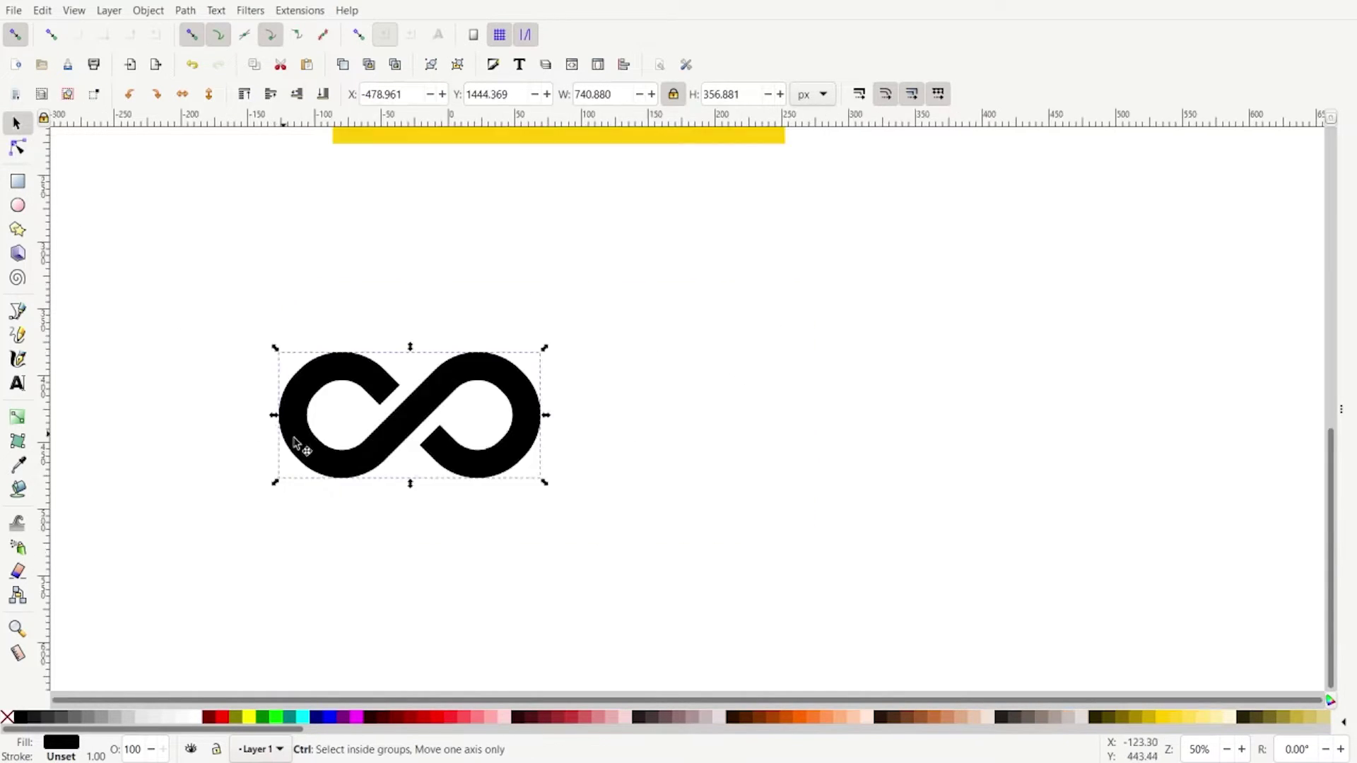
scroll(506, 251, "up", 3)
scroll(580, 449, "up", 2)
scroll(579, 448, "up", 1)
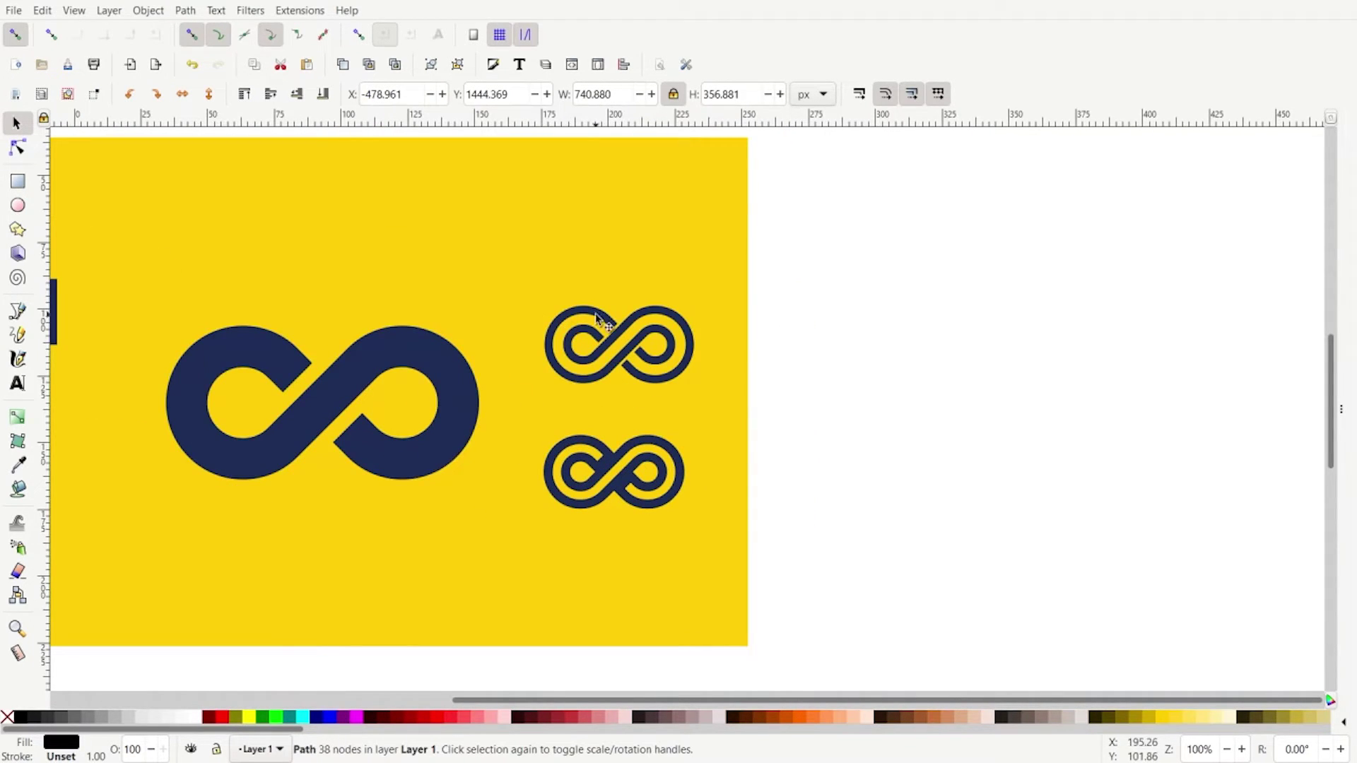
scroll(707, 382, "down", 2, "ctrl")
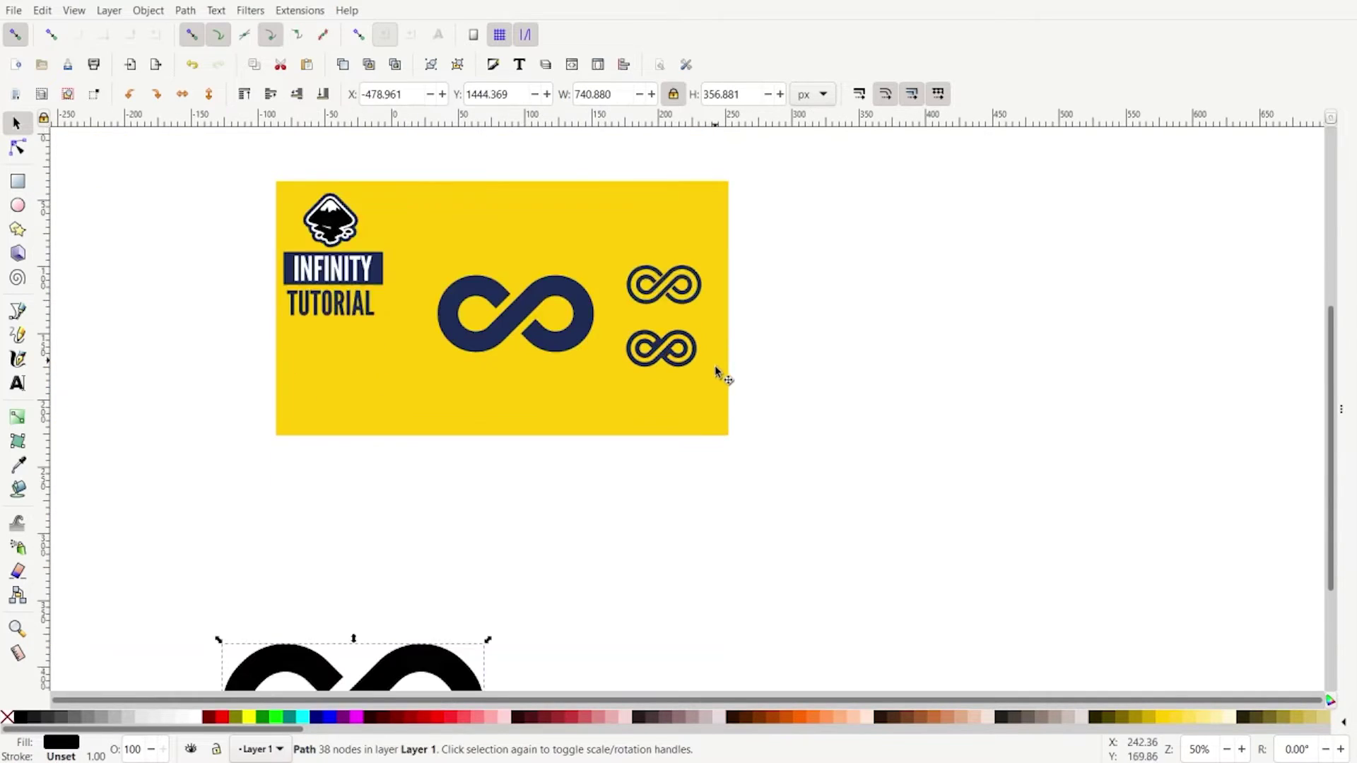
scroll(692, 400, "down", 6)
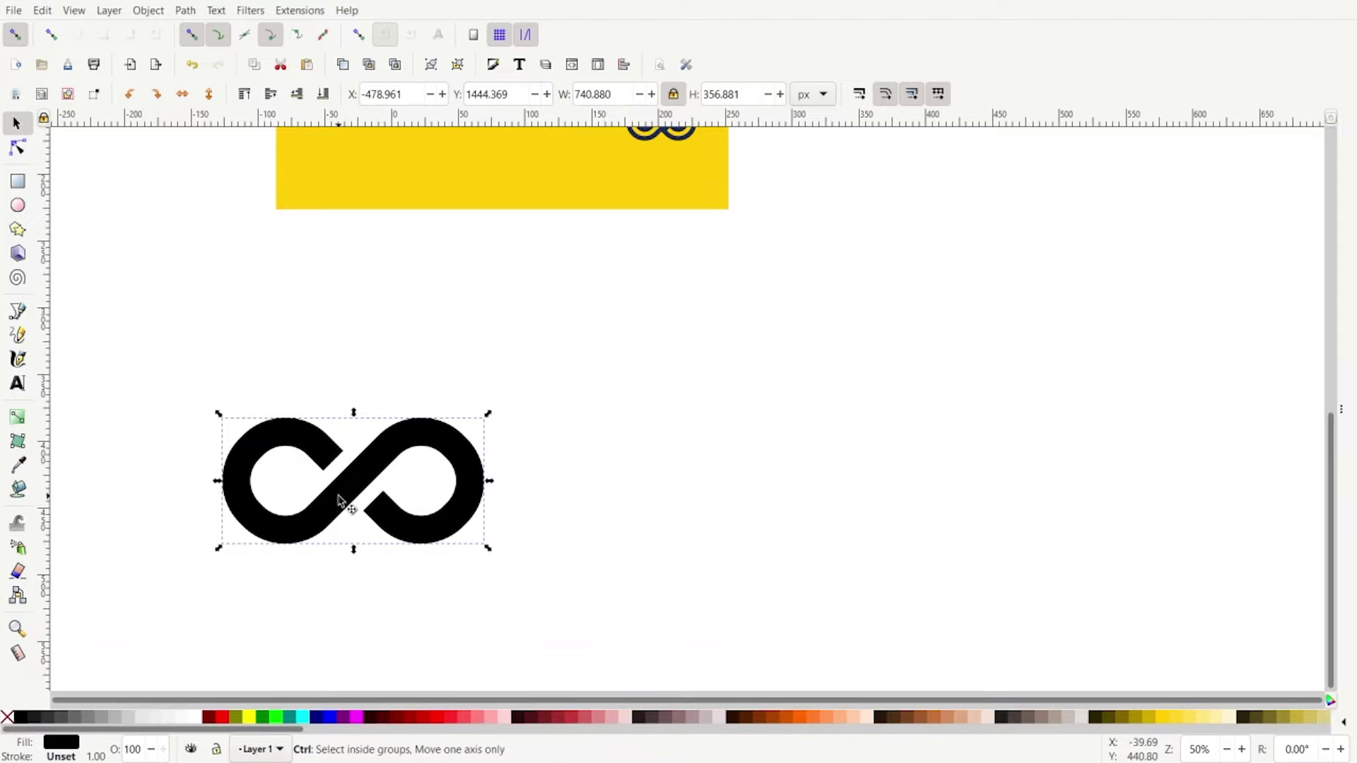
Duplicate the solid infinity and move the copy to its right
key("ctrl+d")
left_click_drag(340, 500, 714, 440)
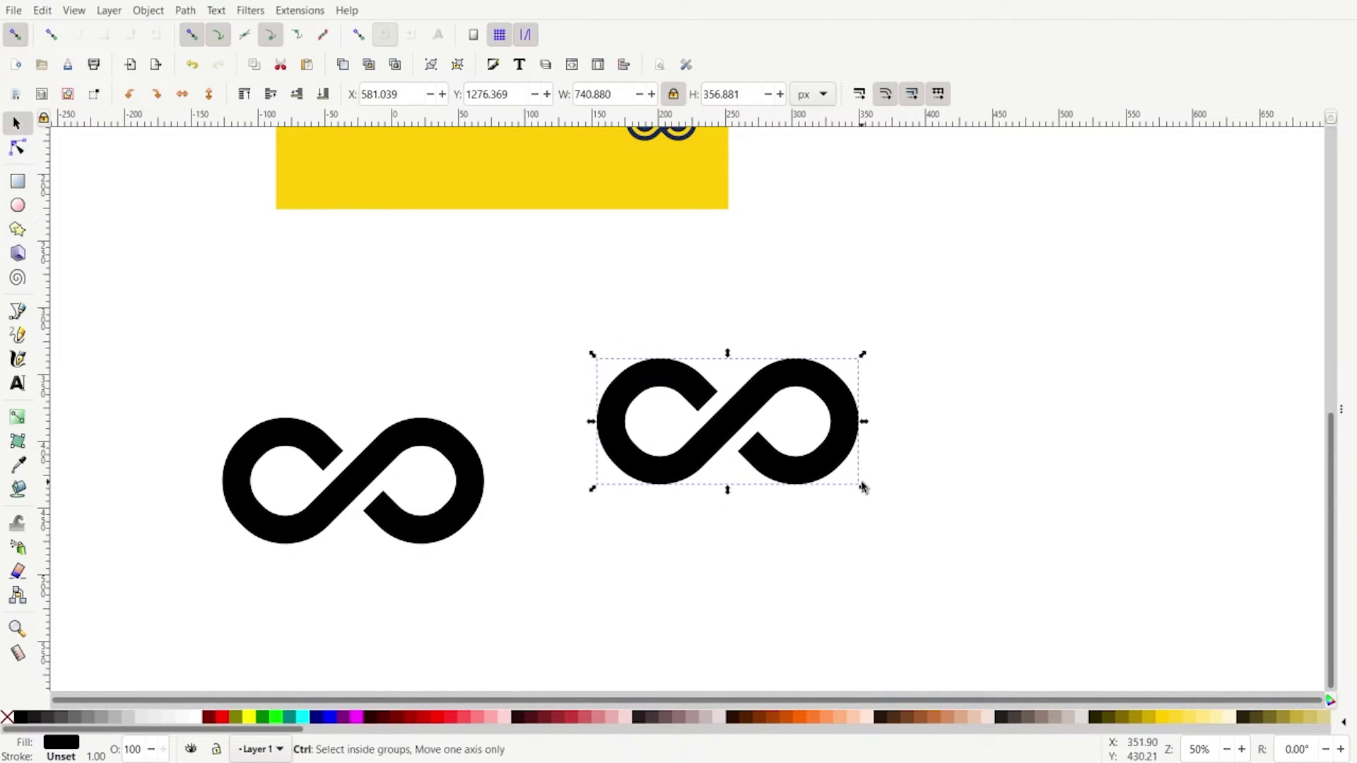
scroll(861, 486, "up", 2, "ctrl")
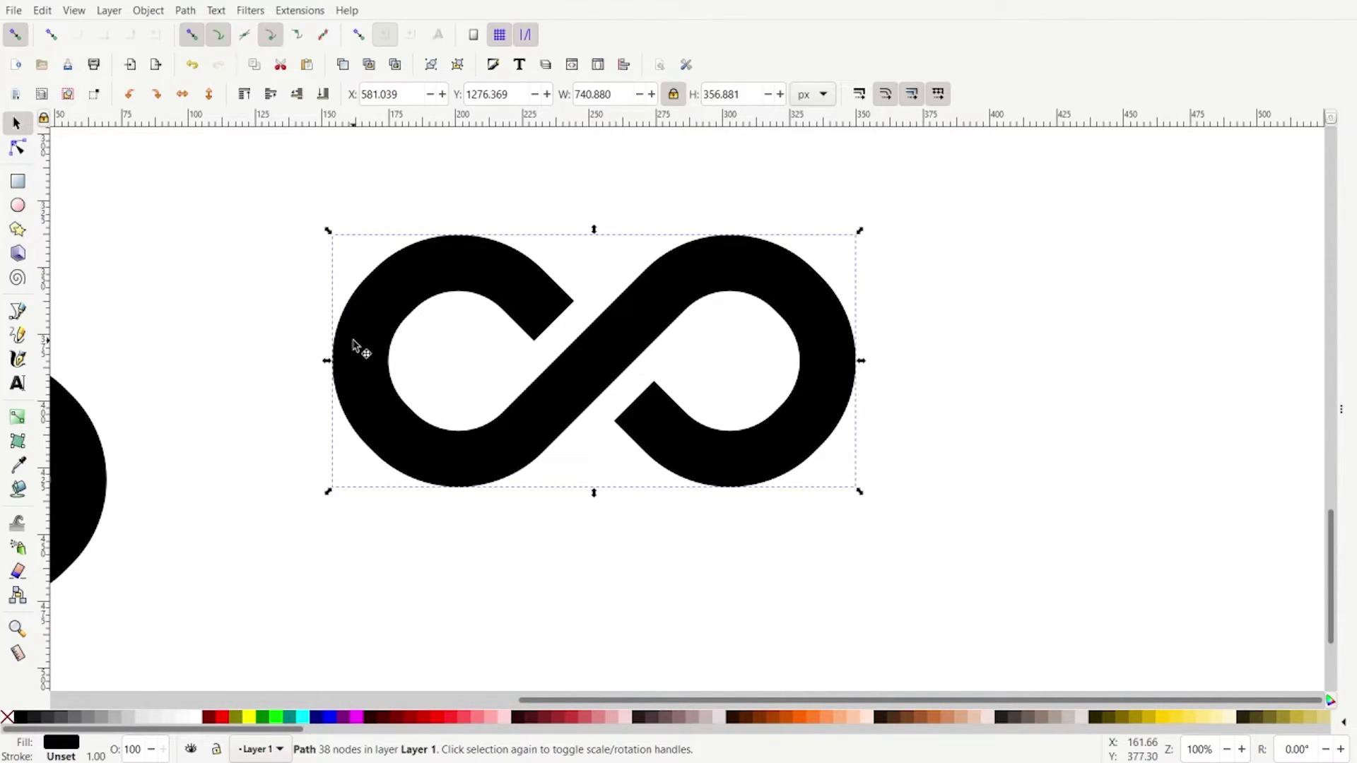
Give the copy a 20 px flat black stroke and no fill
left_click(493, 66)
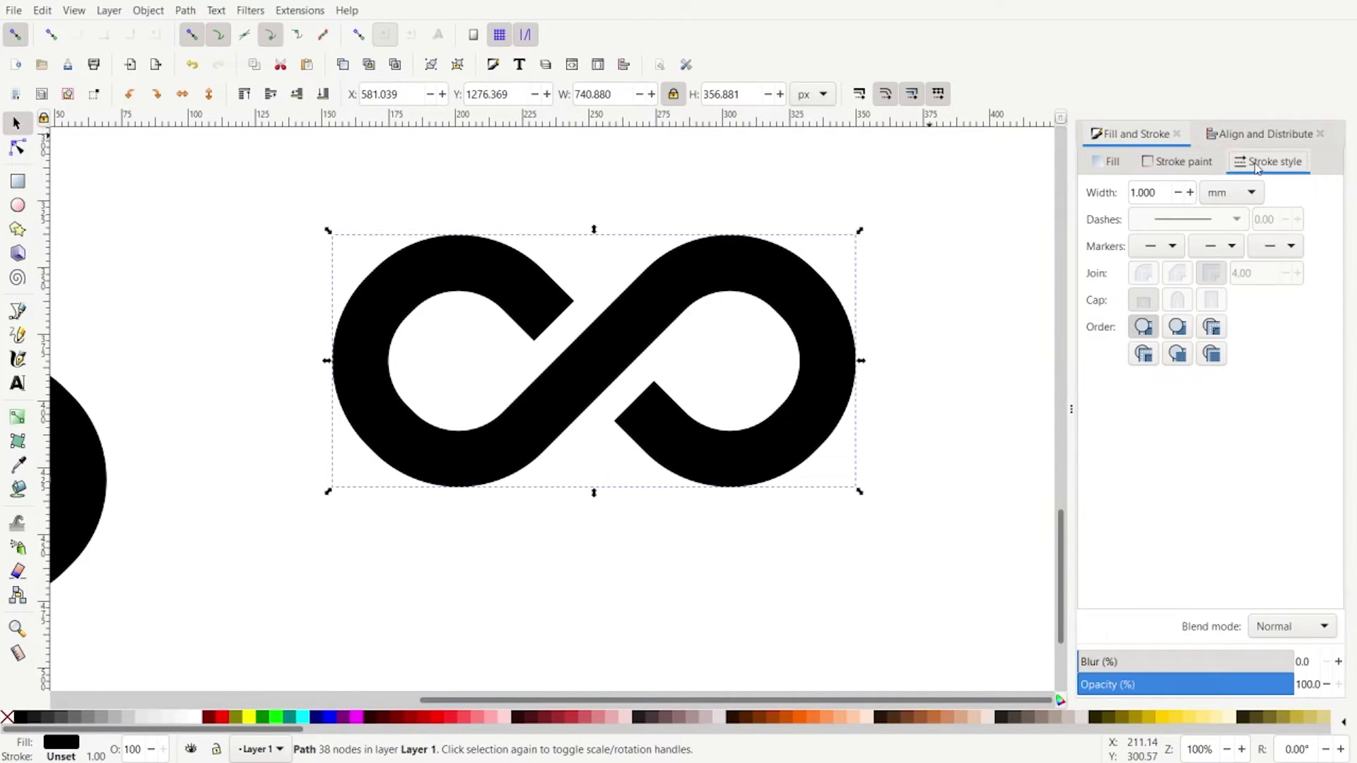
left_click(1231, 192)
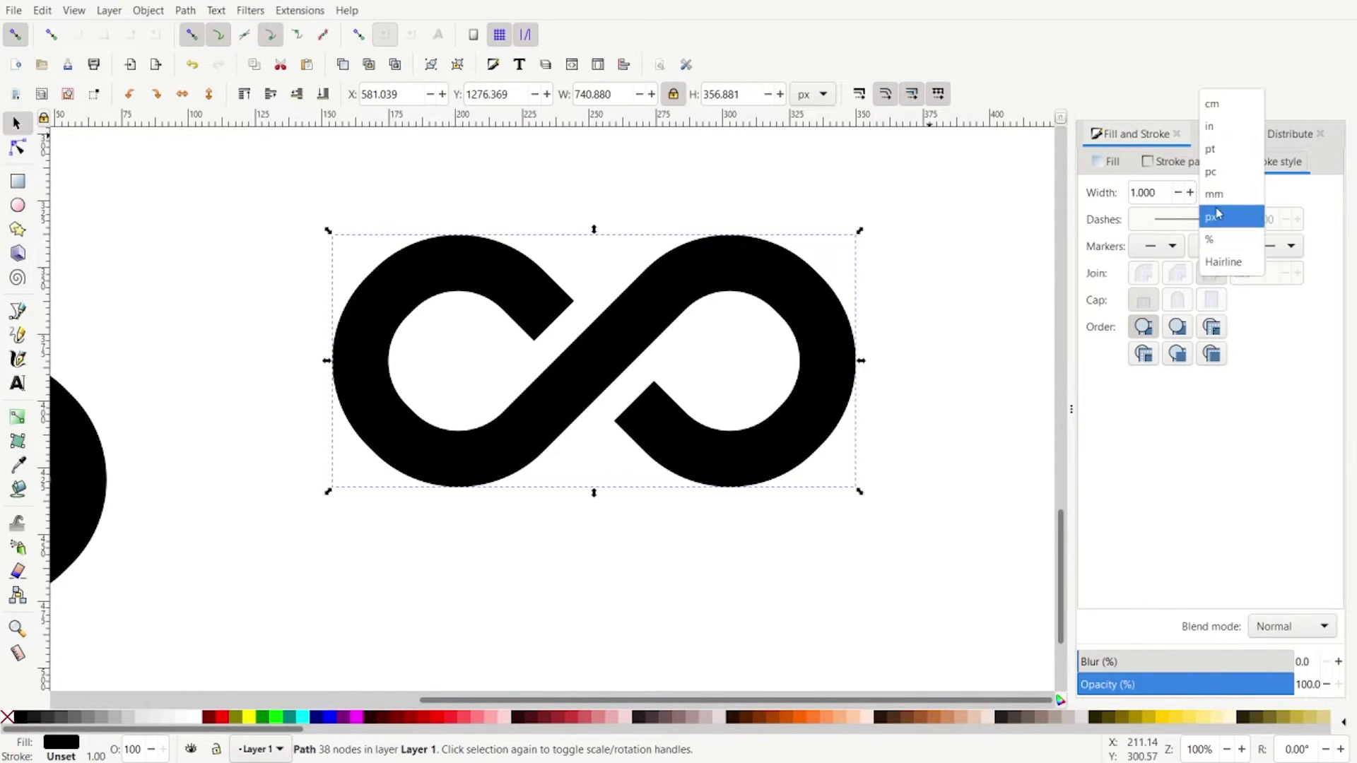
left_click(1214, 212)
triple_click(1160, 192)
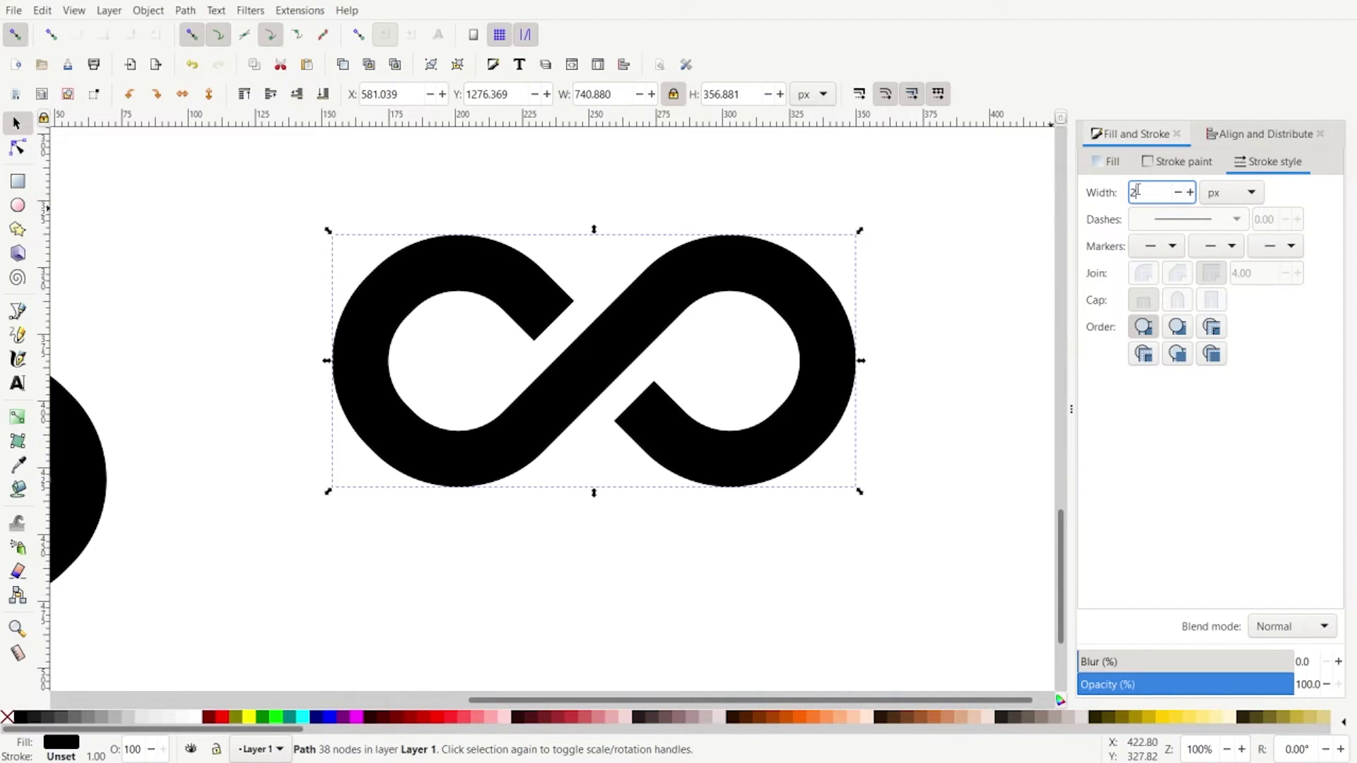
key("Return")
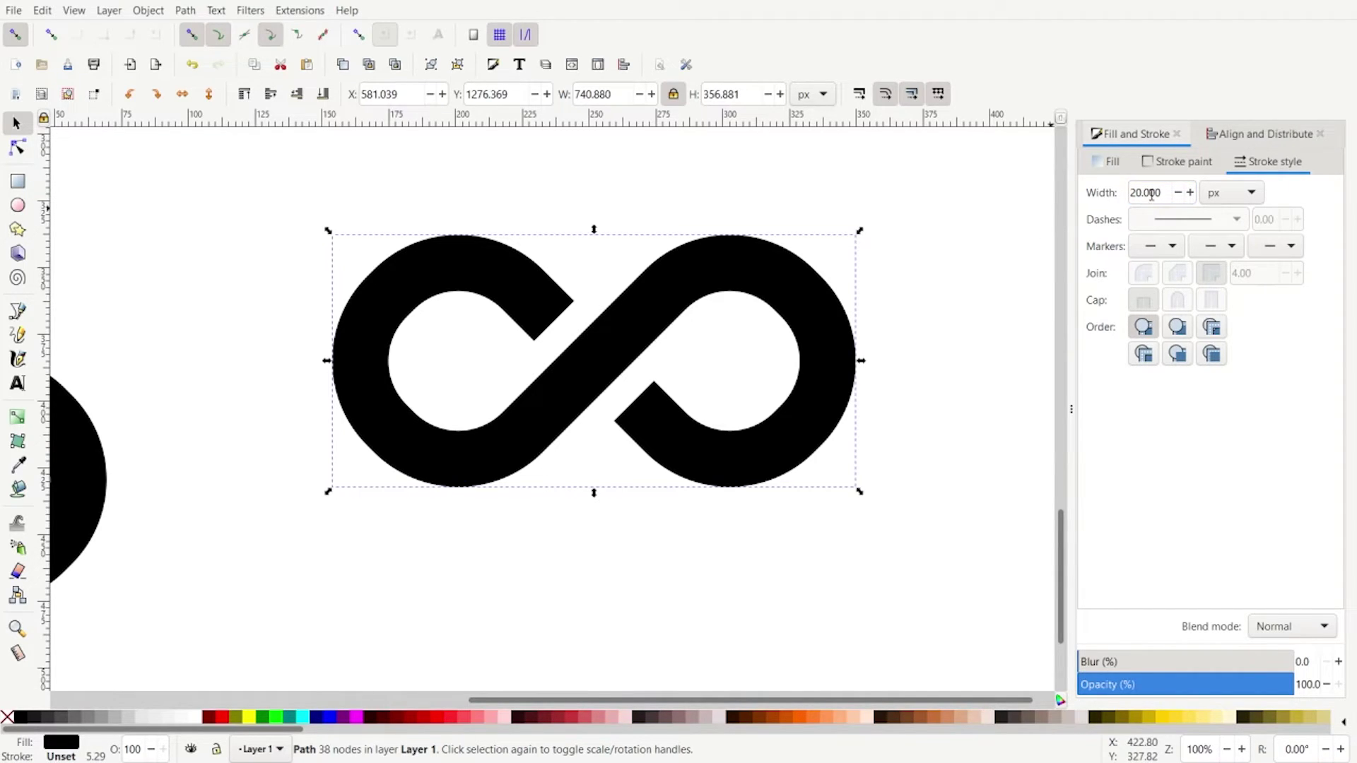
left_click(1179, 161)
left_click(1123, 193)
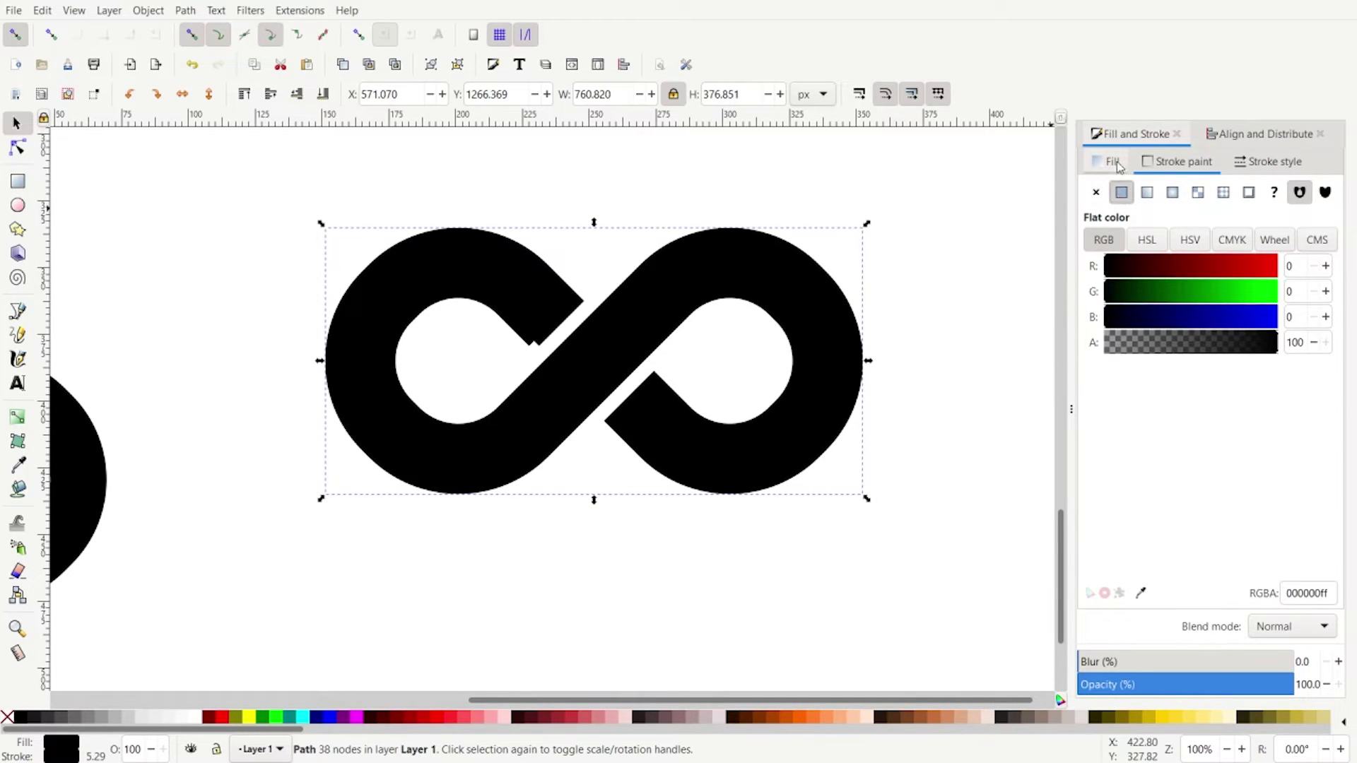
left_click(1115, 163)
left_click(1096, 193)
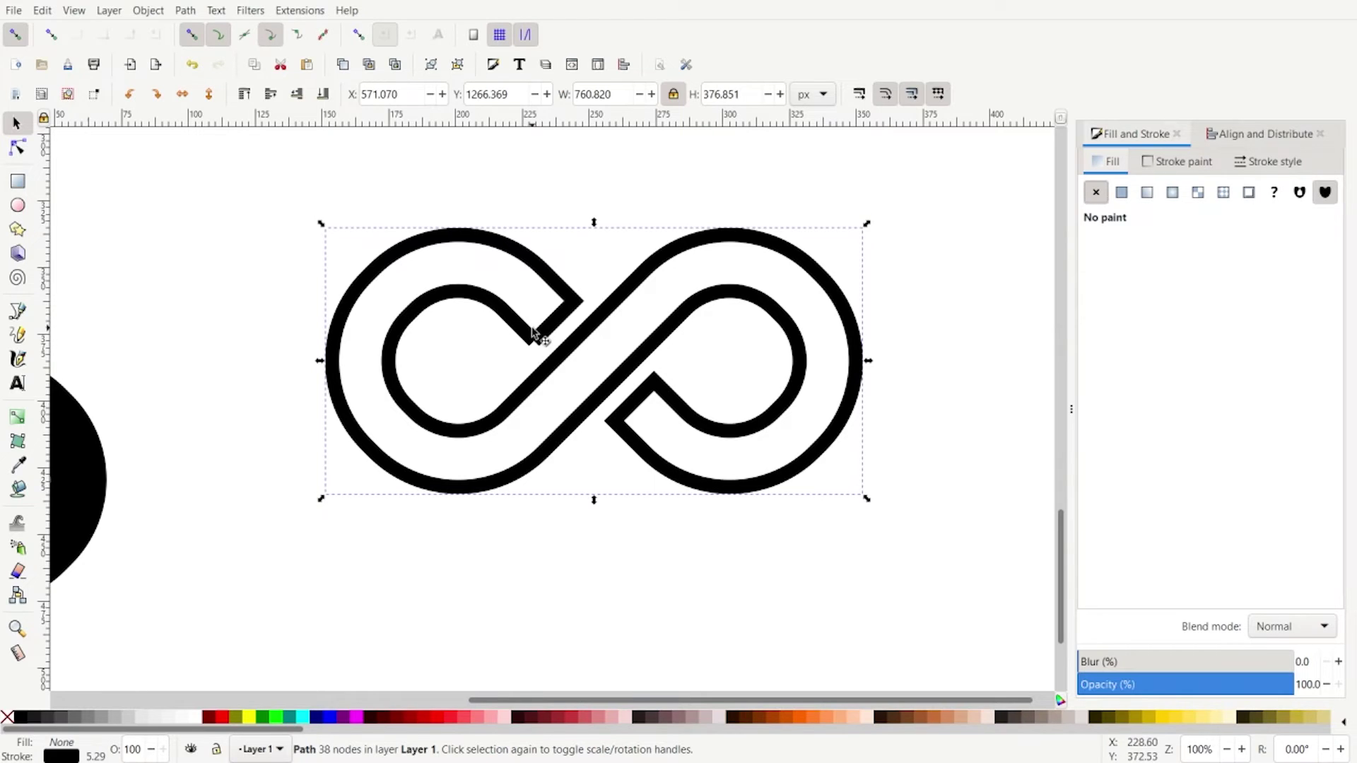
left_click(17, 147)
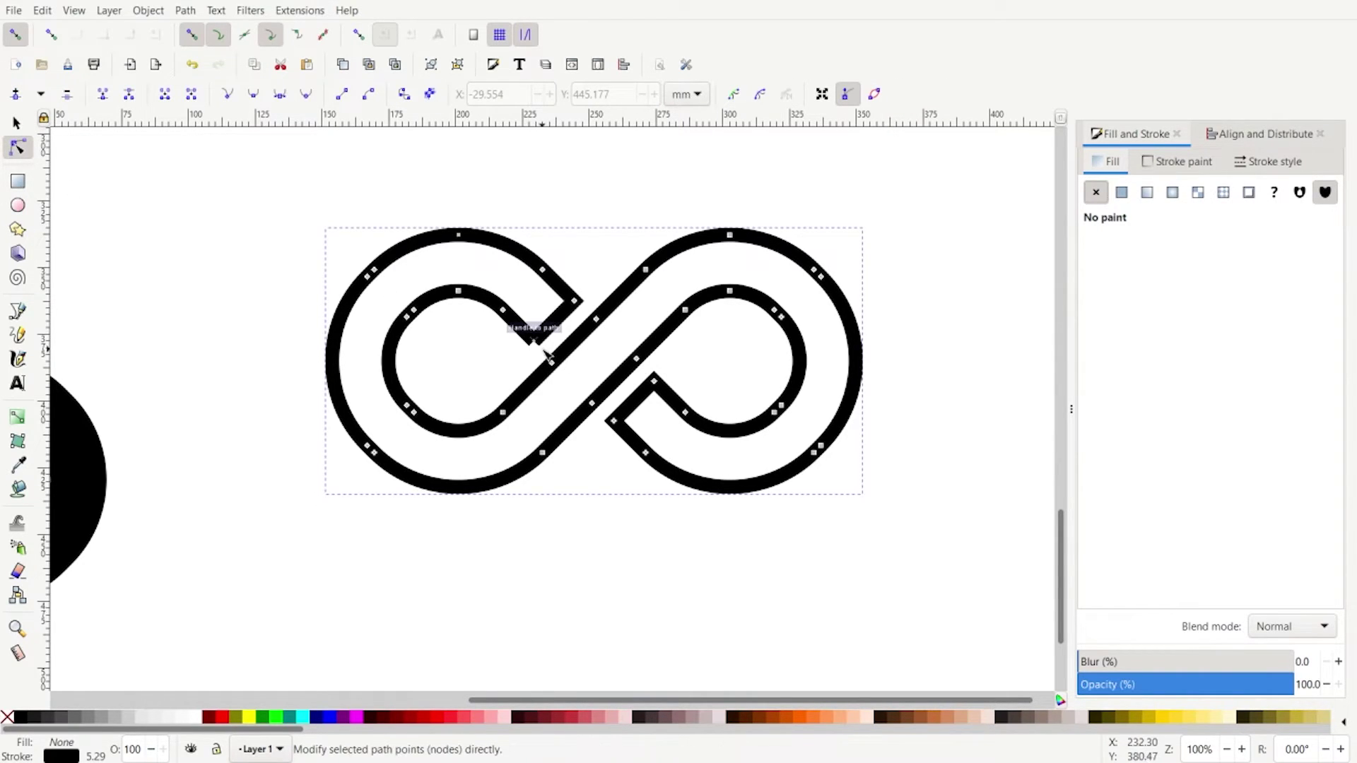
scroll(546, 350, "up", 1)
scroll(635, 367, "down", 5)
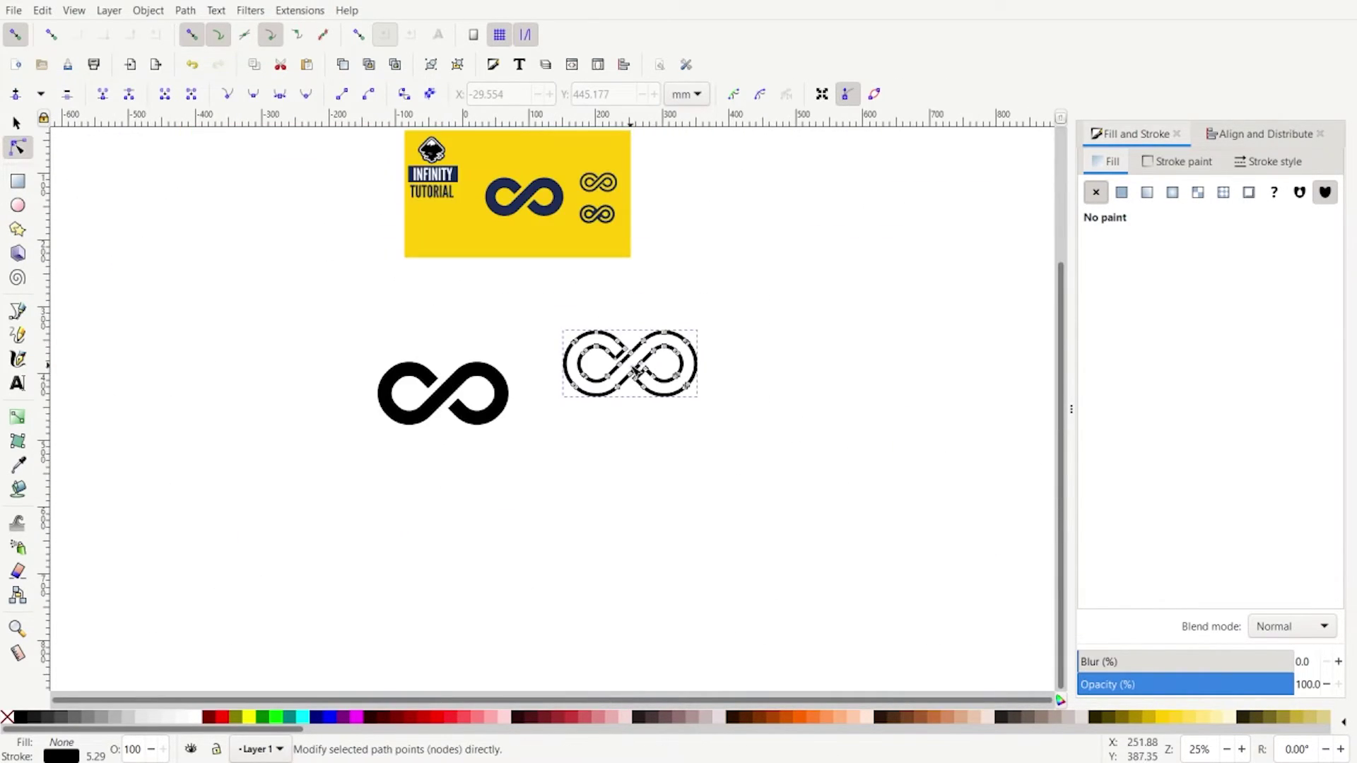
Zoom to the solid infinity and try reshaping the gap's inner nodes, undoing both attempts
key("s")
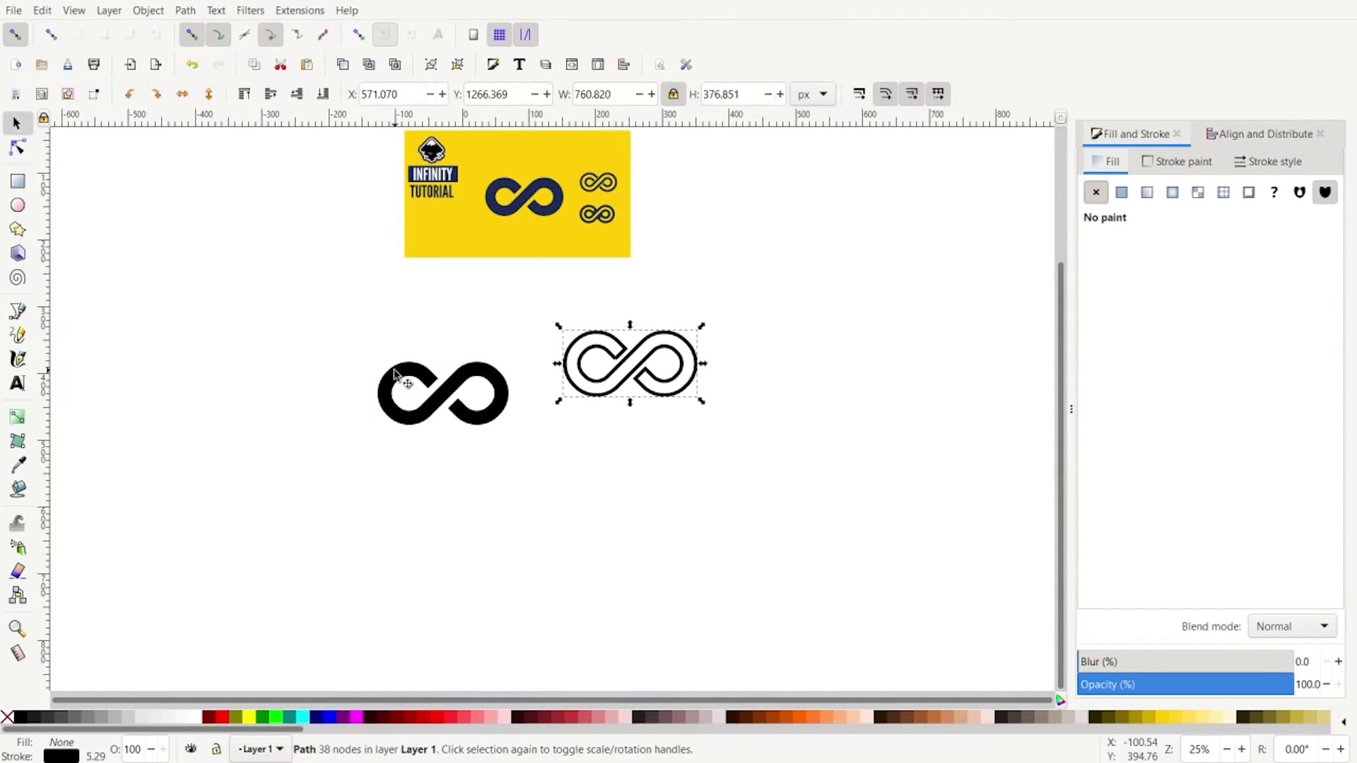
left_click(392, 375)
key("3")
left_click(17, 147)
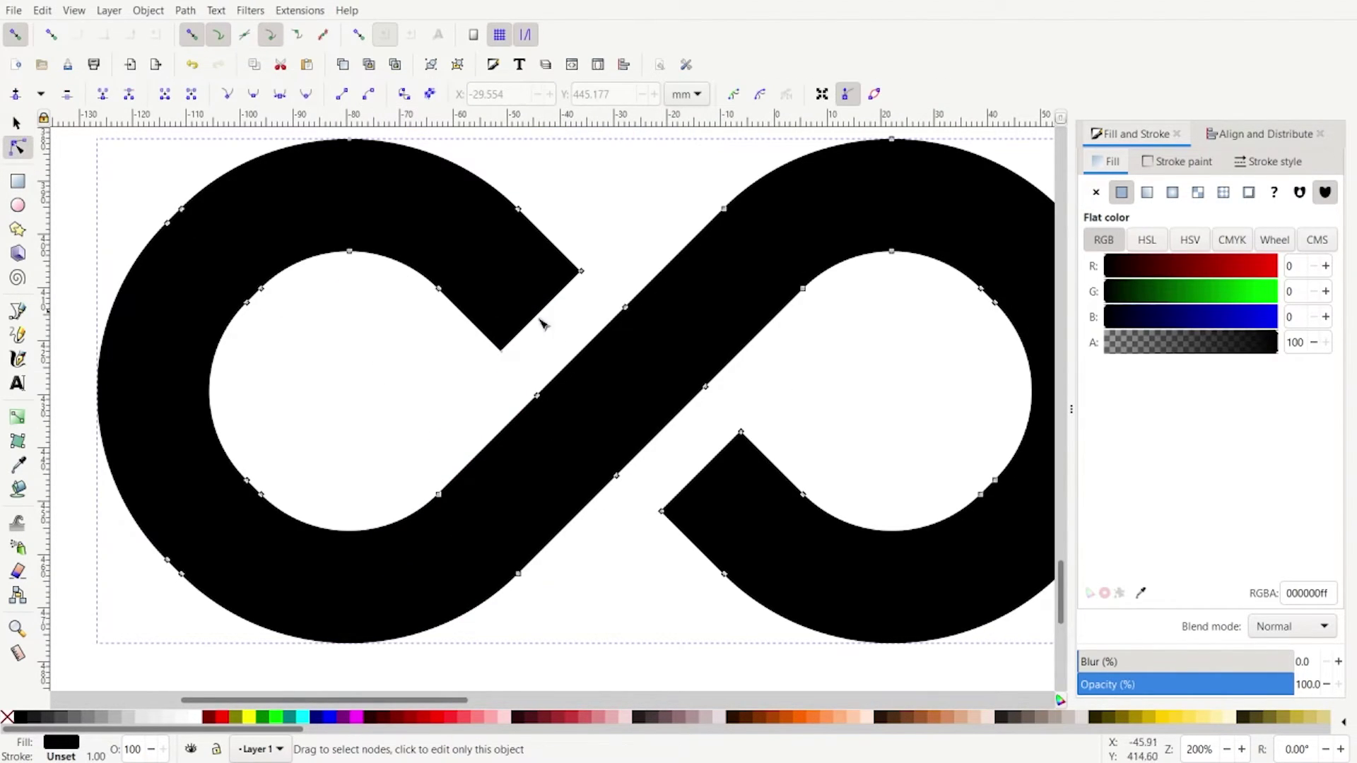
left_click(502, 350)
scroll(503, 352, "up", 2)
left_click_drag(503, 353, 495, 395)
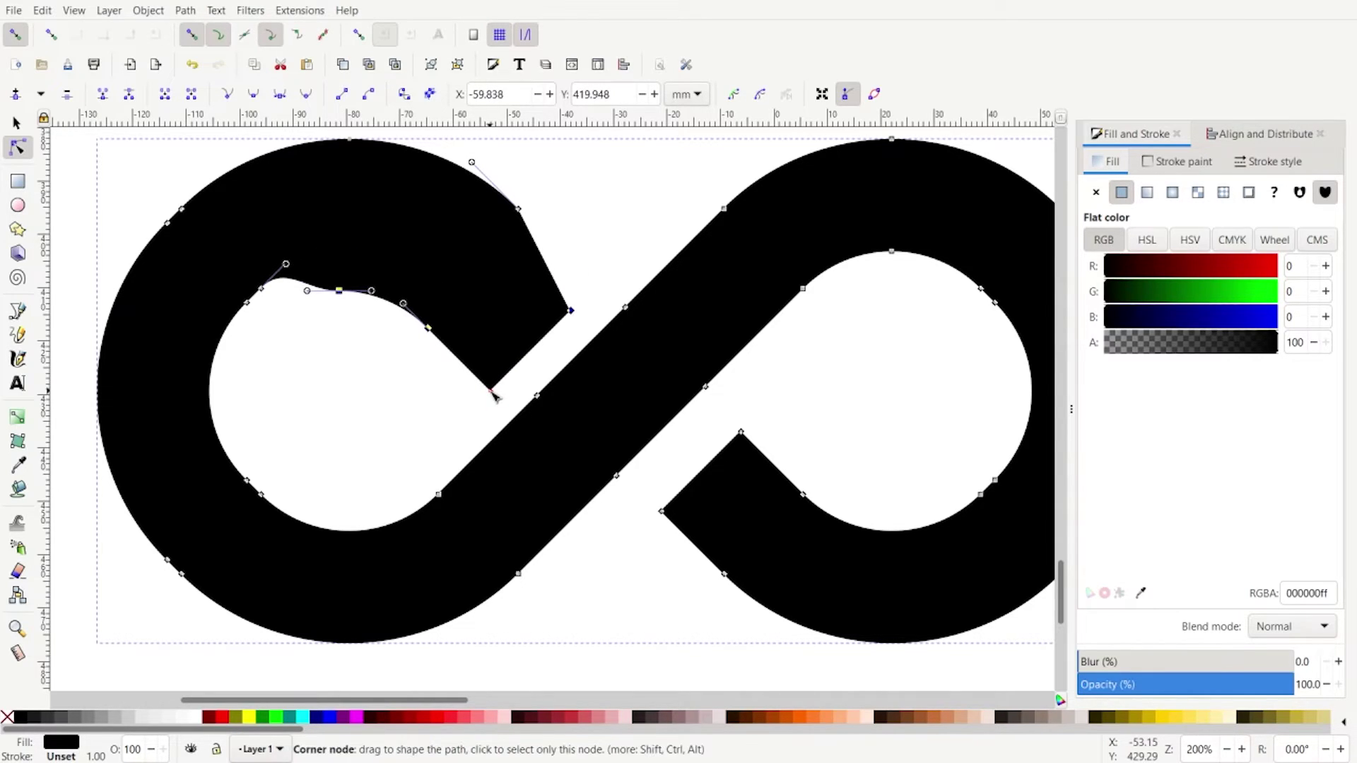
key("ctrl+z")
left_click(502, 350)
left_click_drag(502, 350, 527, 369)
key("ctrl+z")
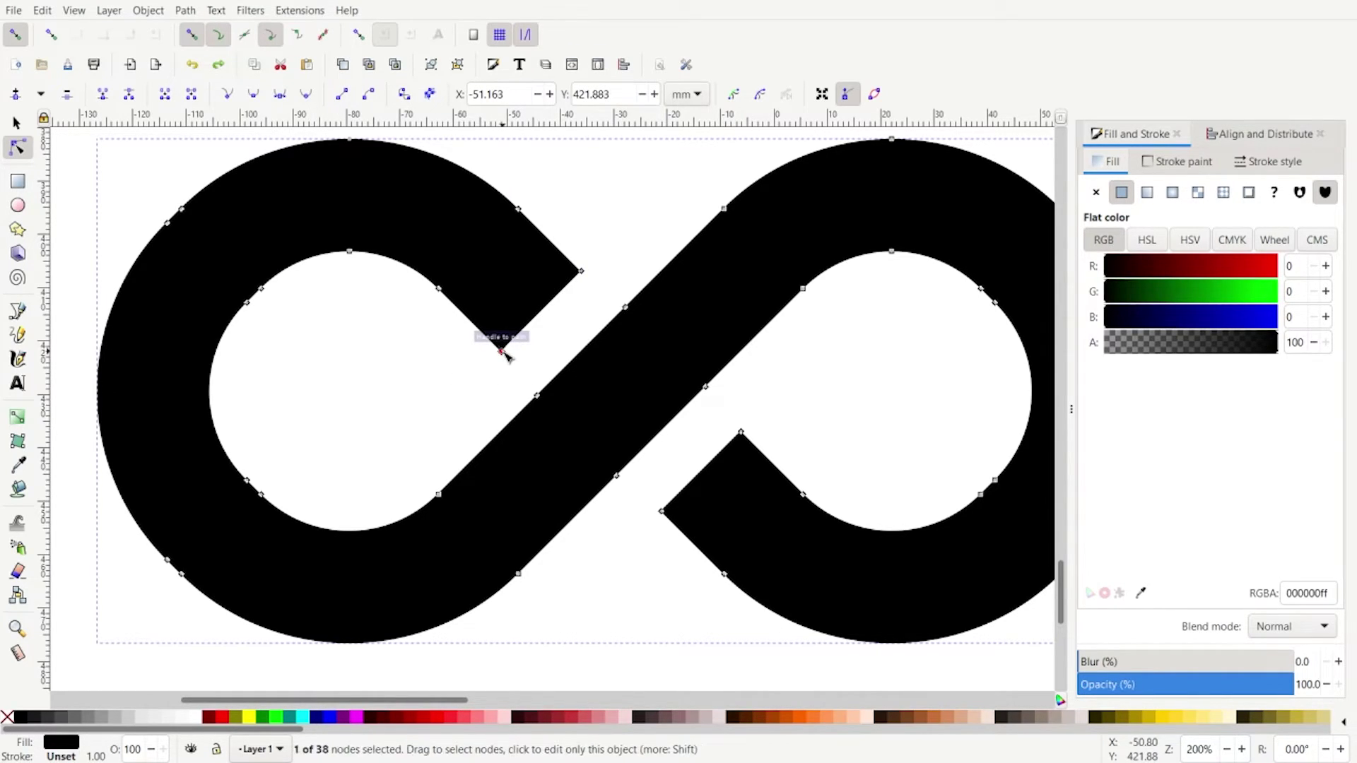
Make the gap's inner corner node a sharp corner
left_click(503, 352)
left_click(17, 127)
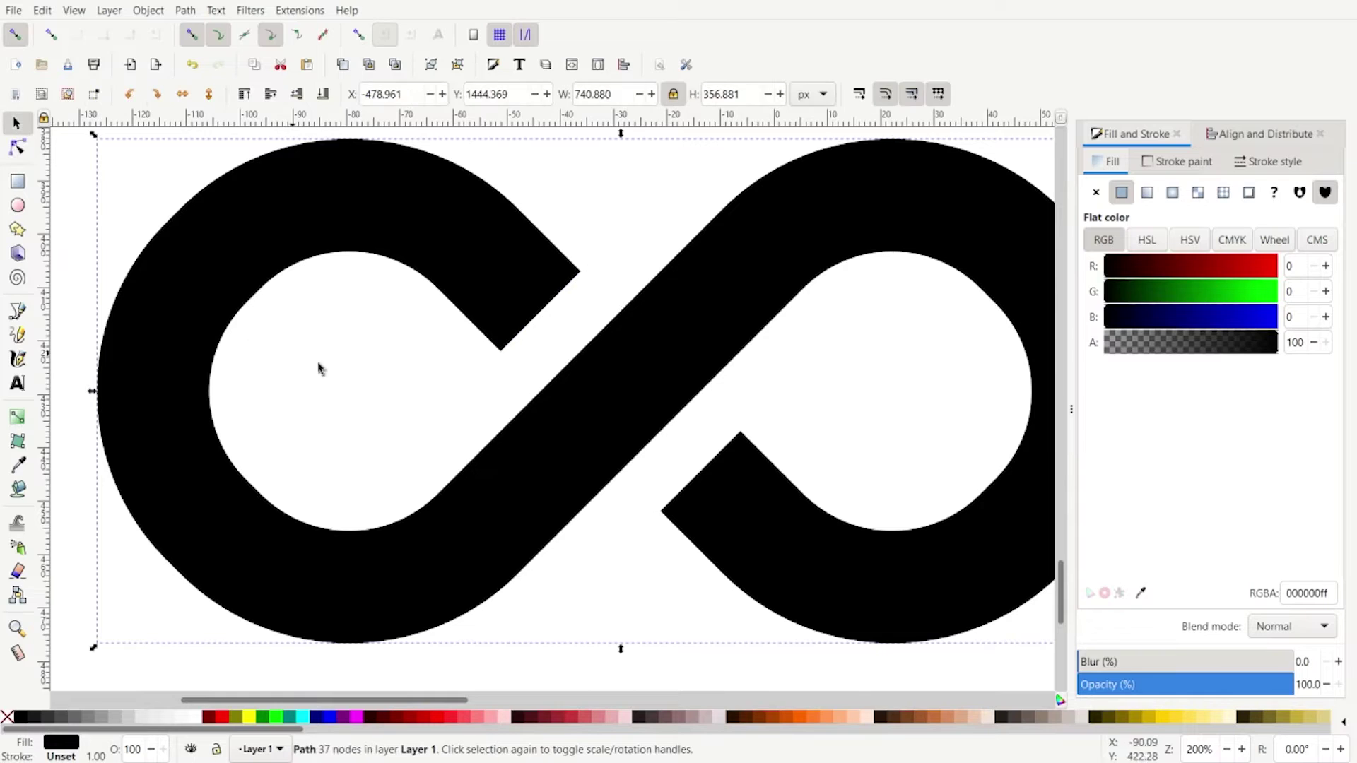
key("n")
left_click_drag(514, 369, 456, 309)
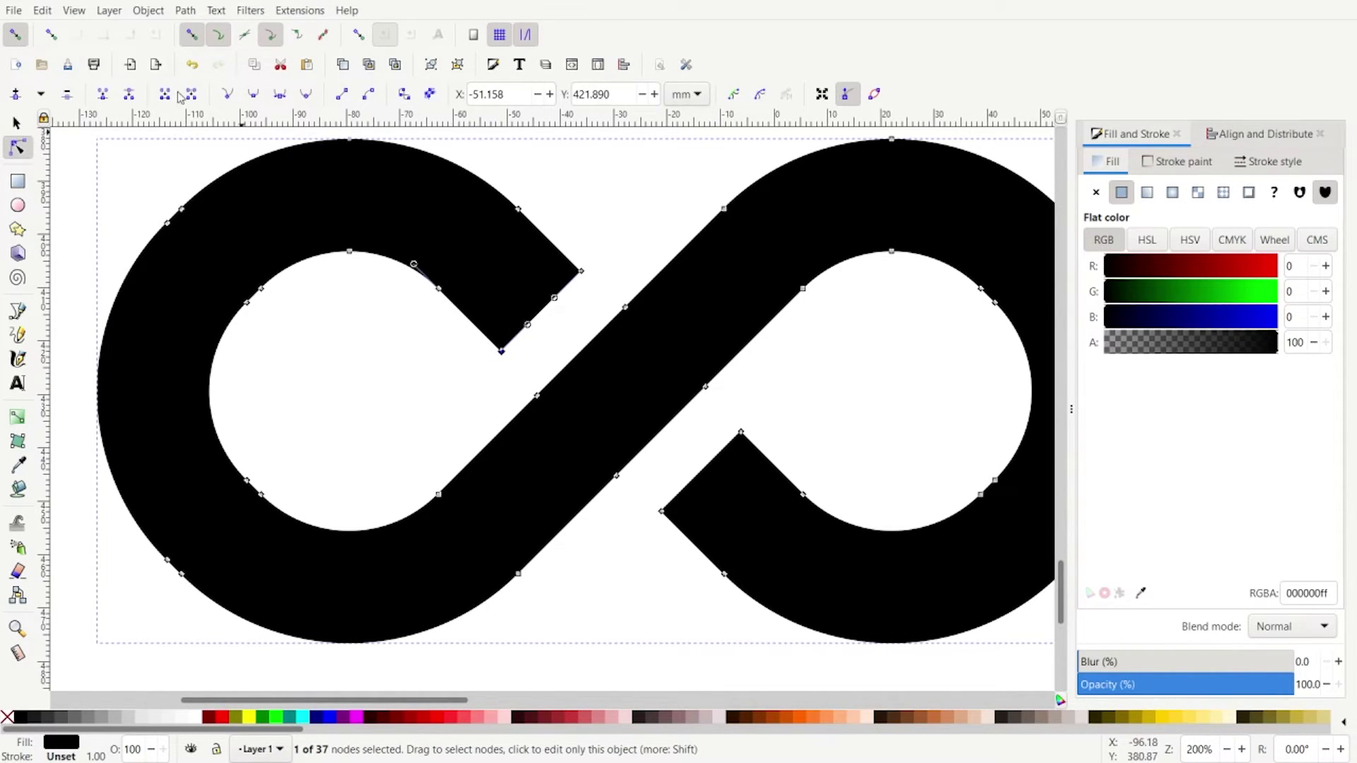
left_click(228, 95)
left_click_drag(597, 284, 535, 231)
left_click(227, 95)
Zoom out and select the outlined infinity
left_click(394, 381)
scroll(396, 386, "down", 6)
left_click(17, 123)
left_click_drag(690, 404, 533, 301)
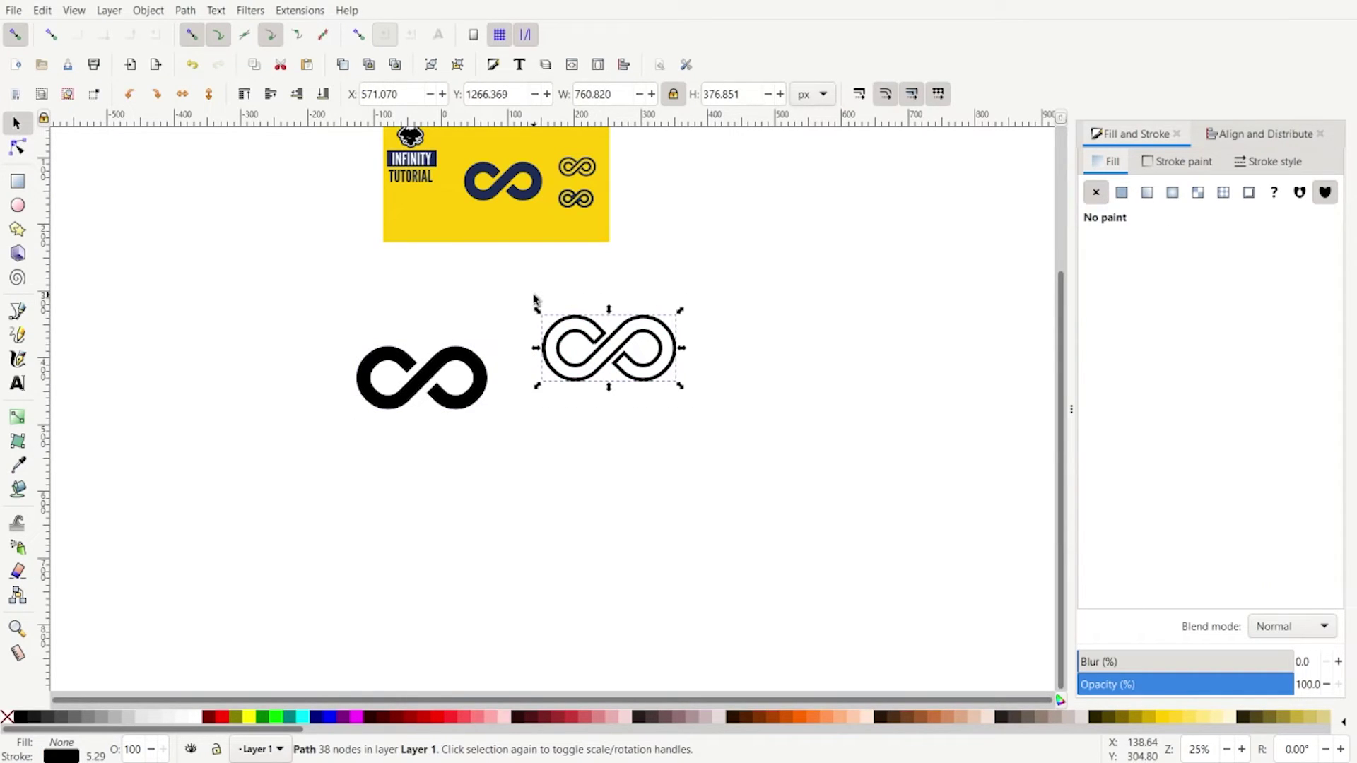
Delete the old outline and place a duplicate of the solid infinity to its right
key("Delete")
left_click(420, 403)
key("ctrl+d")
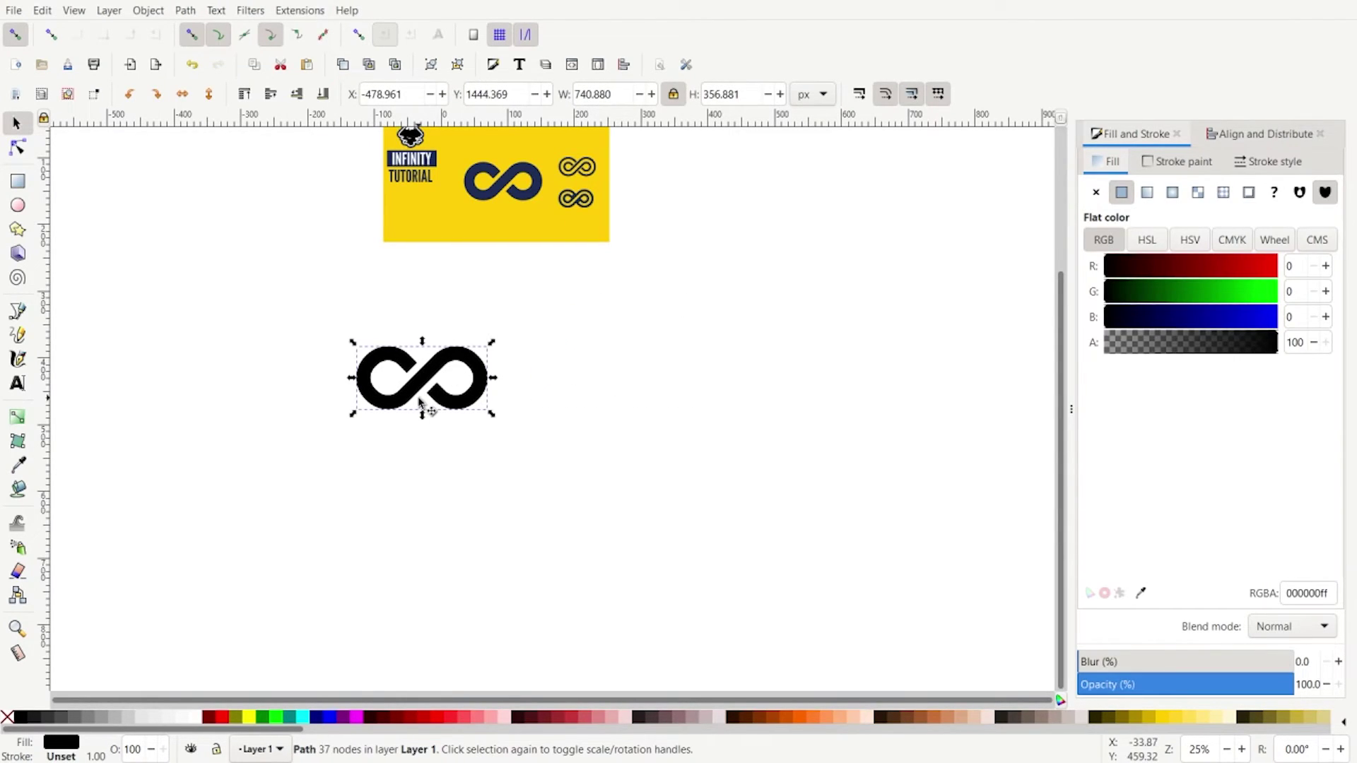
left_click_drag(420, 403, 617, 428)
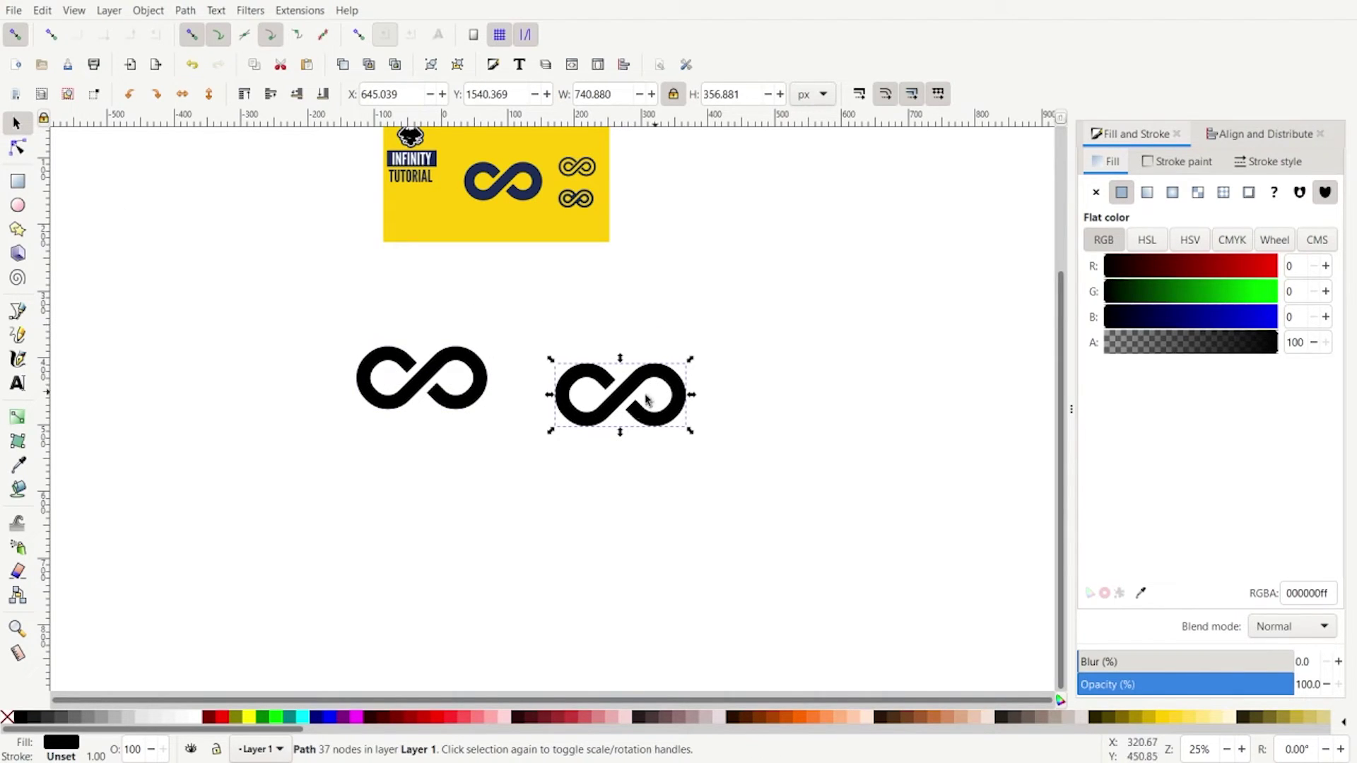
left_click(18, 147)
scroll(629, 389, "up", 1)
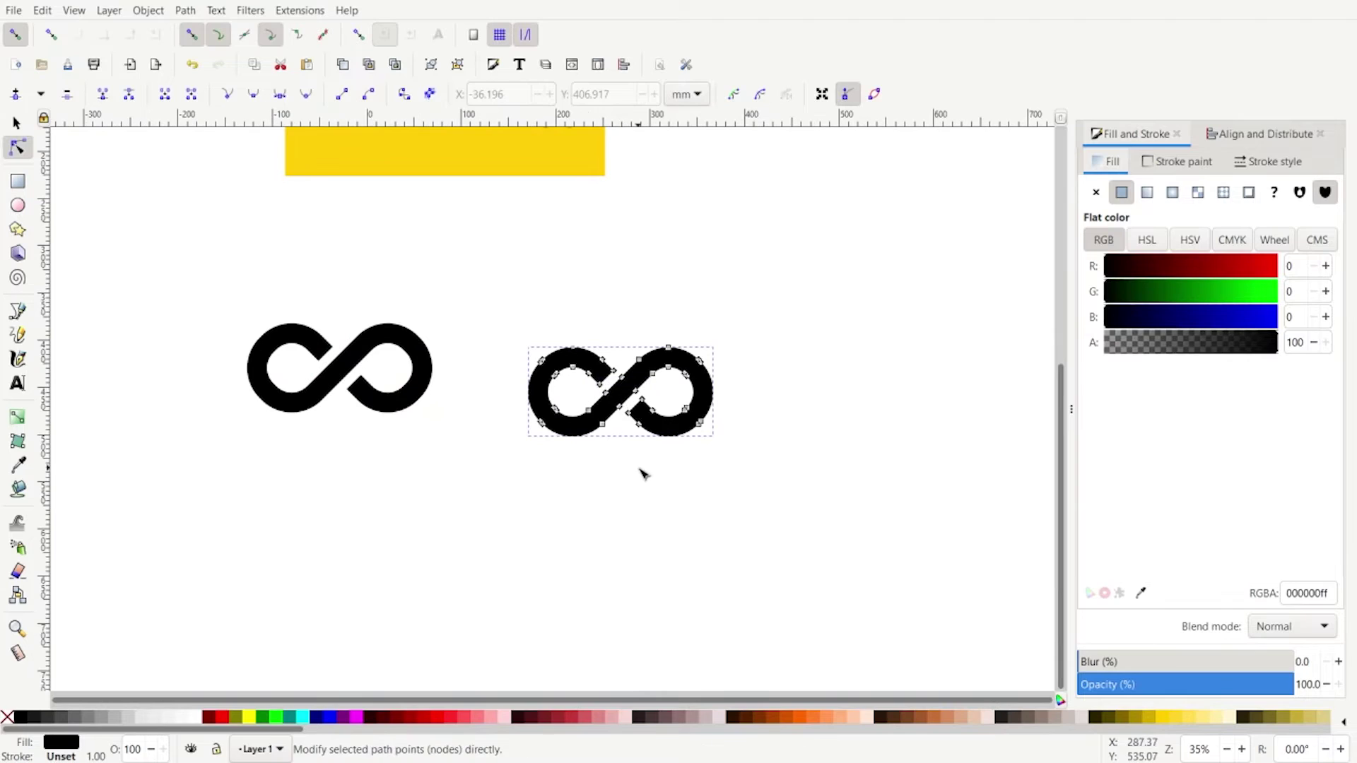
left_click(17, 123)
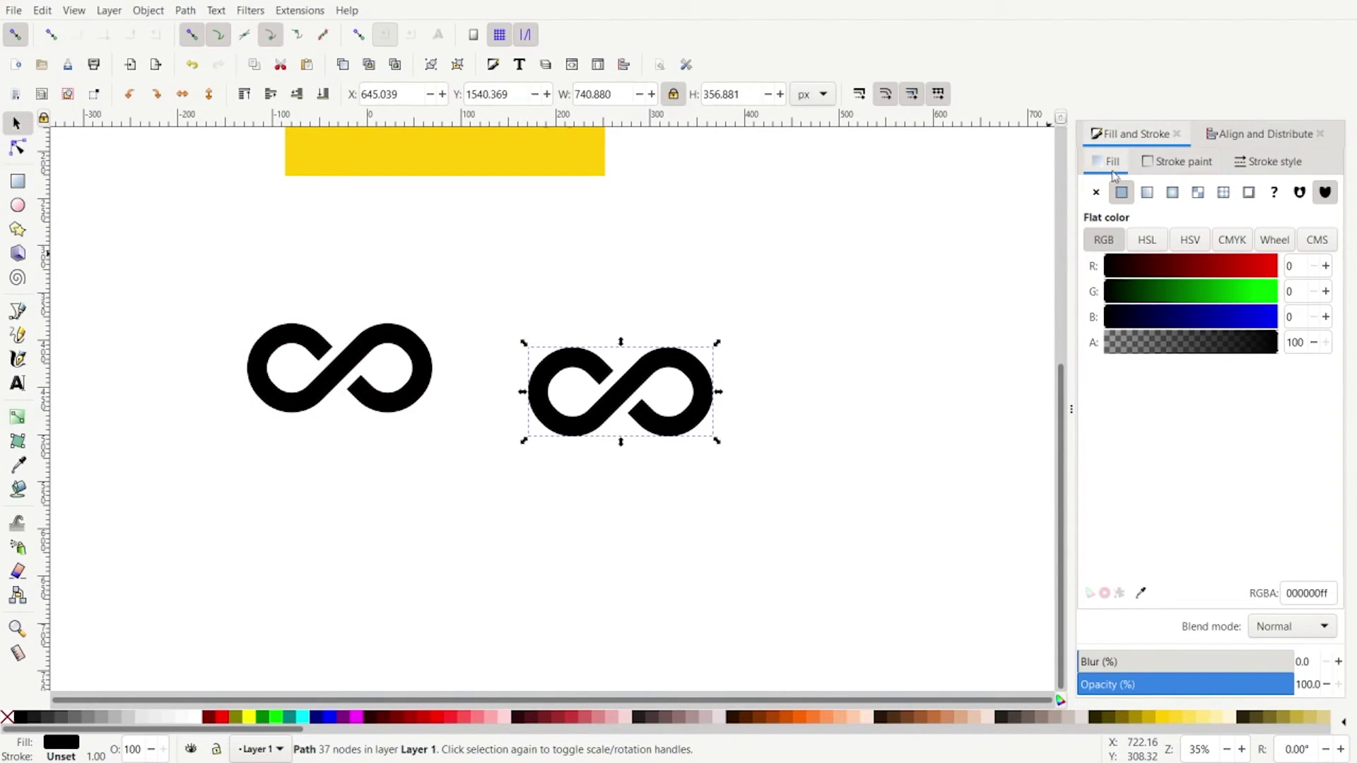
Set the copy to no fill with a flat-colour stroke 20 px wide
left_click(1095, 192)
left_click(1193, 163)
left_click(1121, 192)
left_click(1270, 161)
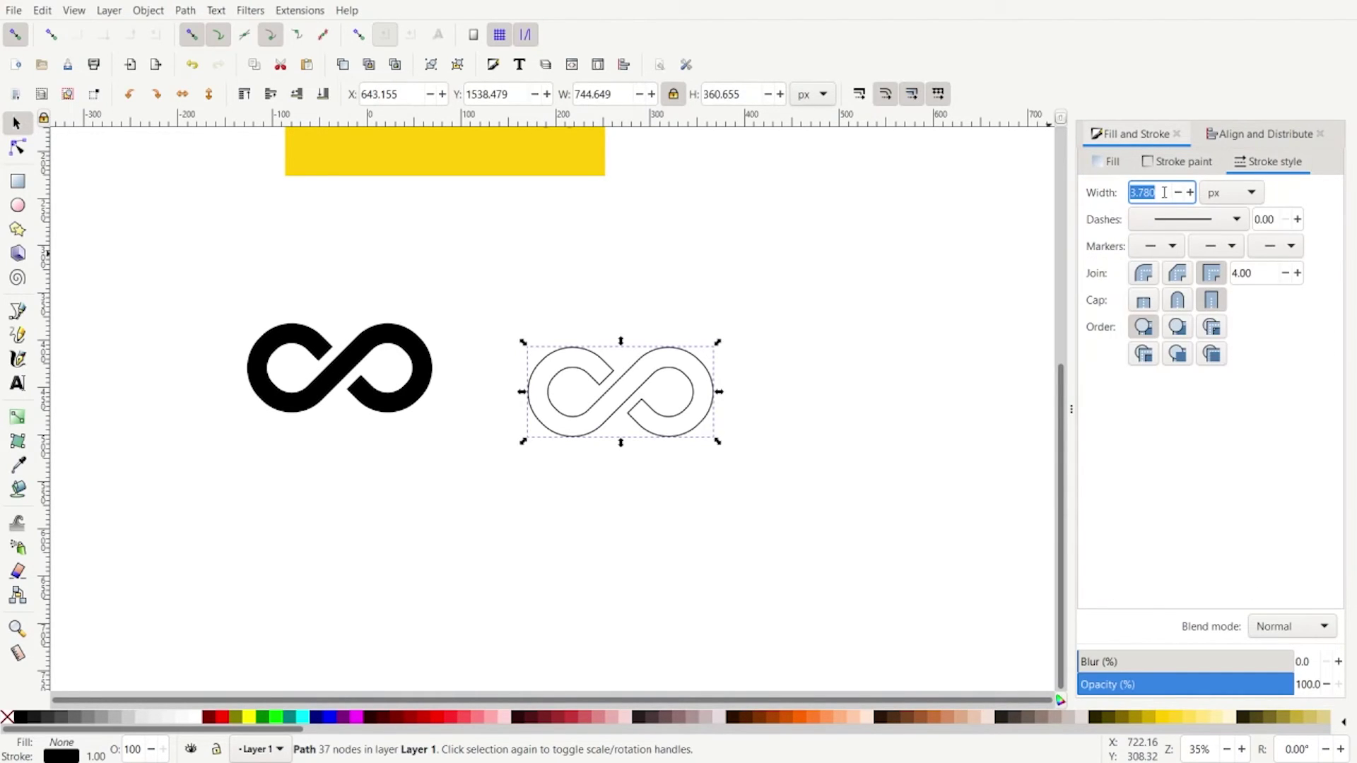
type("20")
key("Return")
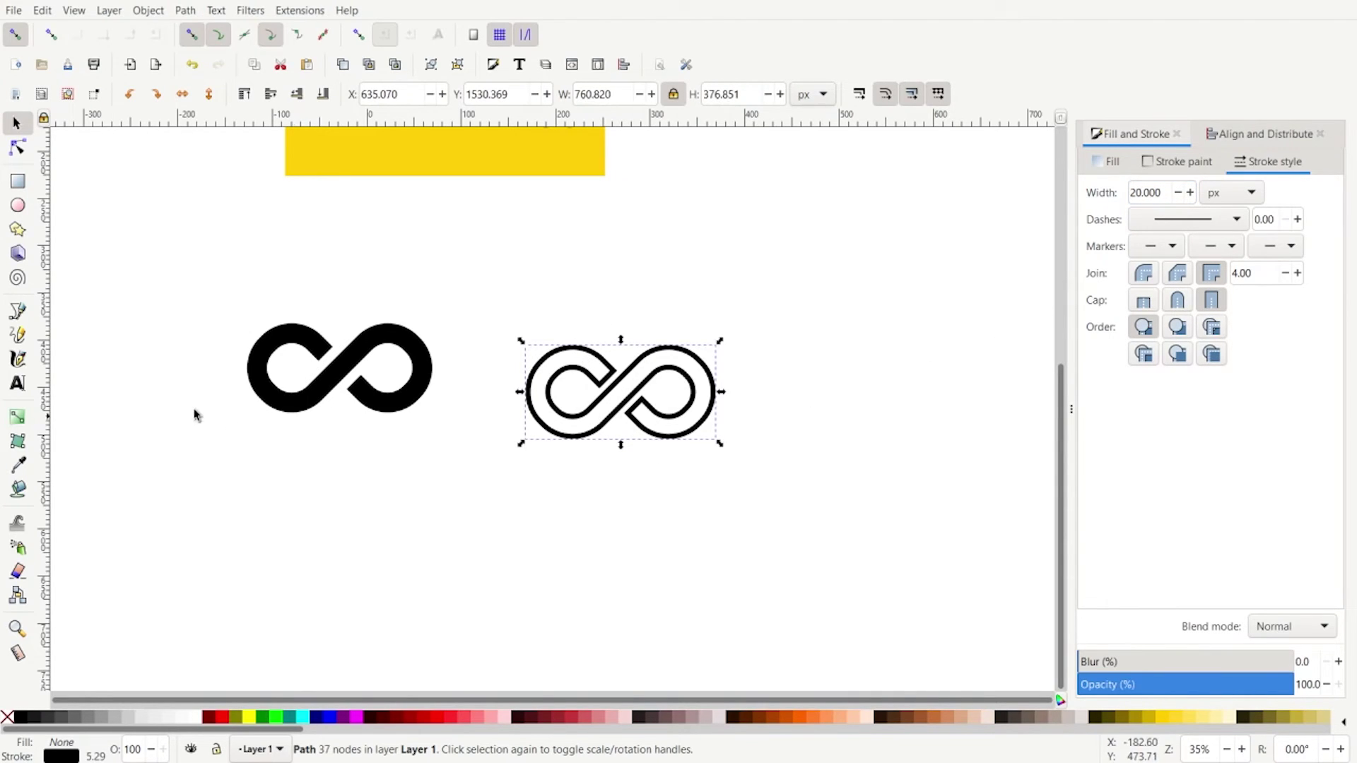
Set the outlined infinity's stroke width to 60 px
scroll(189, 408, "down", 2, "ctrl")
scroll(314, 255, "up", 2, "ctrl")
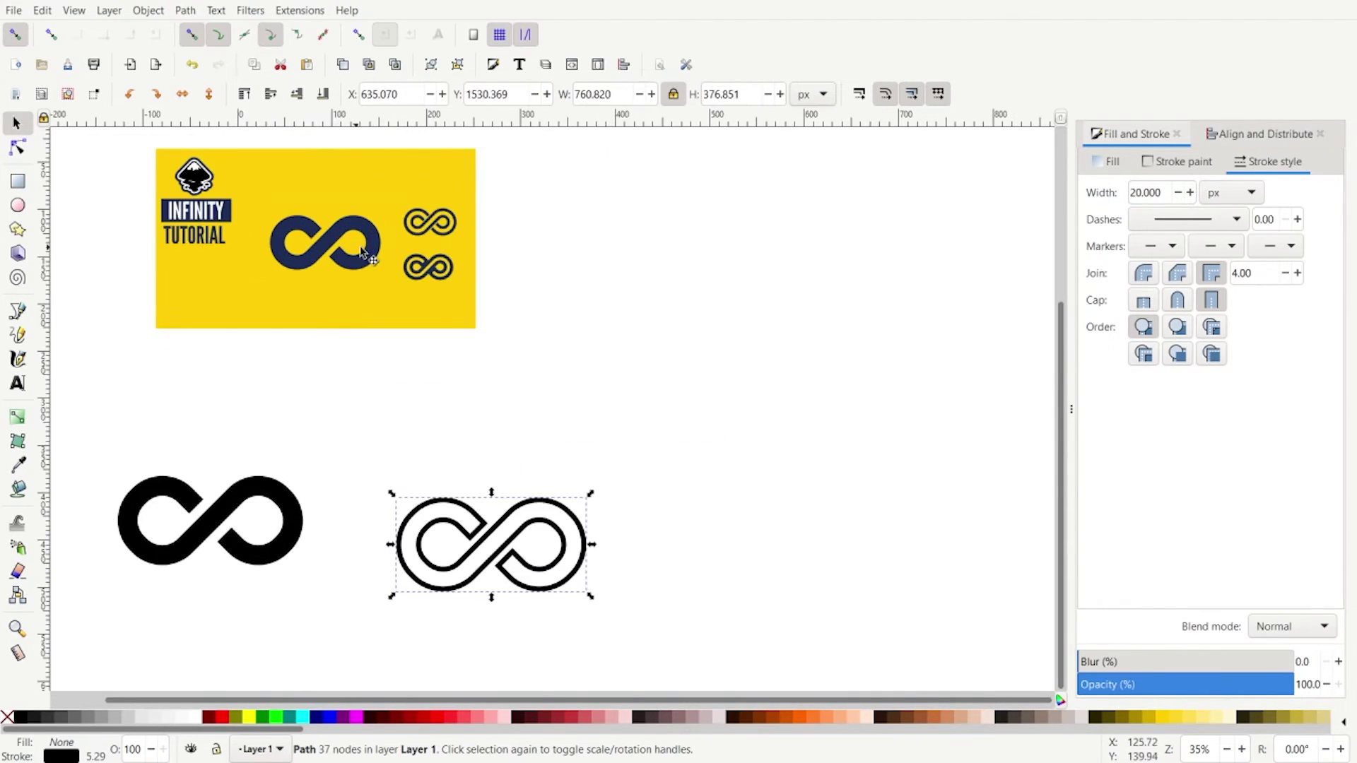
scroll(372, 249, "up", 1, "ctrl")
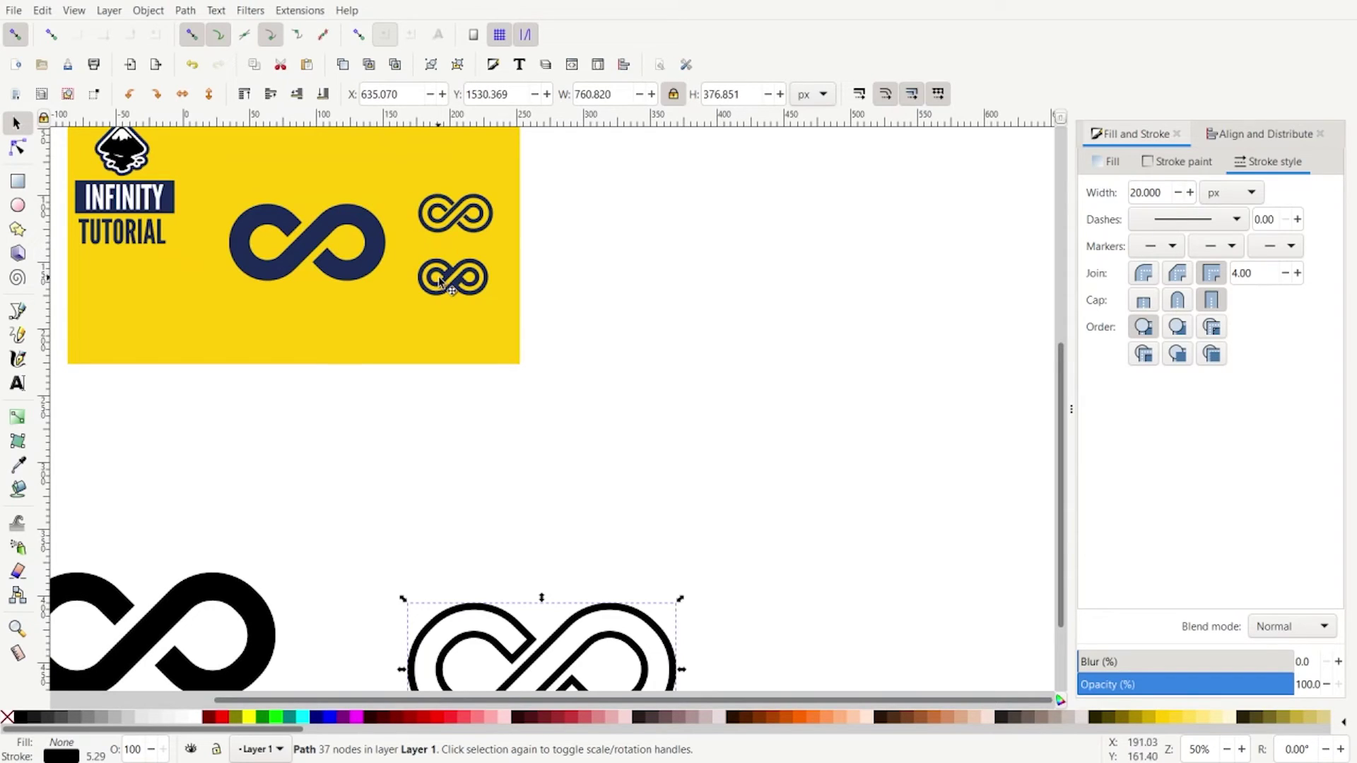
scroll(605, 354, "down", 8)
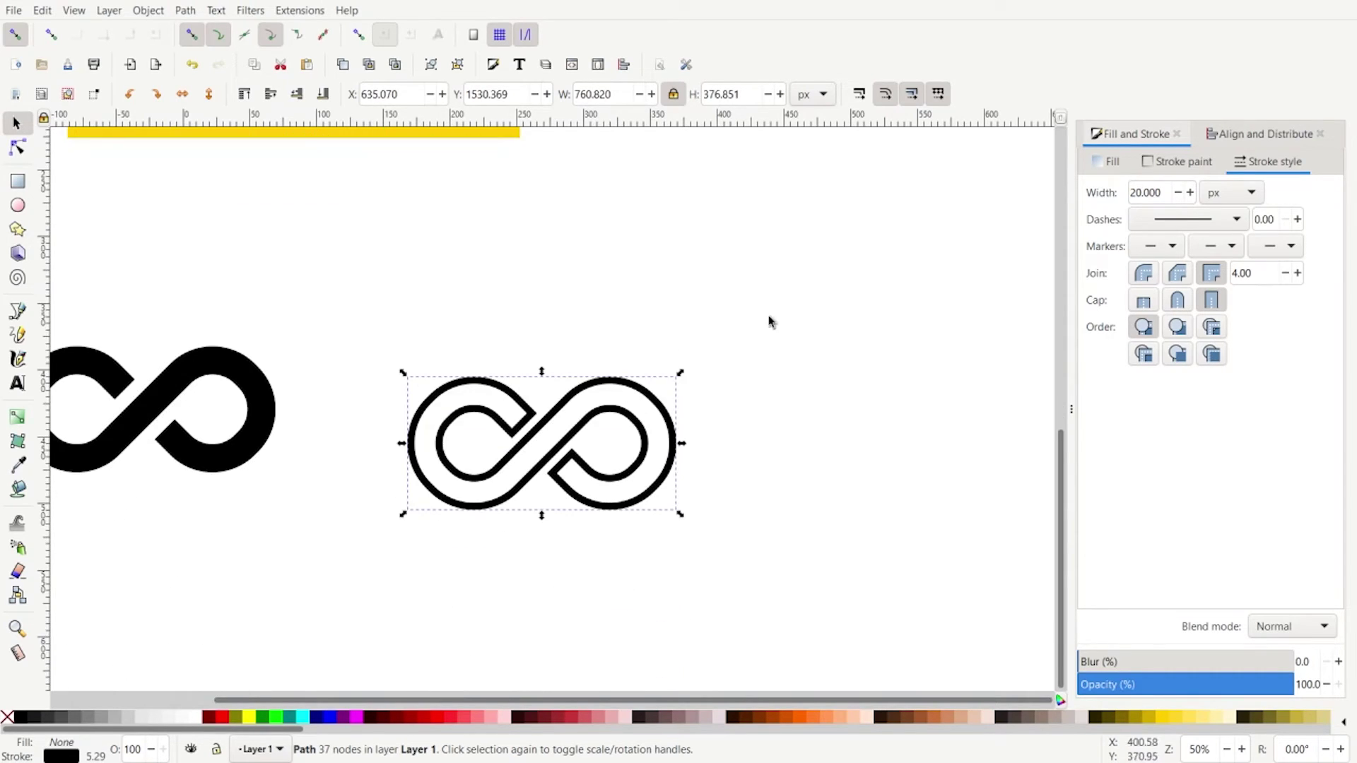
left_click(1133, 193)
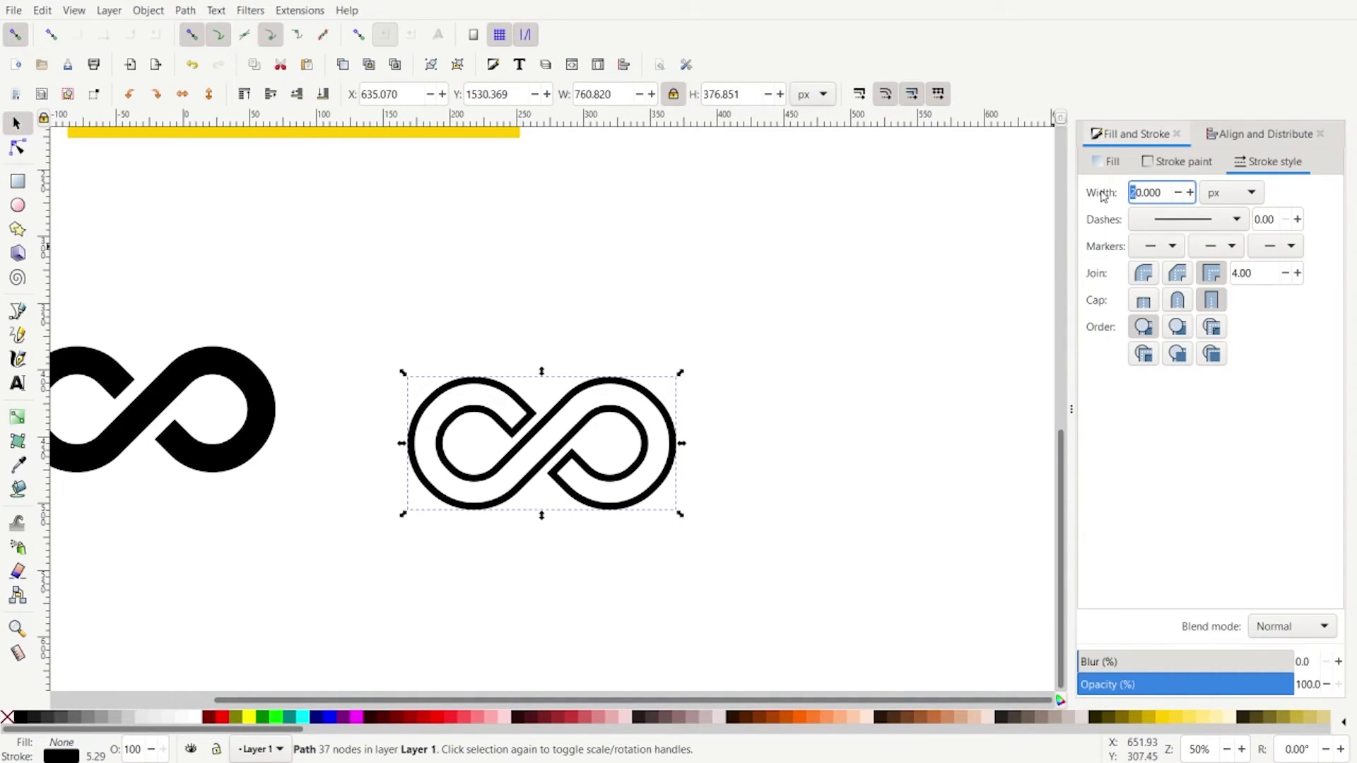
type("6")
key("Return")
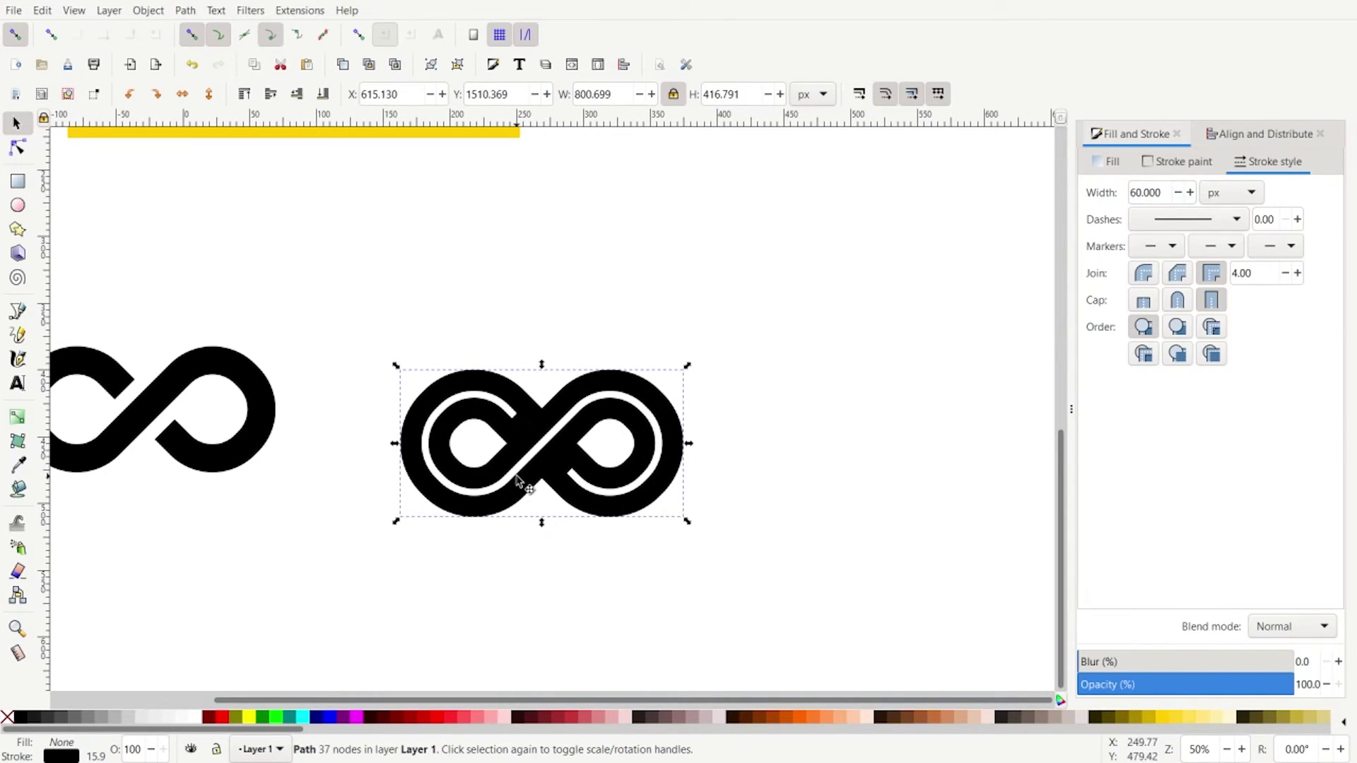
Duplicate the thick infinity, move the copy above it, and set its stroke width to 20 px
key("ctrl+d")
left_click_drag(514, 487, 520, 303)
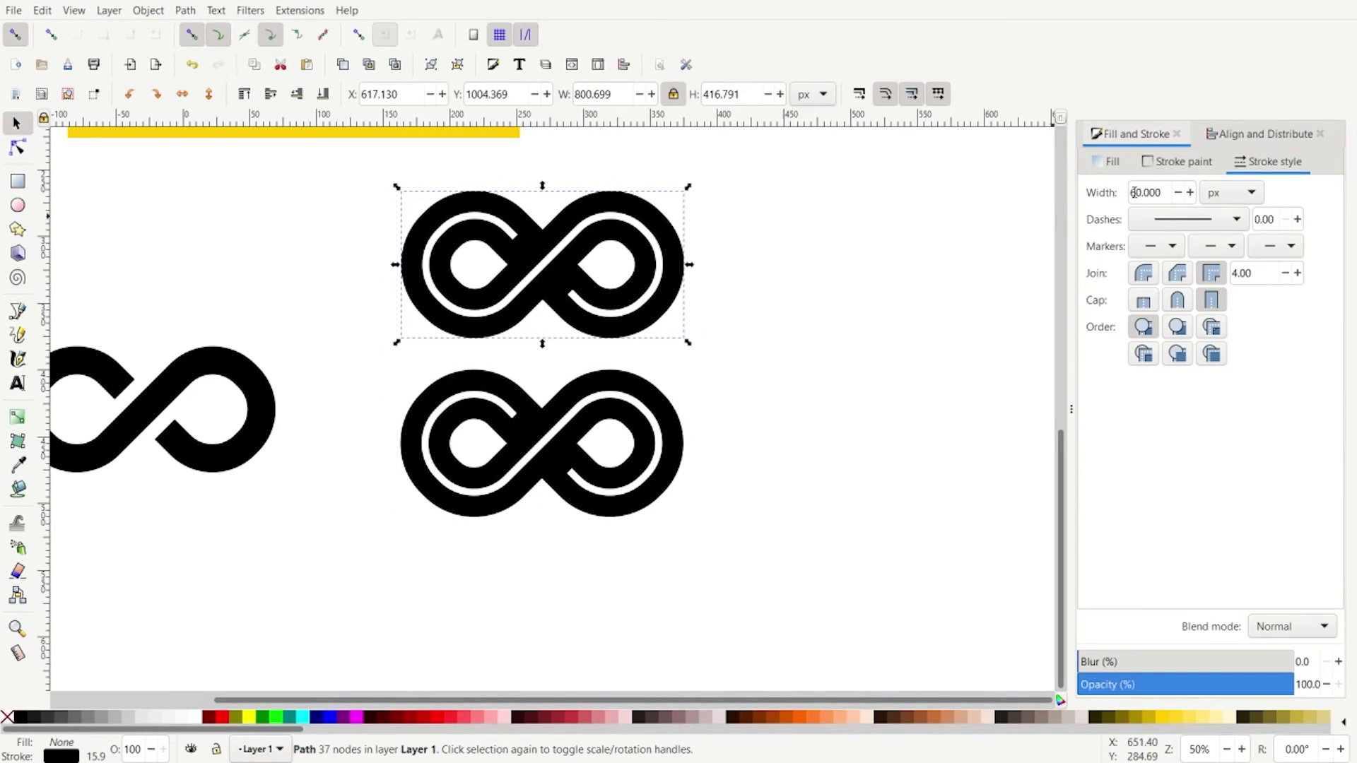
left_click_drag(1135, 190, 1098, 193)
type("2")
key("Return")
scroll(906, 302, "up", 4)
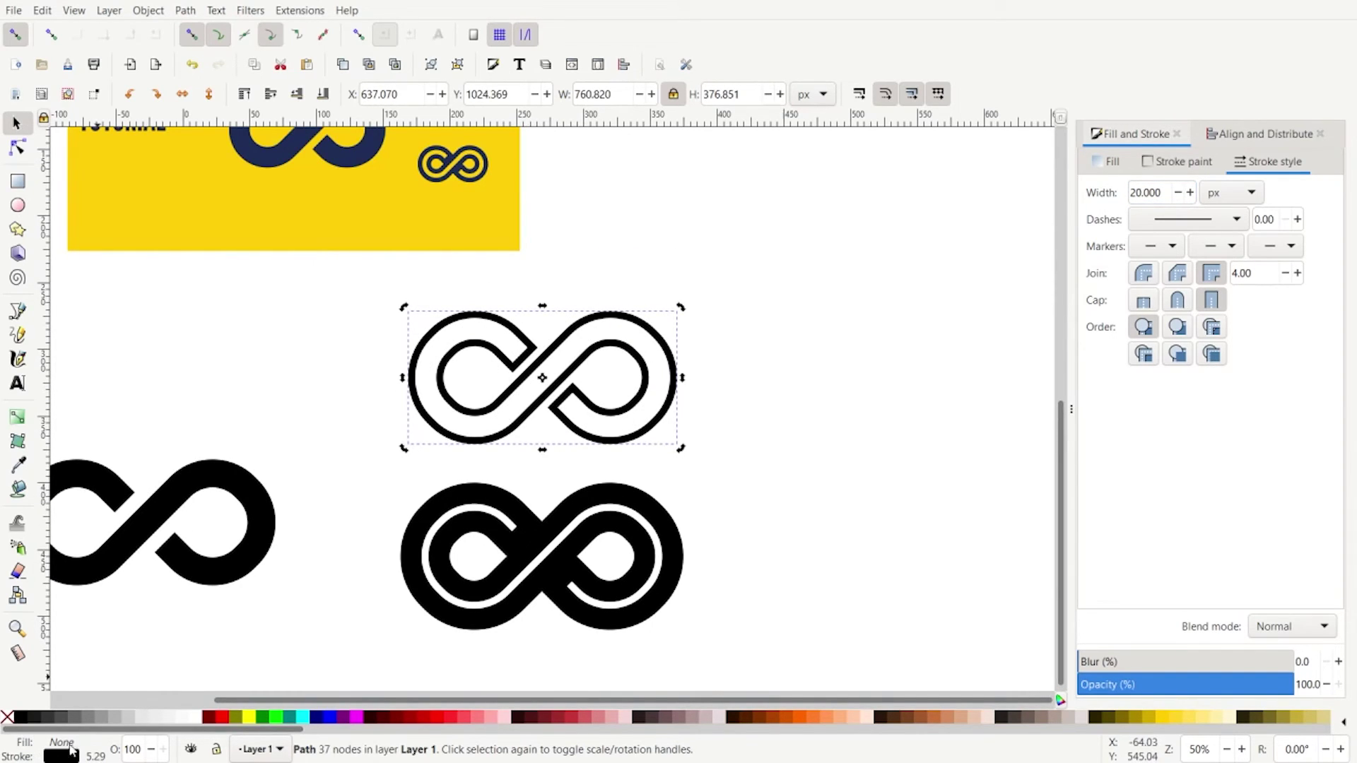
Break the top outline's path at its four crossing nodes
left_click(17, 147)
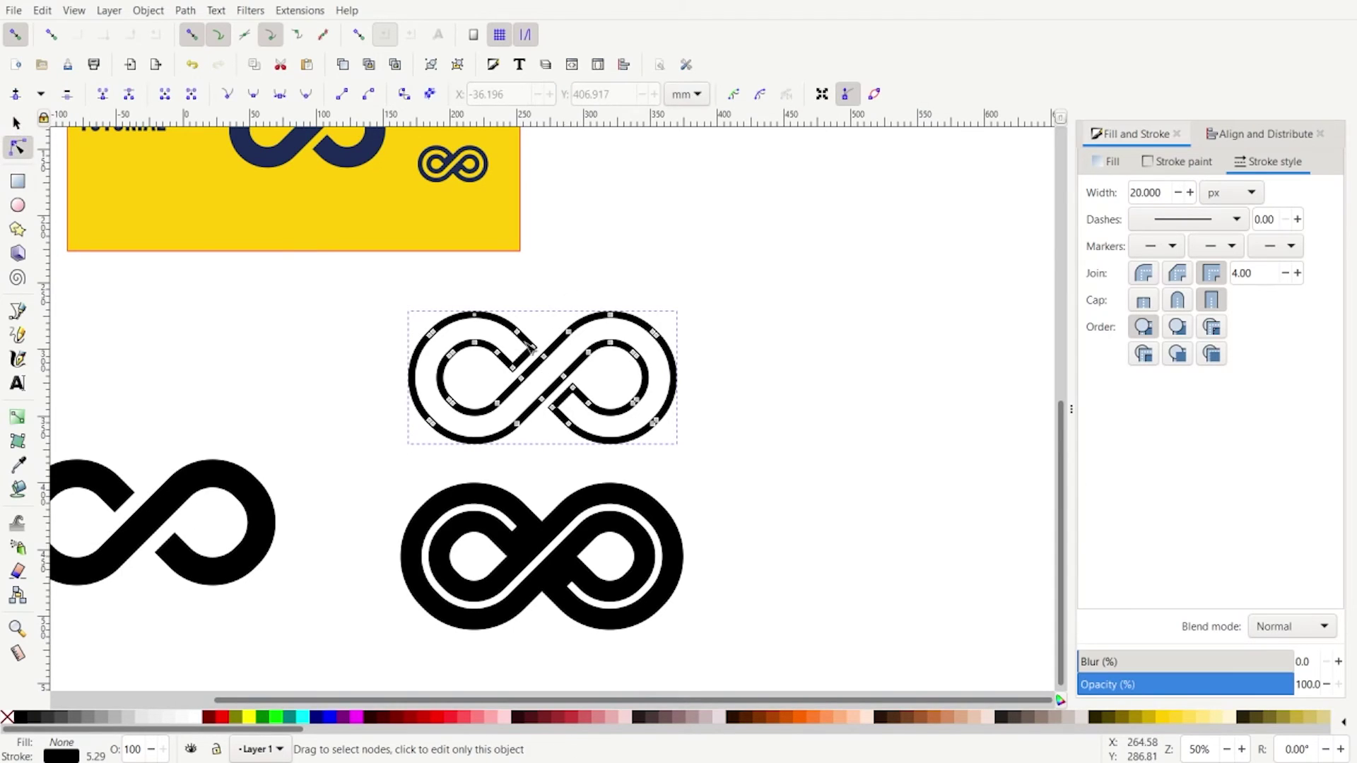
scroll(523, 364, "up", 2)
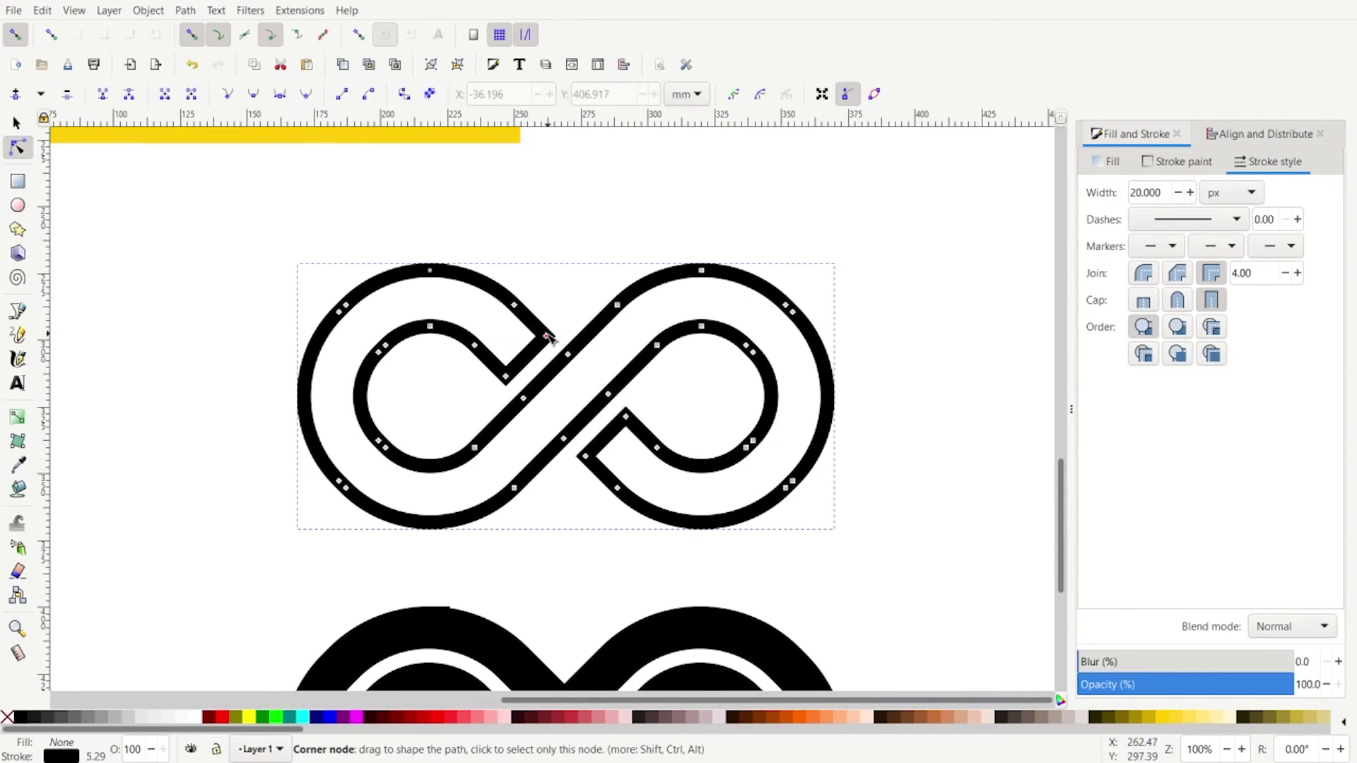
left_click(547, 337)
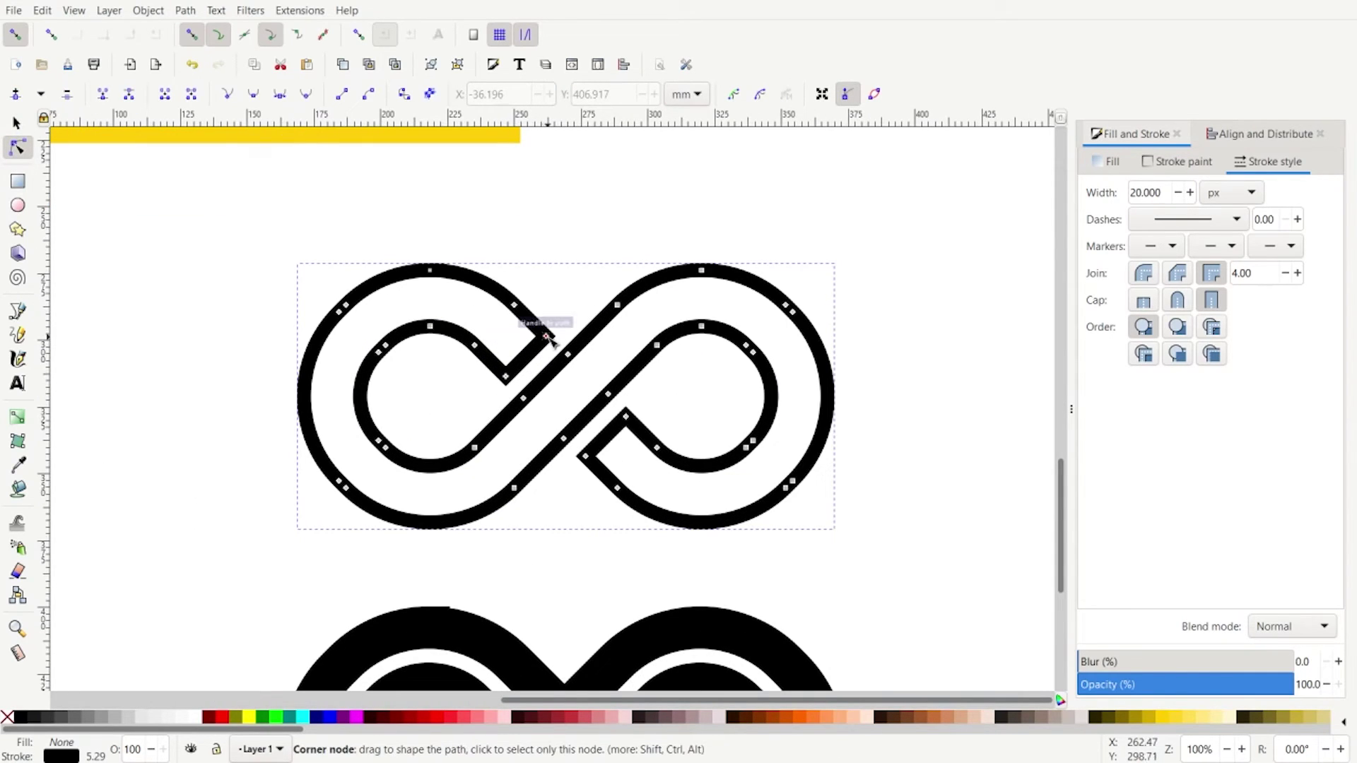
left_click(506, 376, "shift")
left_click(586, 457, "shift")
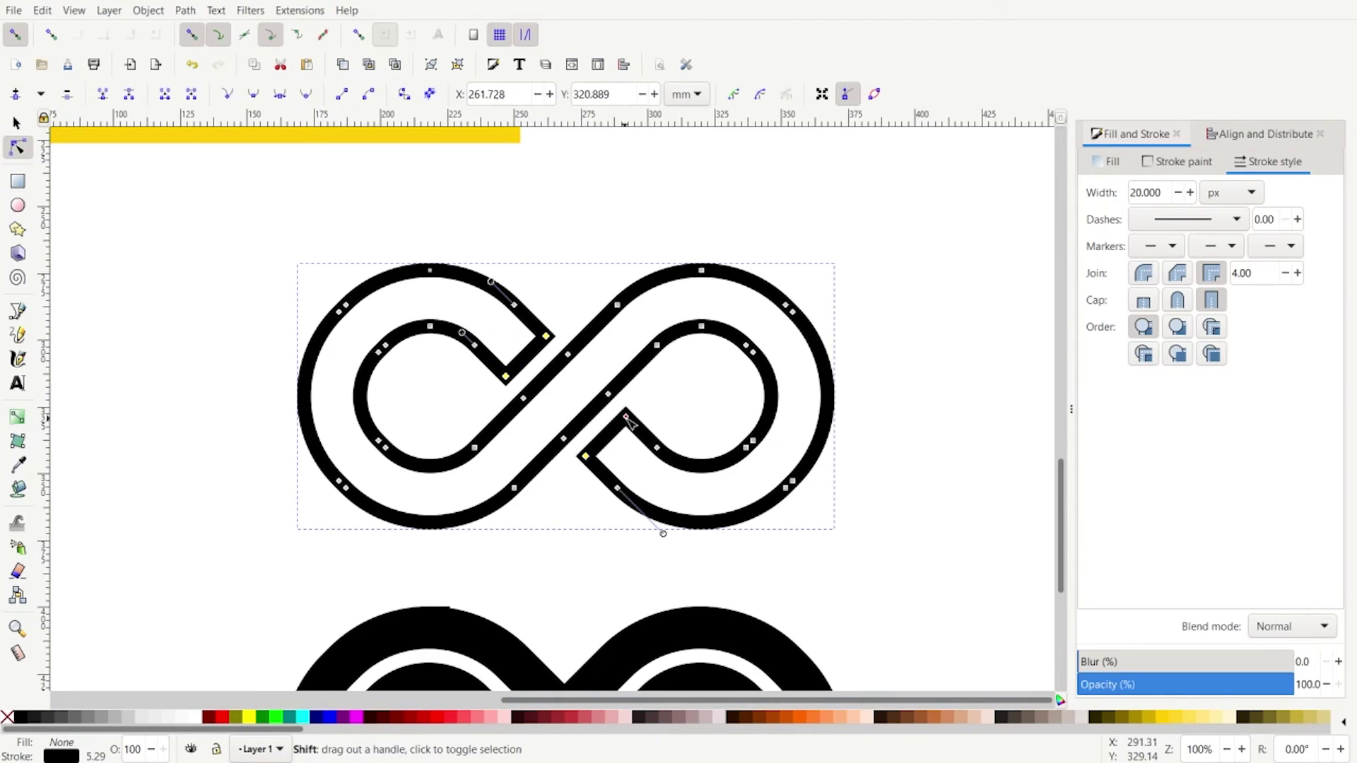
left_click(626, 418, "shift")
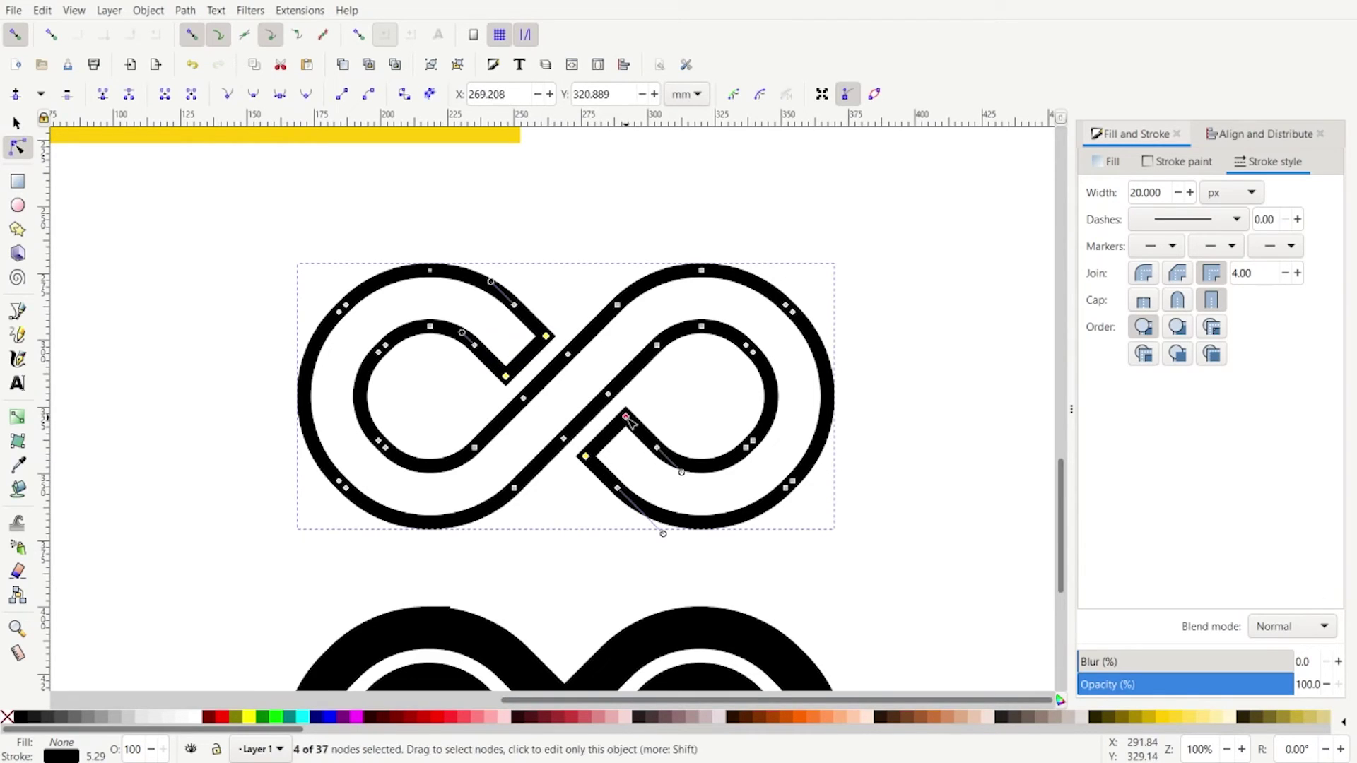
left_click(129, 99)
Delete the upper and lower crossing segments to open the over-under gaps
left_click(438, 354)
left_click(545, 336)
left_click_drag(545, 336, 543, 372)
key("ctrl+z")
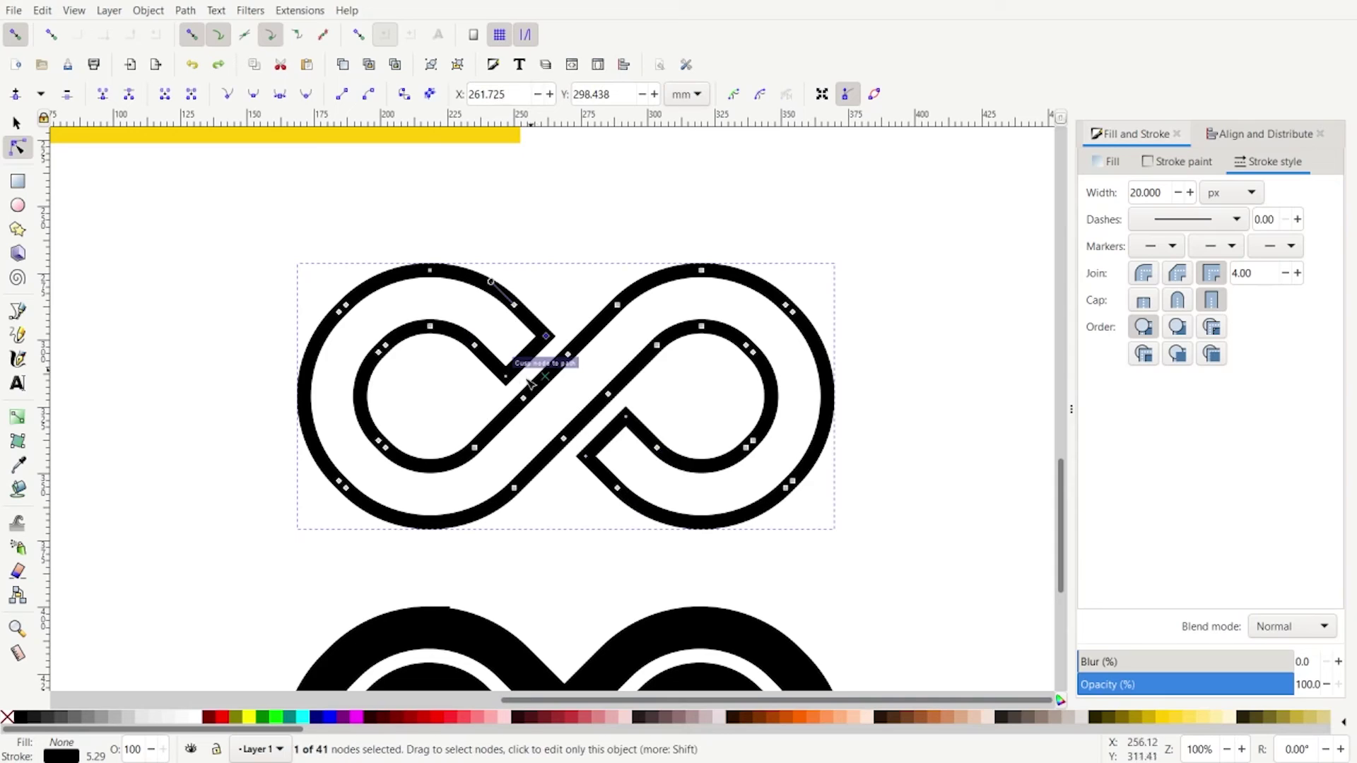
left_click(527, 364)
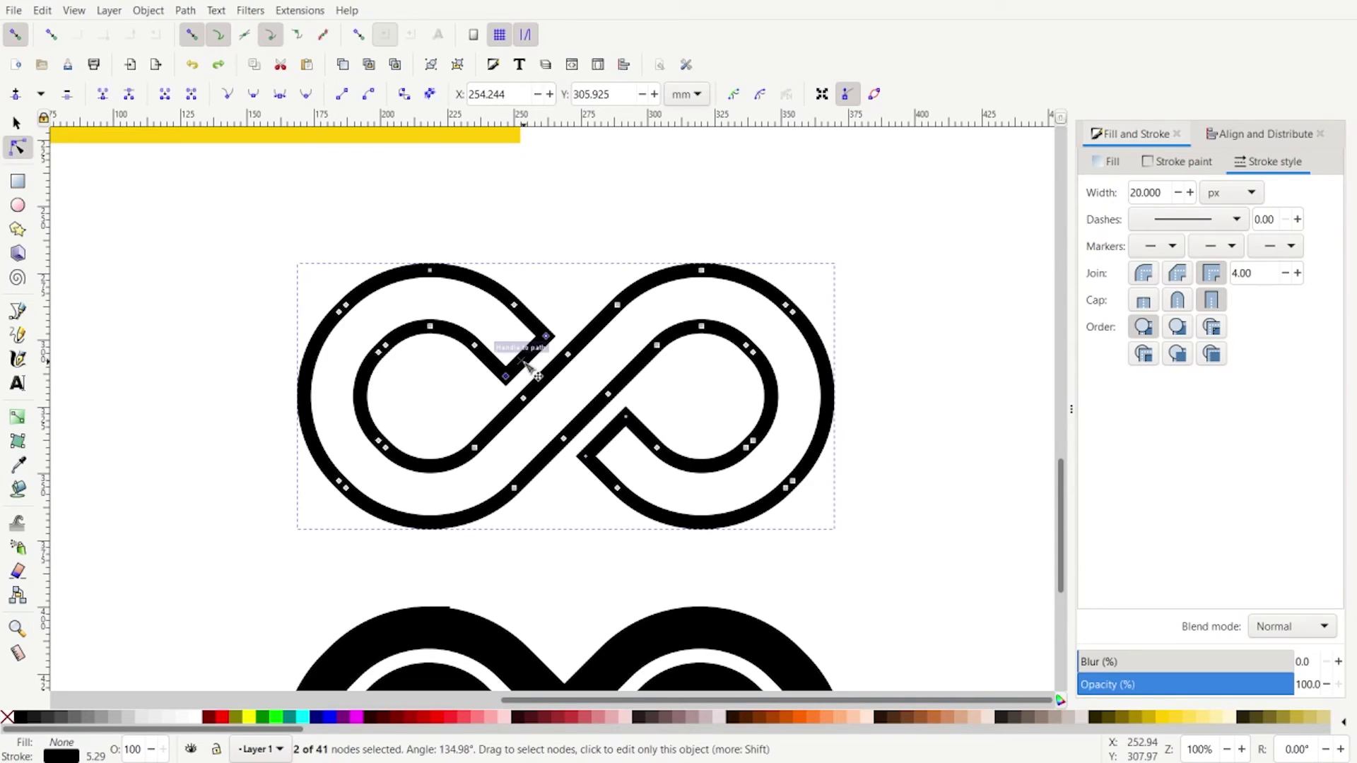
key("shift+Delete")
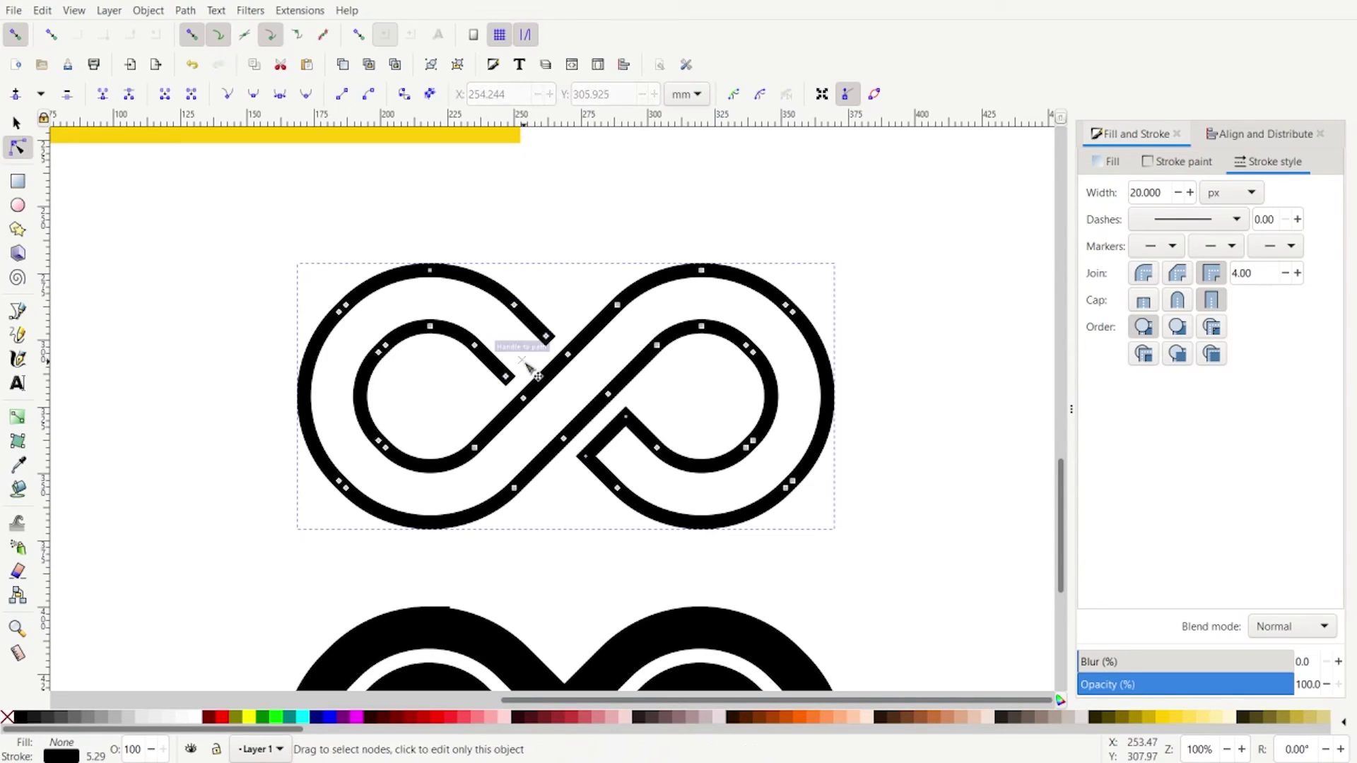
left_click(607, 440)
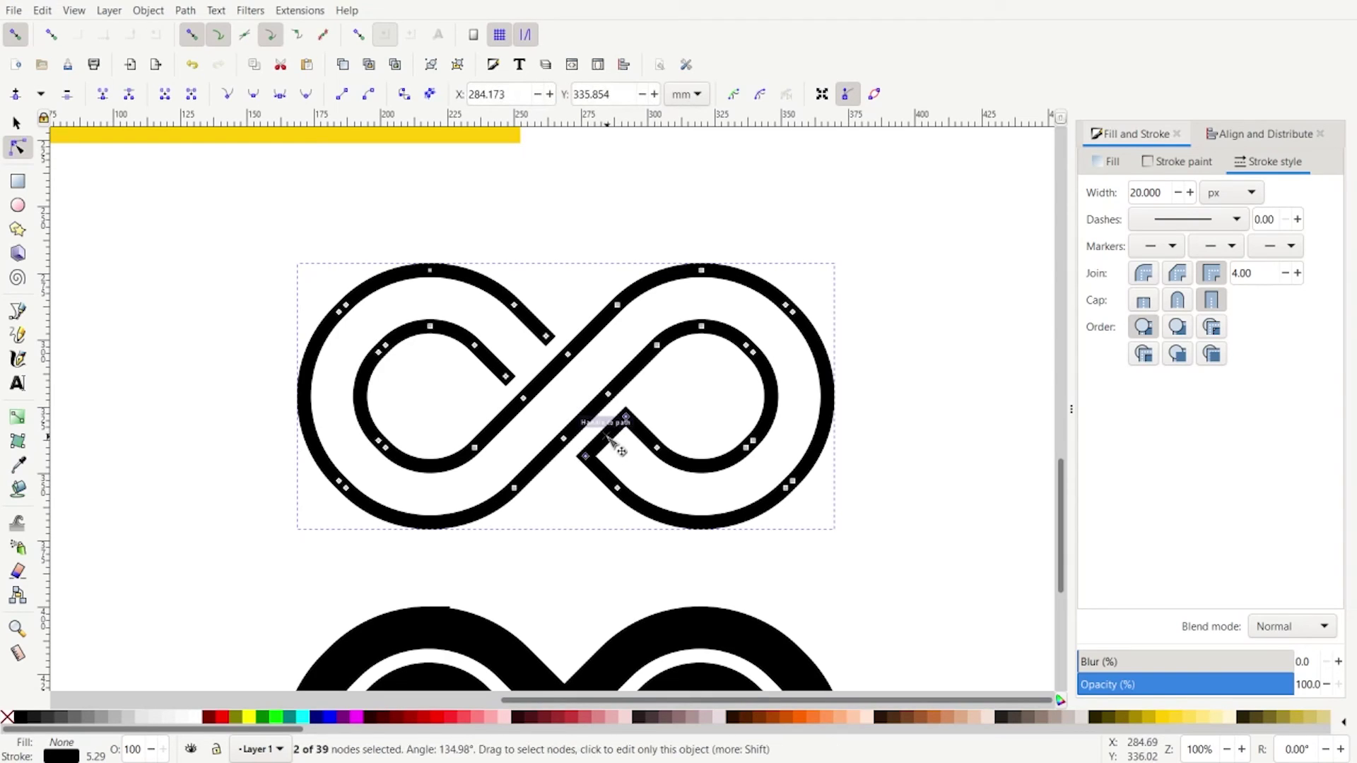
key("shift+Delete")
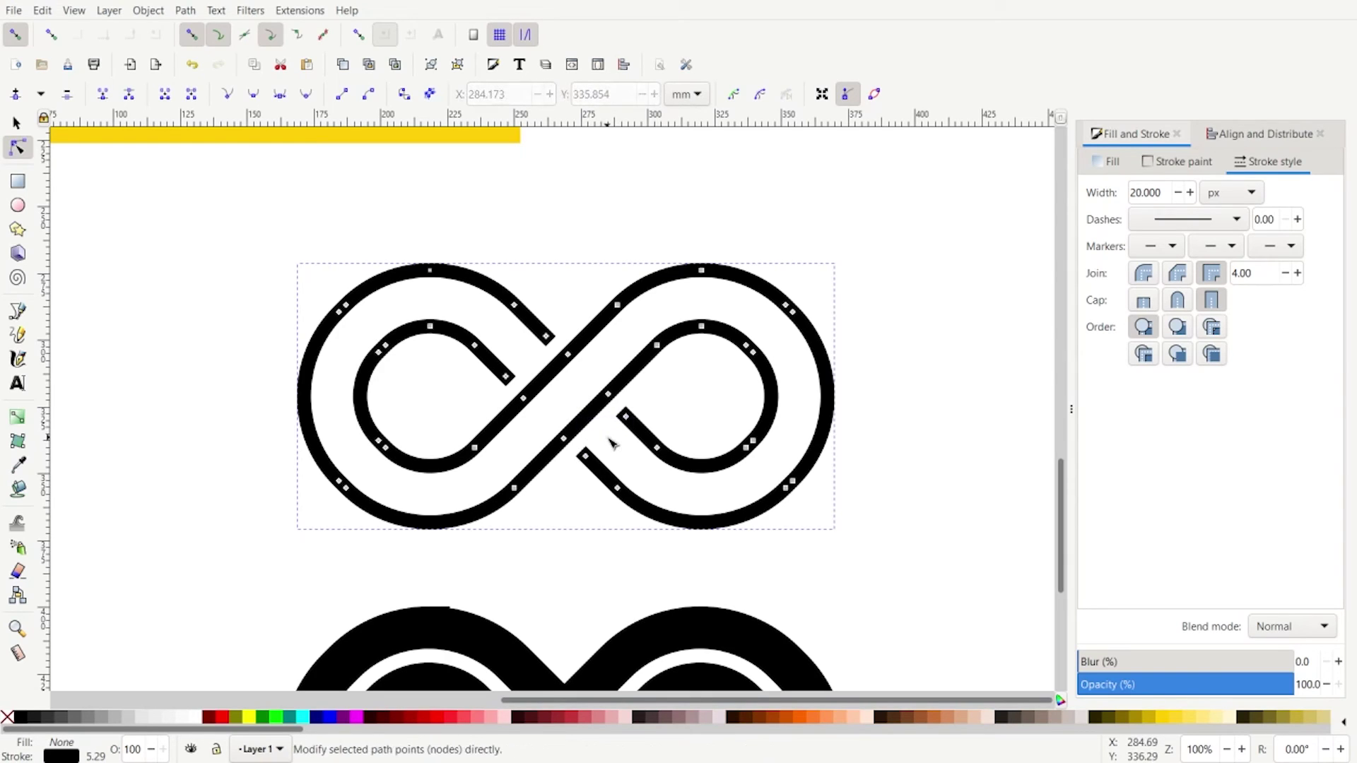
left_click(16, 123)
left_click(418, 457)
scroll(579, 431, "down", 2)
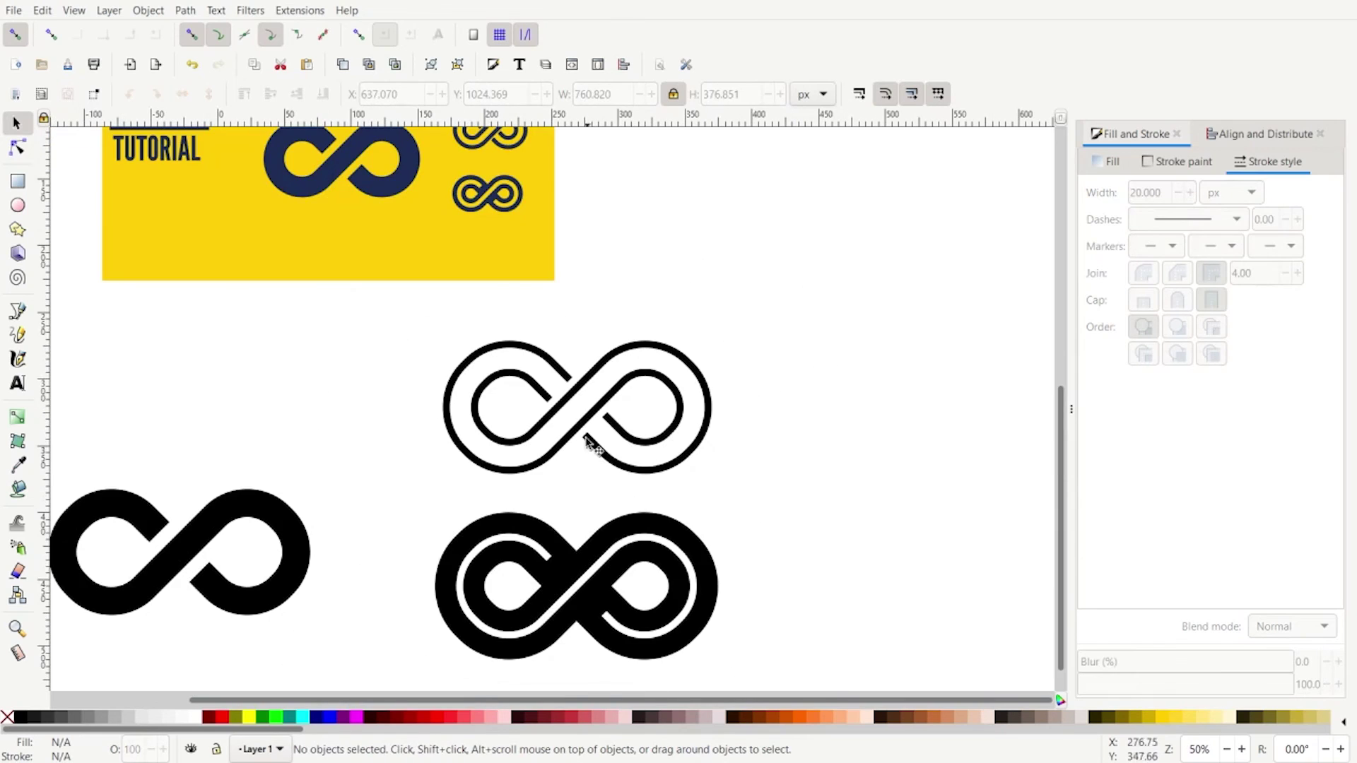
scroll(449, 244, "up", 3)
scroll(479, 249, "up", 2)
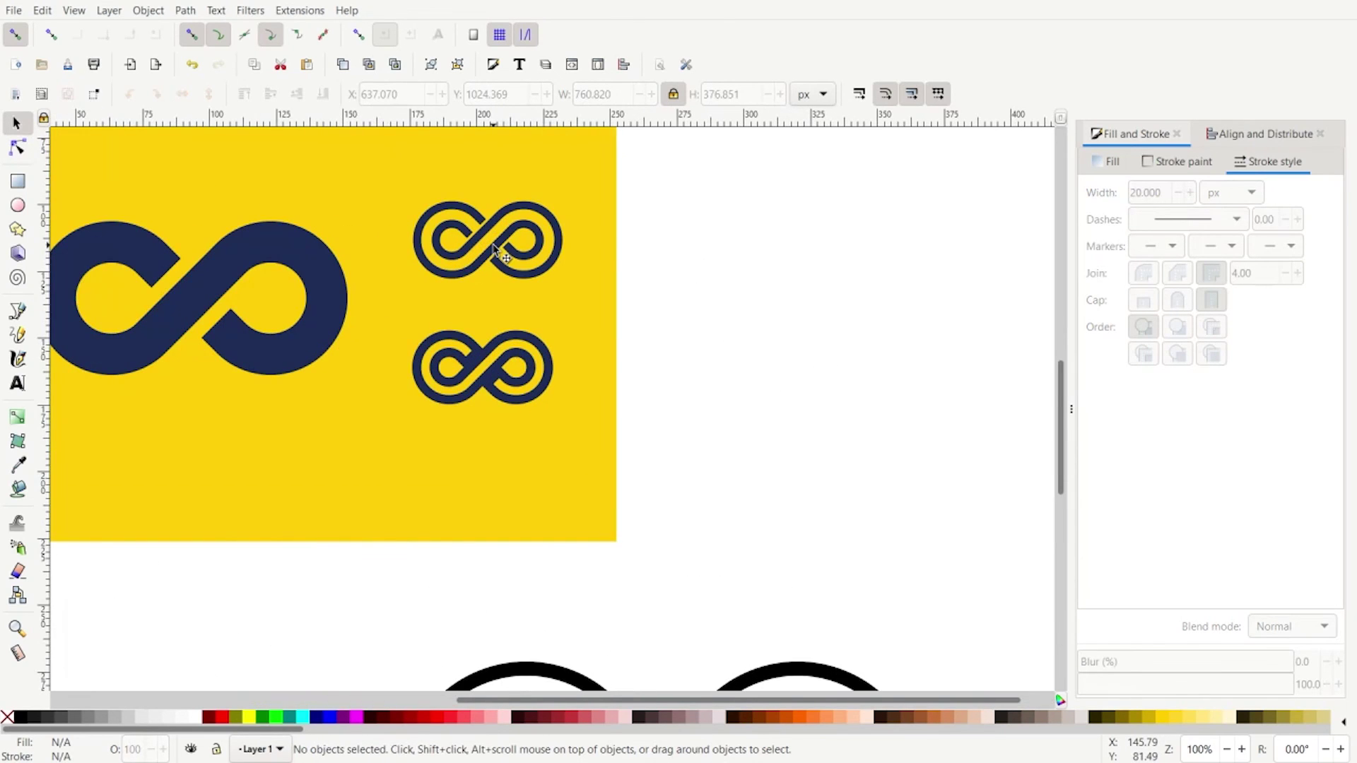
scroll(494, 254, "down", 3)
scroll(412, 403, "down", 1)
scroll(345, 423, "up", 1)
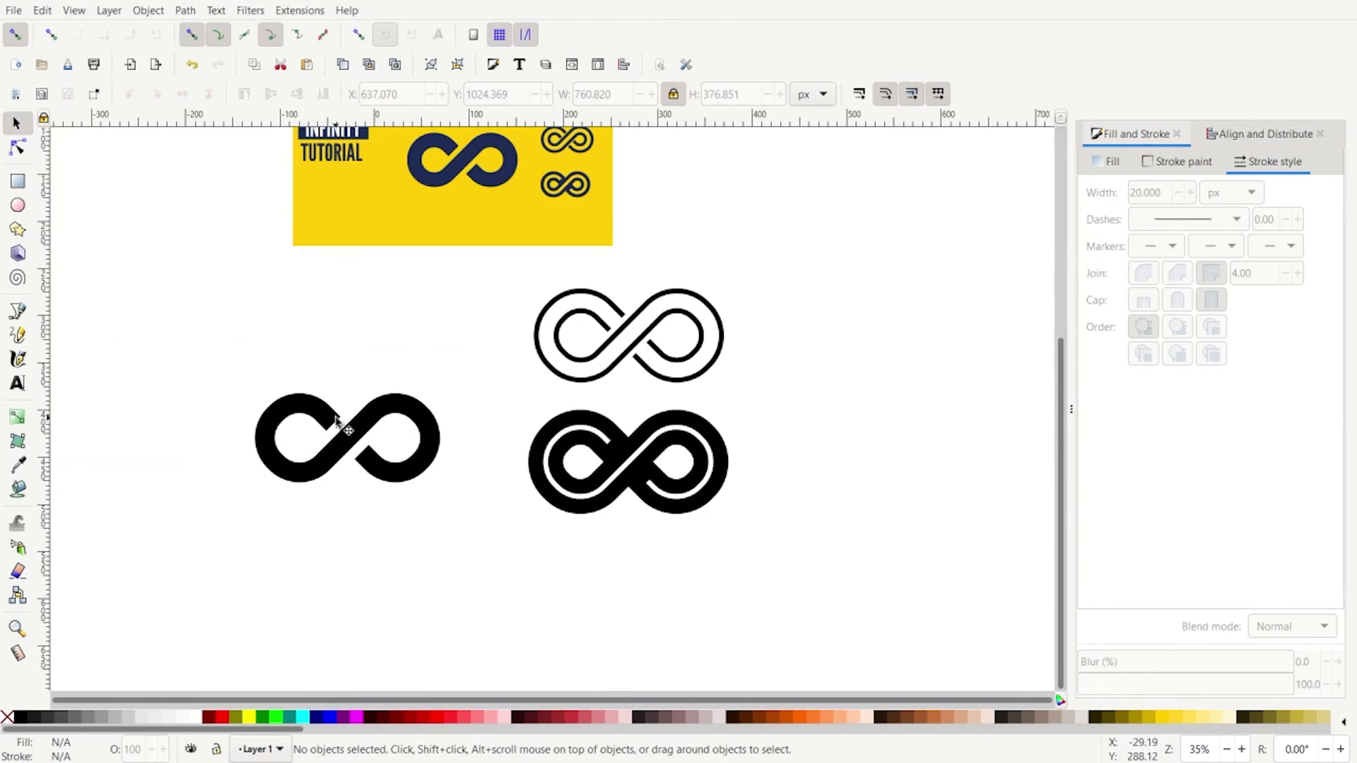
scroll(339, 396, "up", 2)
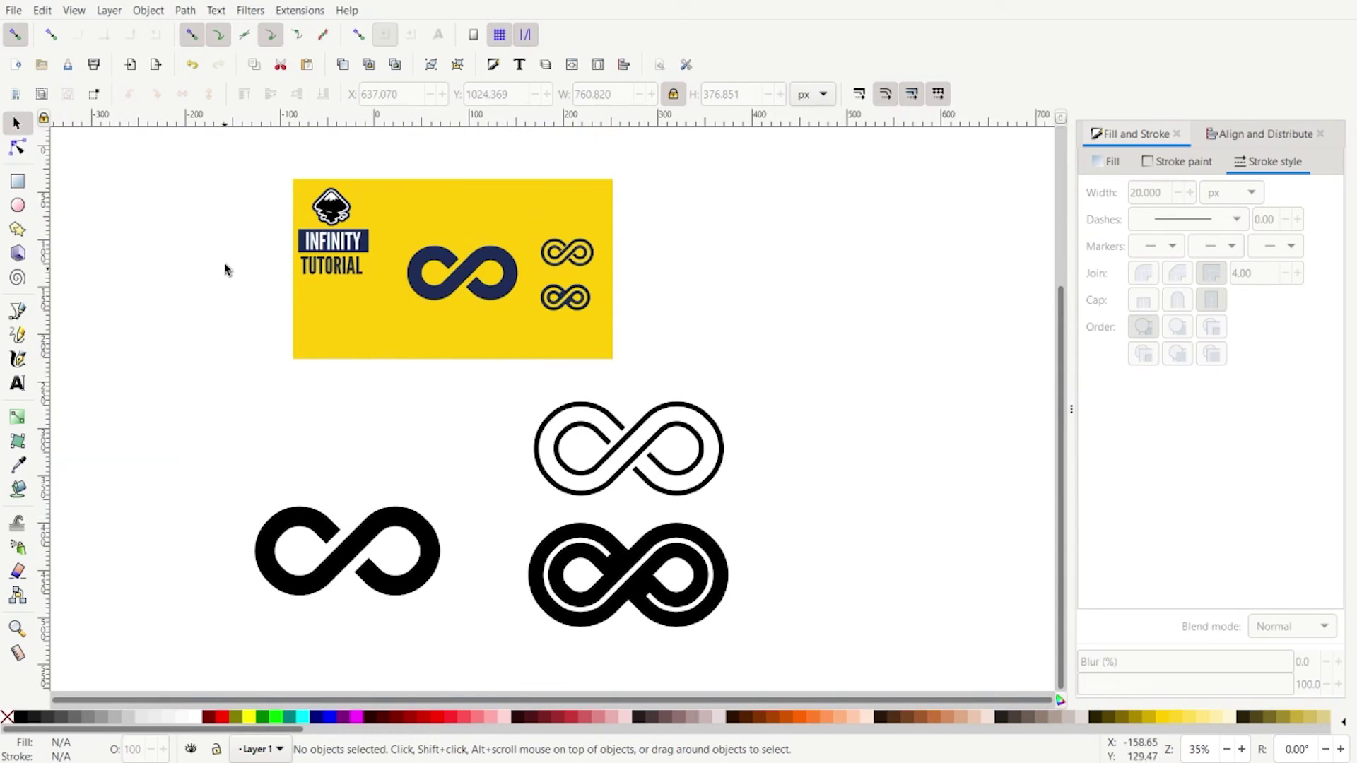
scroll(269, 234, "up", 4)
left_click_drag(479, 318, 47, 364)
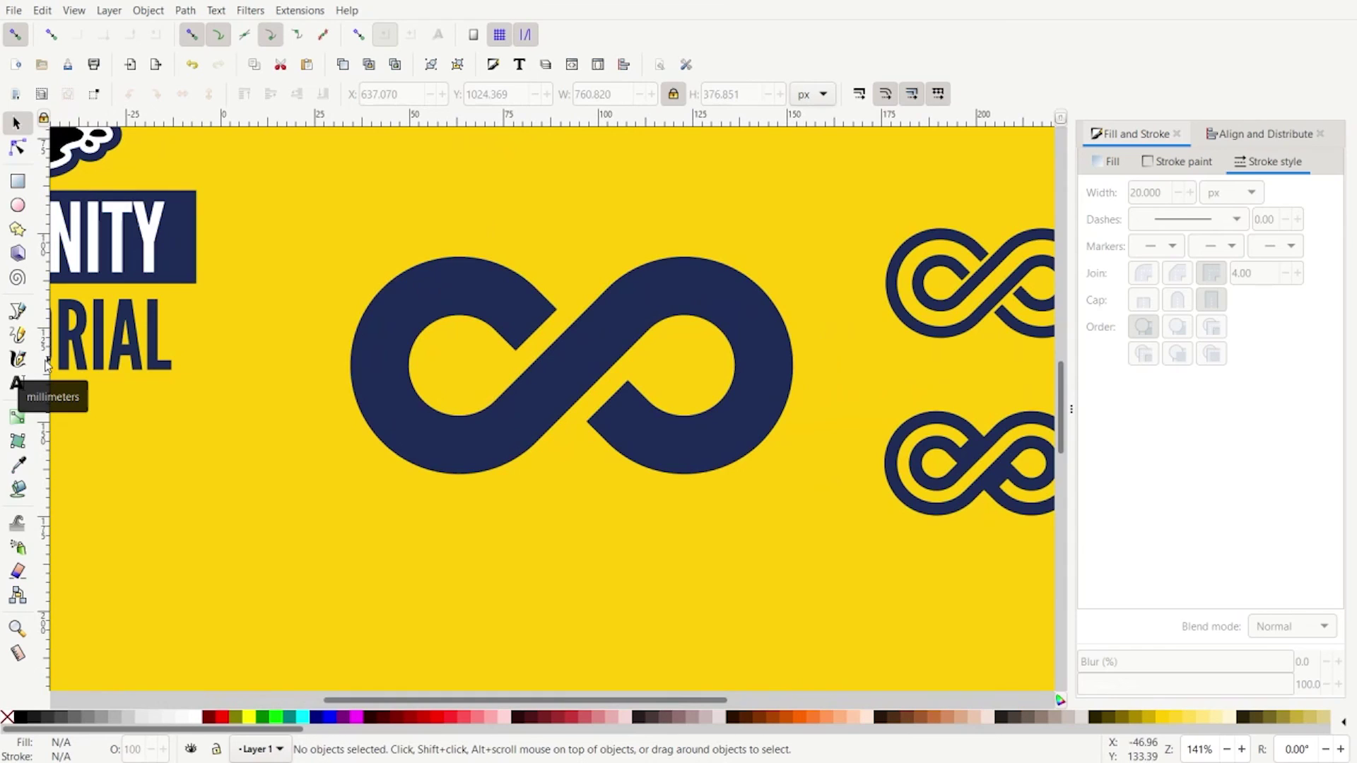